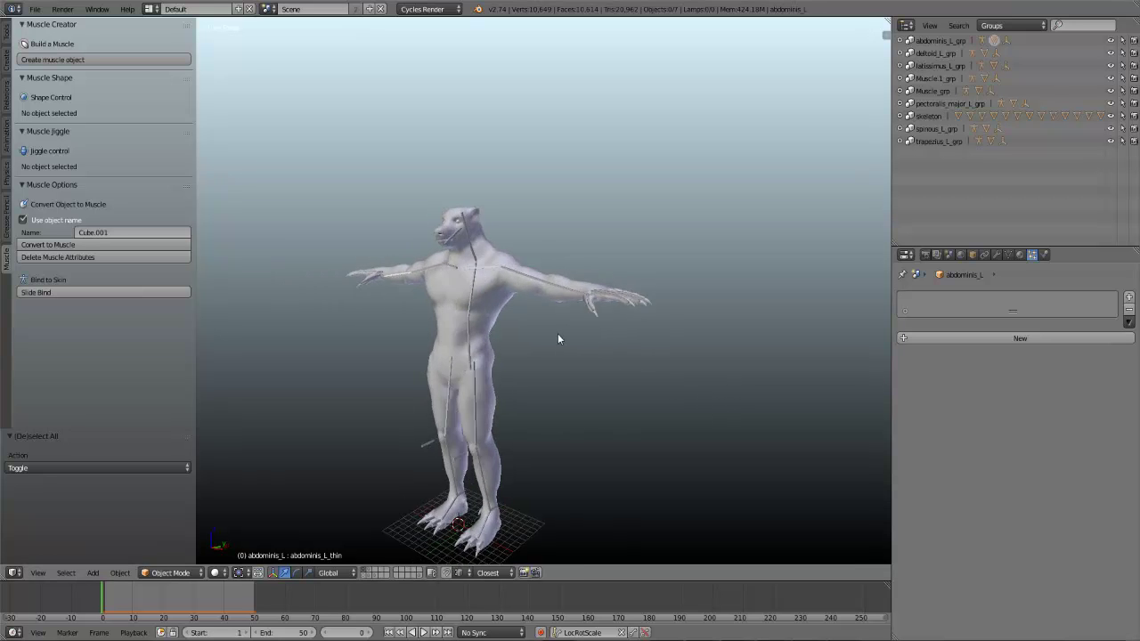
Step: Select the metarig armature at the character's head and deselect all its bones
scroll(479, 294, up, 3)
middle_drag(472, 294, 525, 292)
right_click(492, 278)
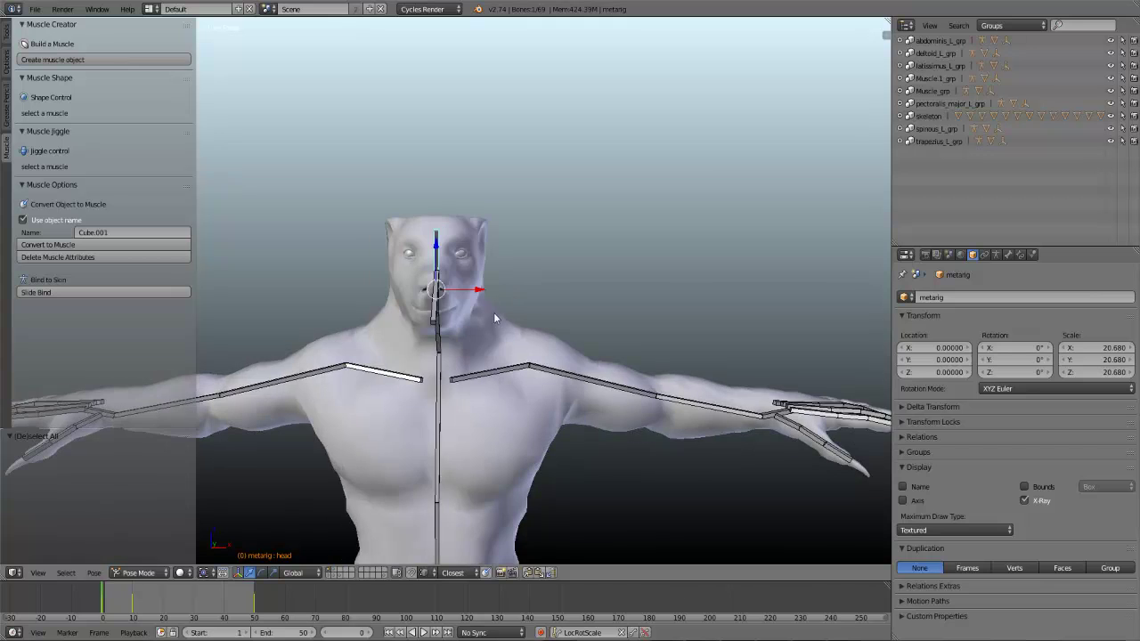
key(a)
Step: Examine the armature's spine, shoulder and arm bones within the bear-man's body from several angles
scroll(499, 308, down, 7)
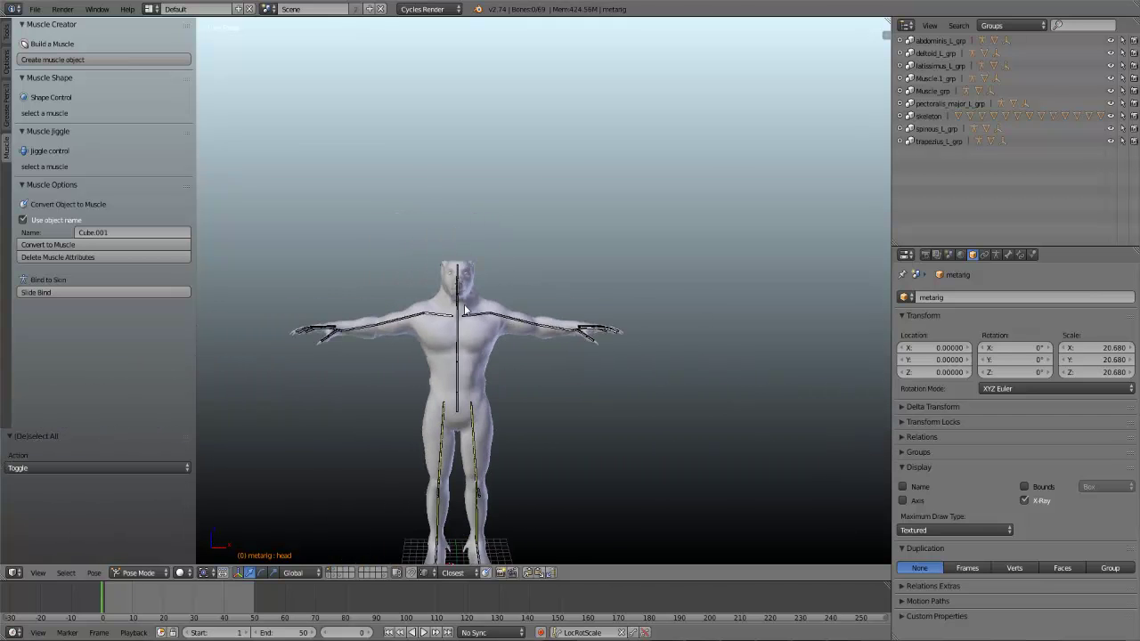
scroll(478, 310, up, 4)
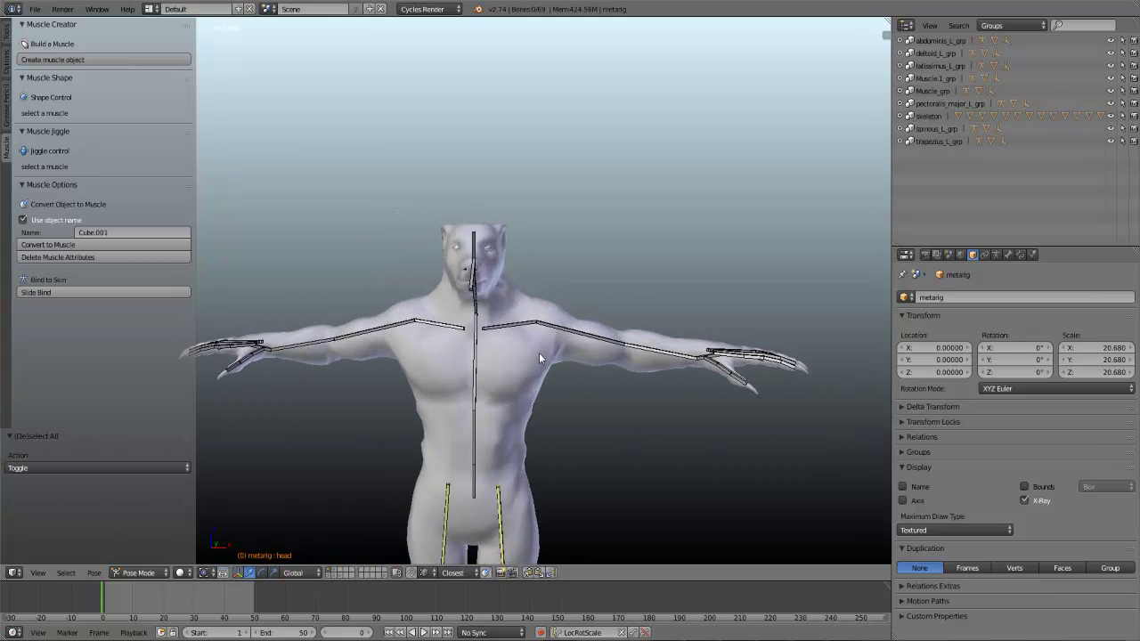
shift+middle_drag(529, 356, 561, 347)
middle_drag(483, 316, 509, 335)
shift+middle_drag(446, 298, 454, 299)
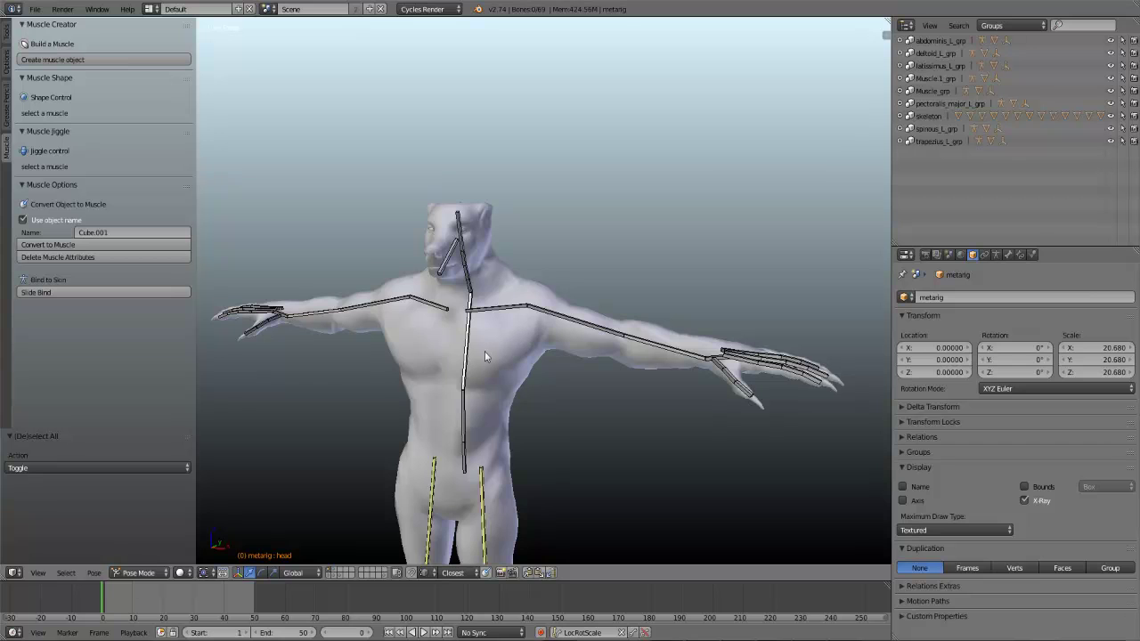
middle_drag(465, 441, 566, 387)
scroll(566, 386, up, 2)
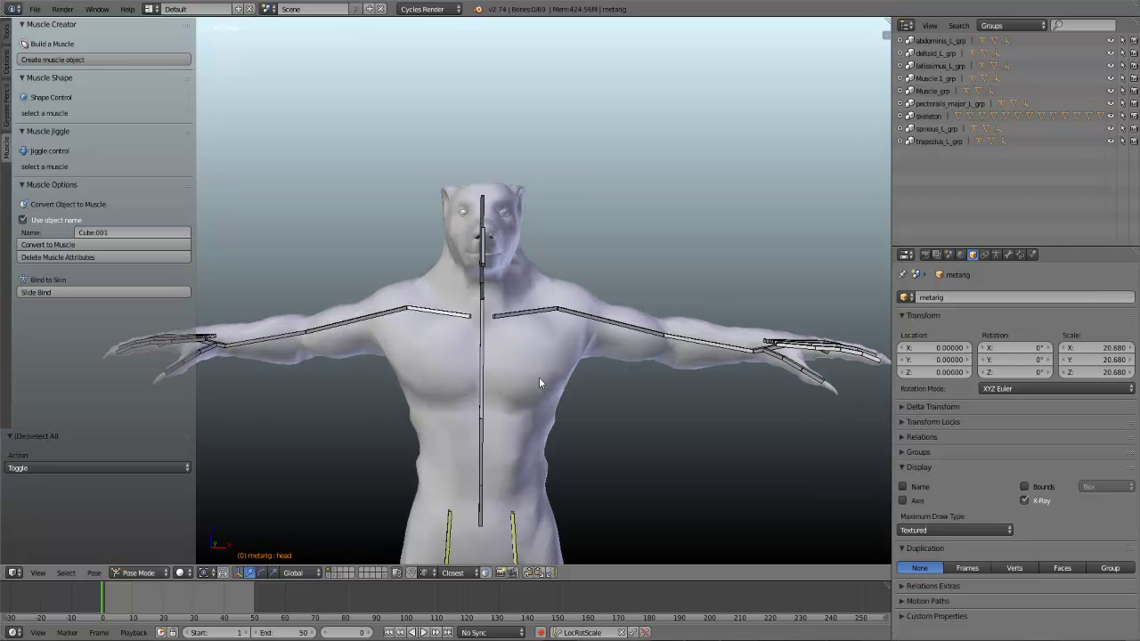
middle_drag(523, 354, 500, 346)
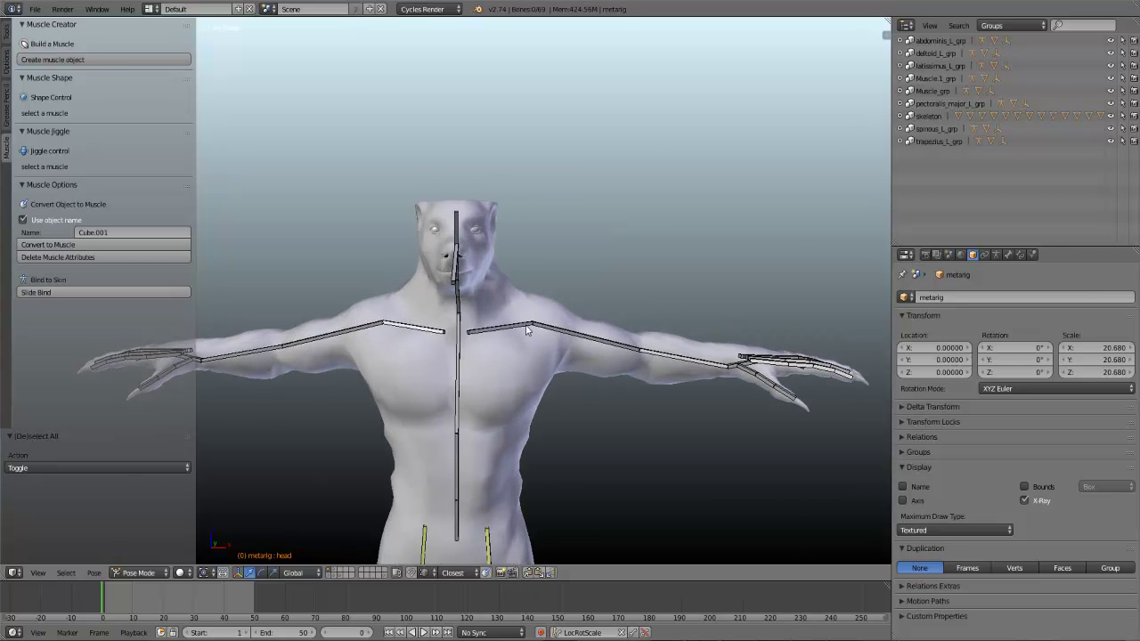
scroll(506, 423, down, 1)
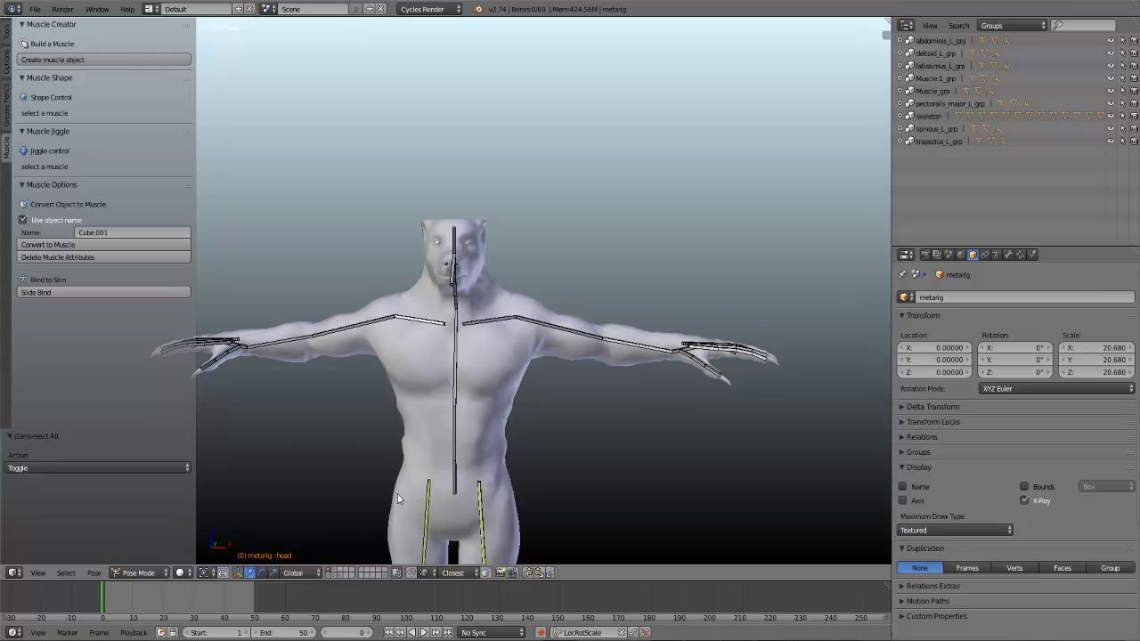
Step: Select the bearMan mesh, show its modifier stack with every modifier collapsed, and clear the selection
right_click(480, 359)
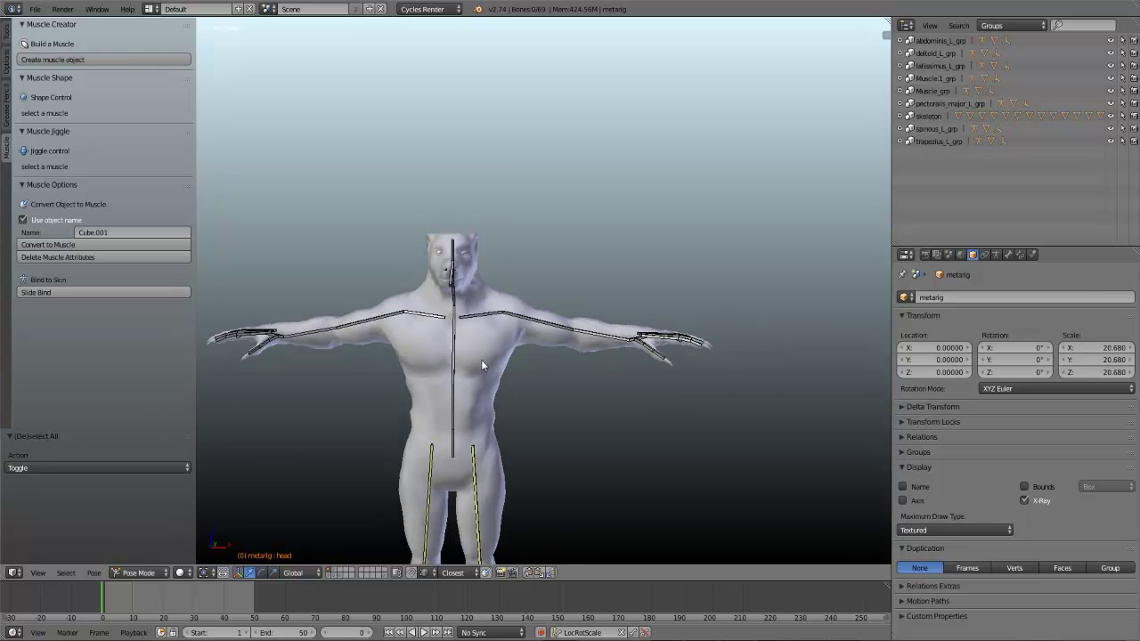
click(997, 254)
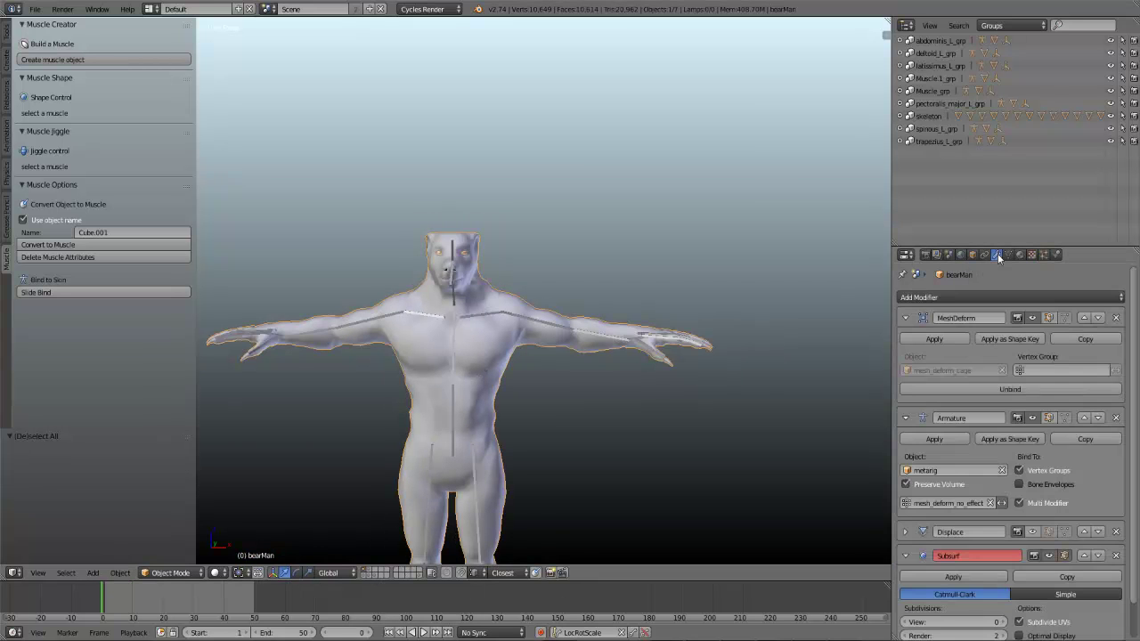
click(906, 319)
click(905, 341)
click(905, 390)
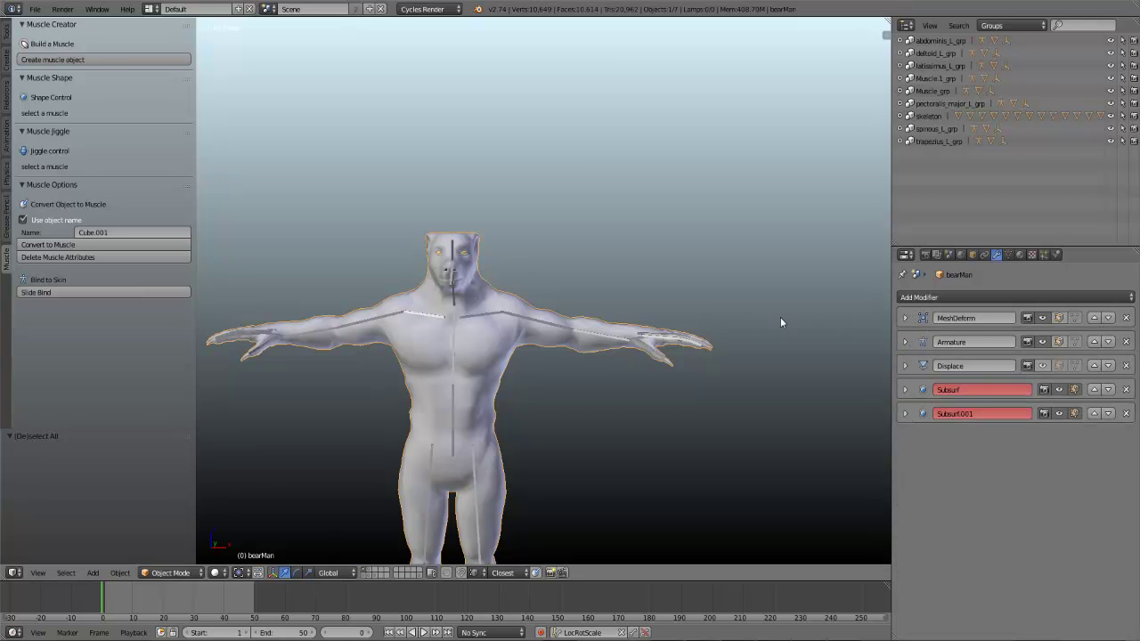
key(a)
Step: Examine the bear head closely along with the head and jaw bones inside it
scroll(505, 325, up, 3)
mouse_move(561, 325)
middle_down()
mouse_move(474, 311)
mouse_move(438, 330)
mouse_move(541, 313)
middle_up()
scroll(466, 323, up, 3)
scroll(534, 312, up, 5)
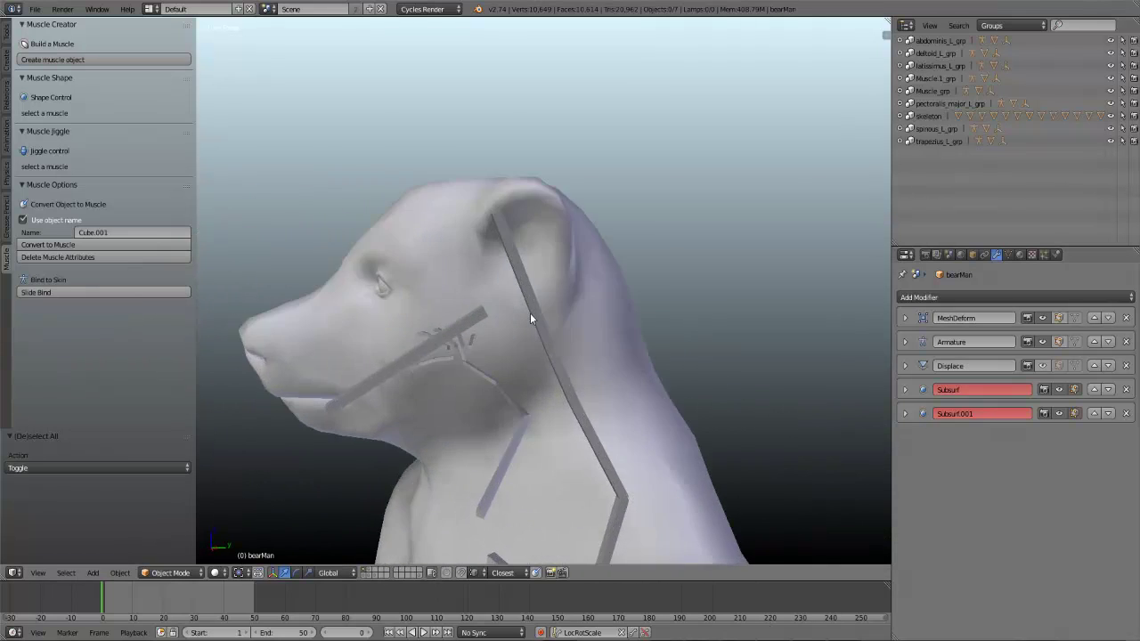
scroll(523, 293, down, 4)
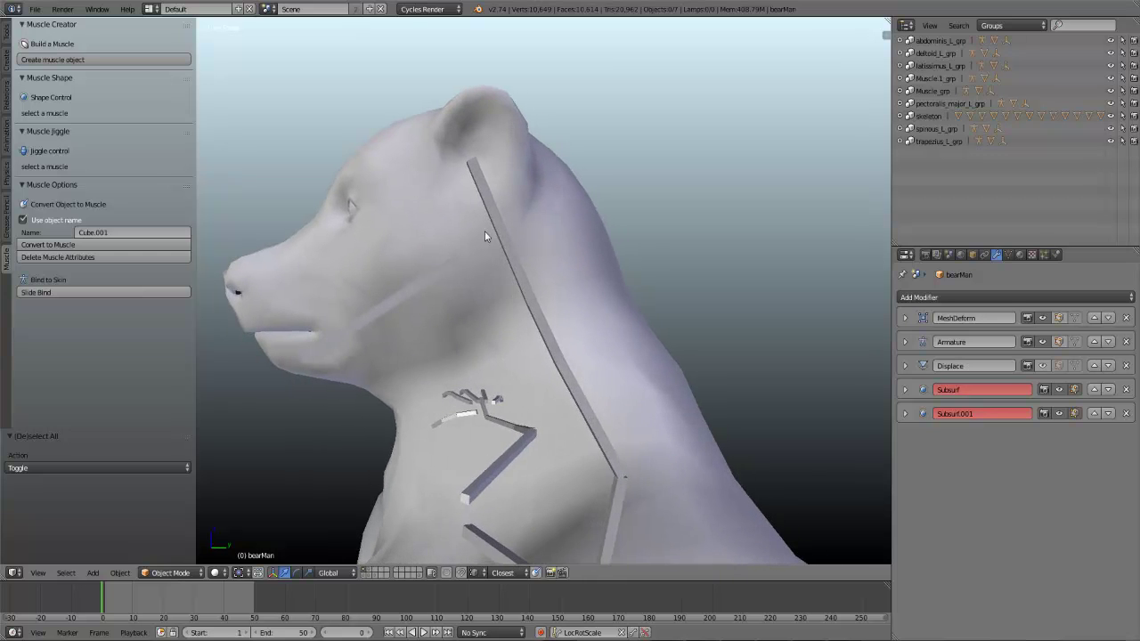
middle_drag(542, 277, 605, 309)
Step: Examine how the skin looks across the torso, shoulders, arms and full body
middle_drag(674, 341, 673, 315)
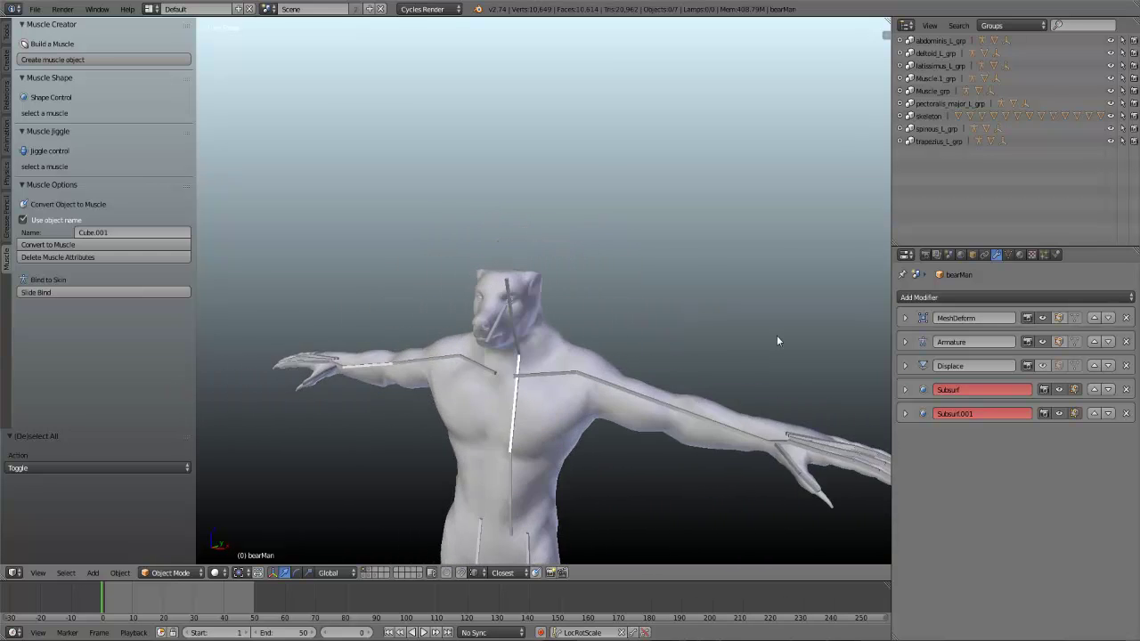
middle_drag(728, 363, 677, 343)
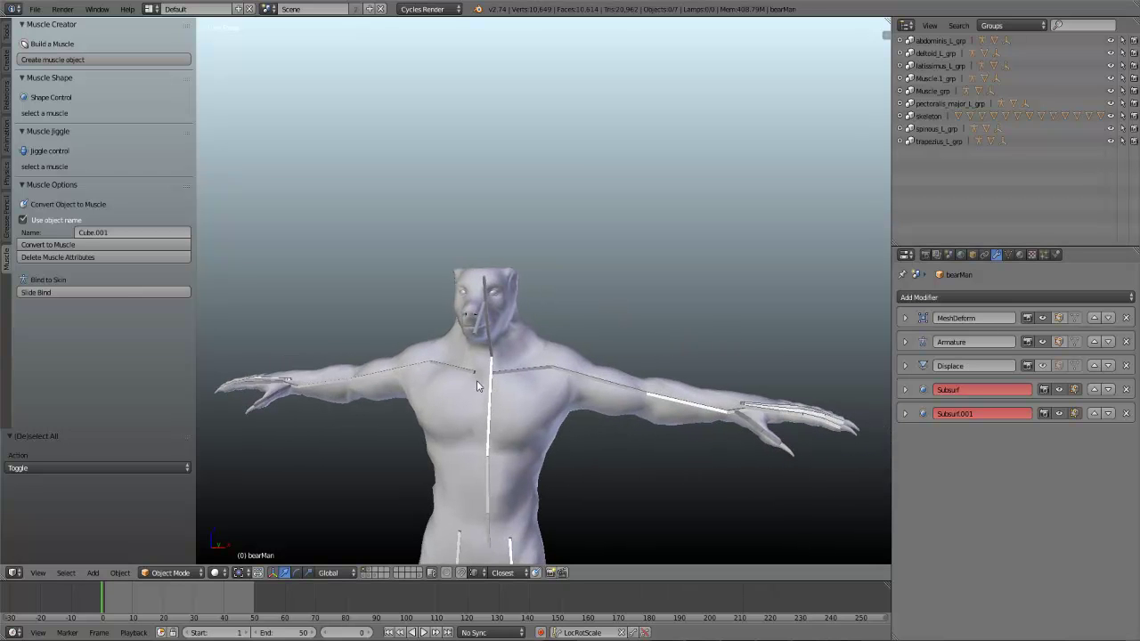
middle_drag(492, 373, 490, 363)
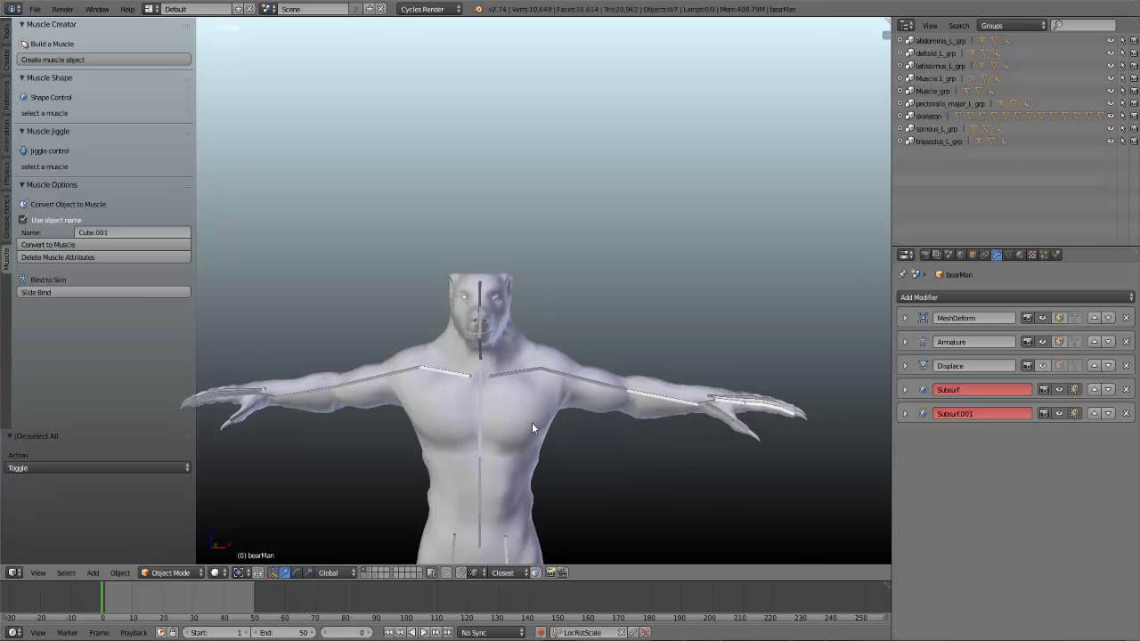
middle_drag(535, 423, 566, 404)
scroll(531, 435, down, 2)
scroll(566, 404, up, 1)
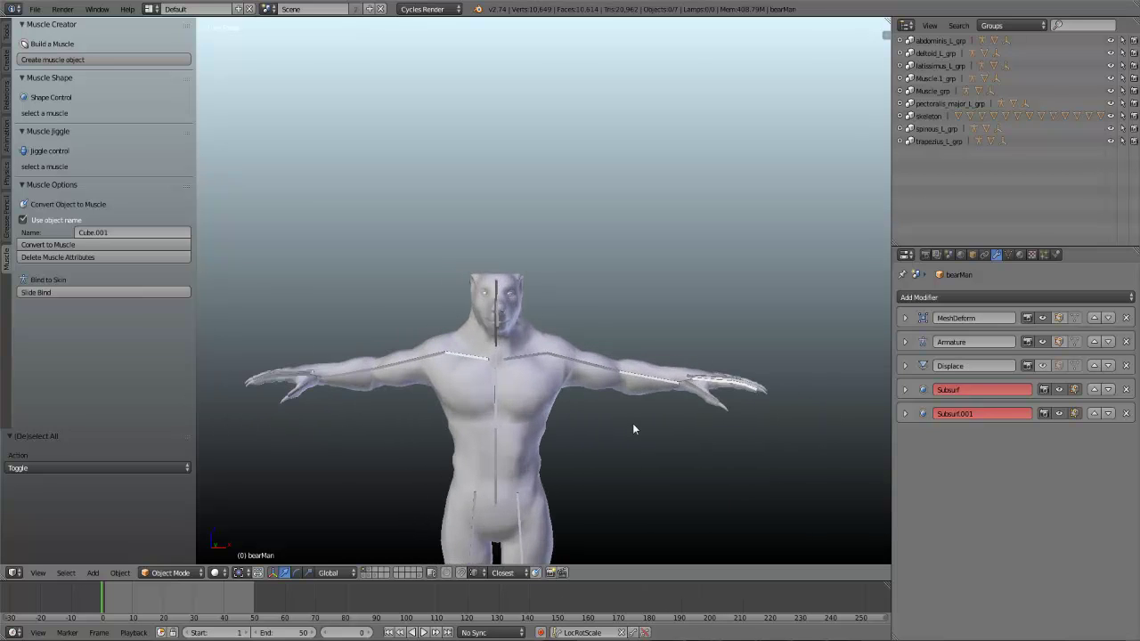
scroll(628, 427, up, 1)
scroll(487, 388, down, 3)
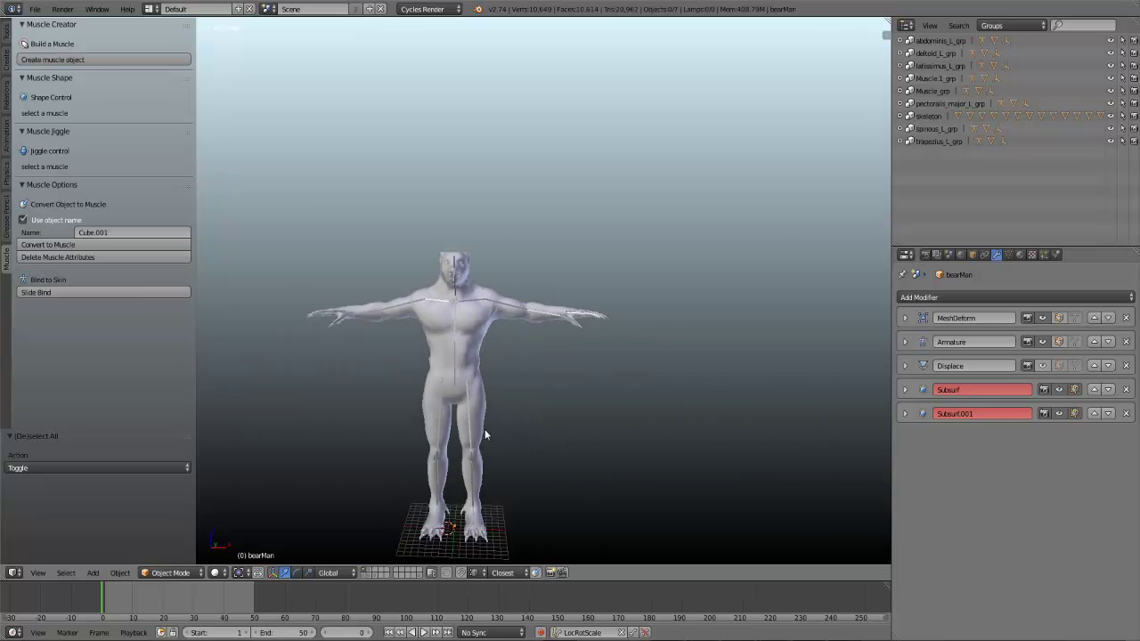
Step: Play back the character animation to check the body deformation, stop it and return to frame 0
middle_drag(543, 426, 432, 407)
middle_drag(360, 346, 436, 350)
scroll(425, 340, up, 3)
shift+middle_drag(419, 267, 459, 339)
key(alt+a)
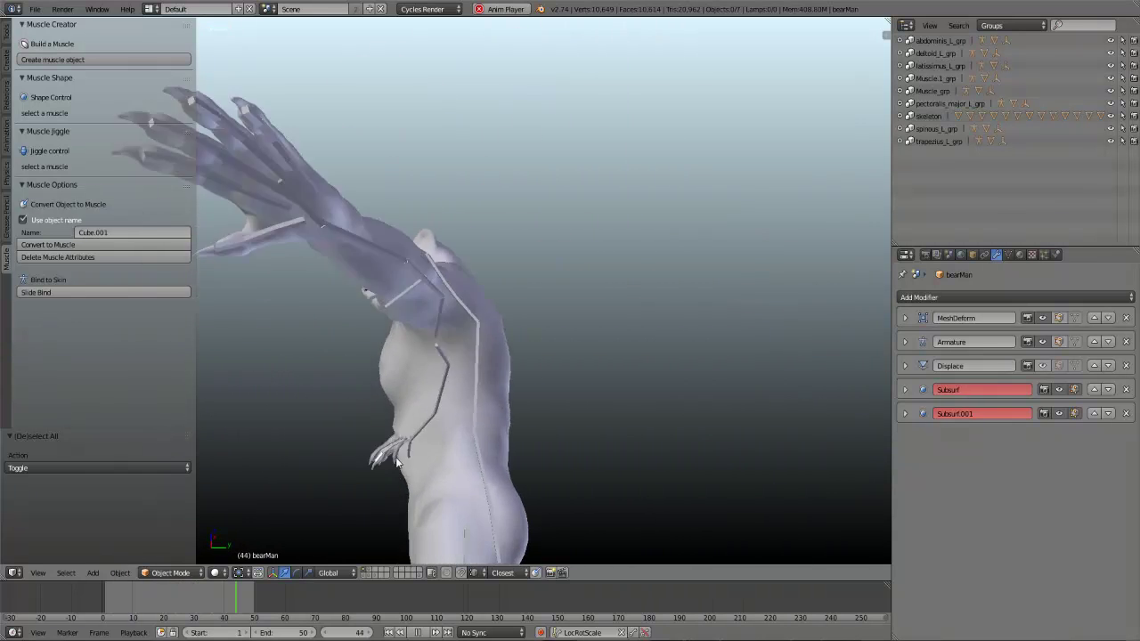
key(Escape)
drag(170, 602, 101, 602)
Step: Try trackball rotations of the left shoulder bone to test the side deformation of the skin
middle_drag(388, 408, 538, 323)
right_click(487, 343)
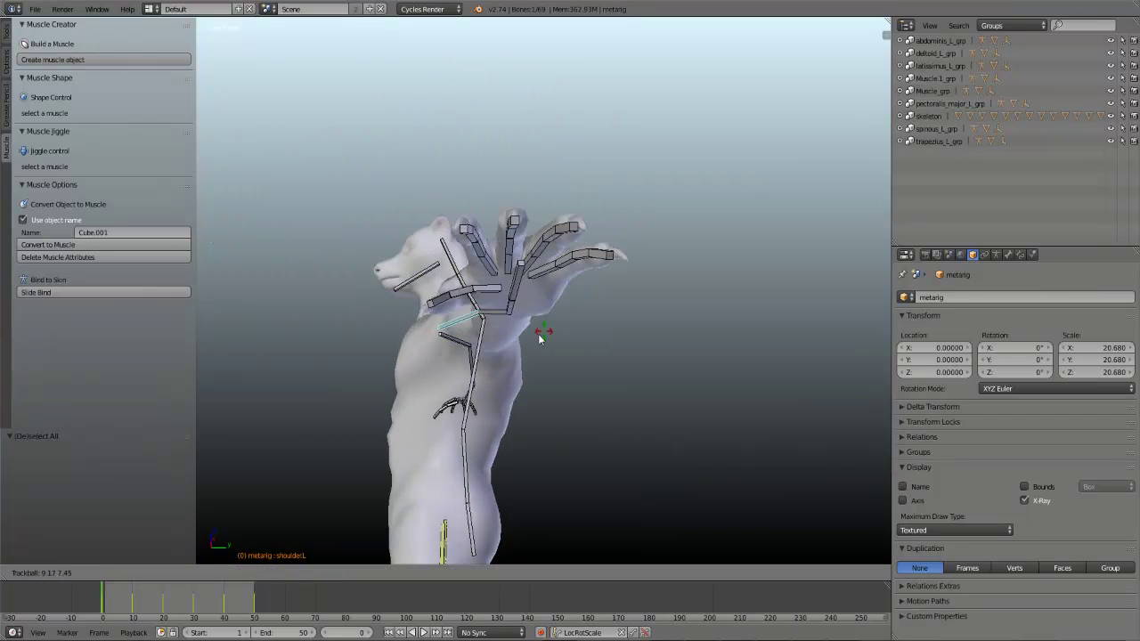
right_click(518, 336)
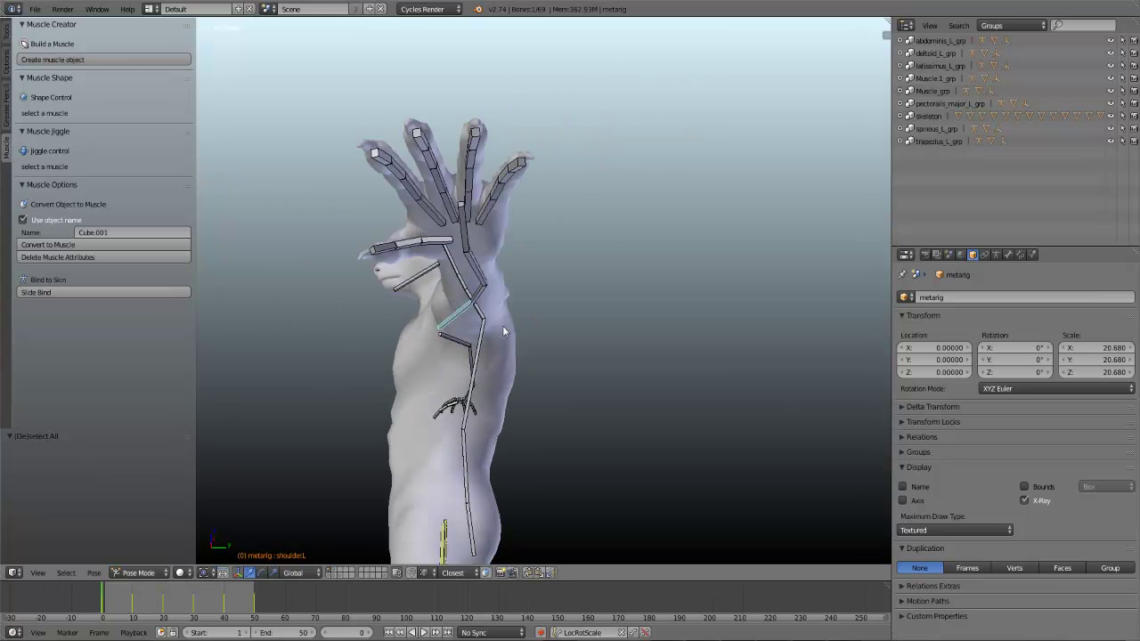
middle_drag(517, 337, 510, 360)
right_click(621, 345)
key(r)
key(r)
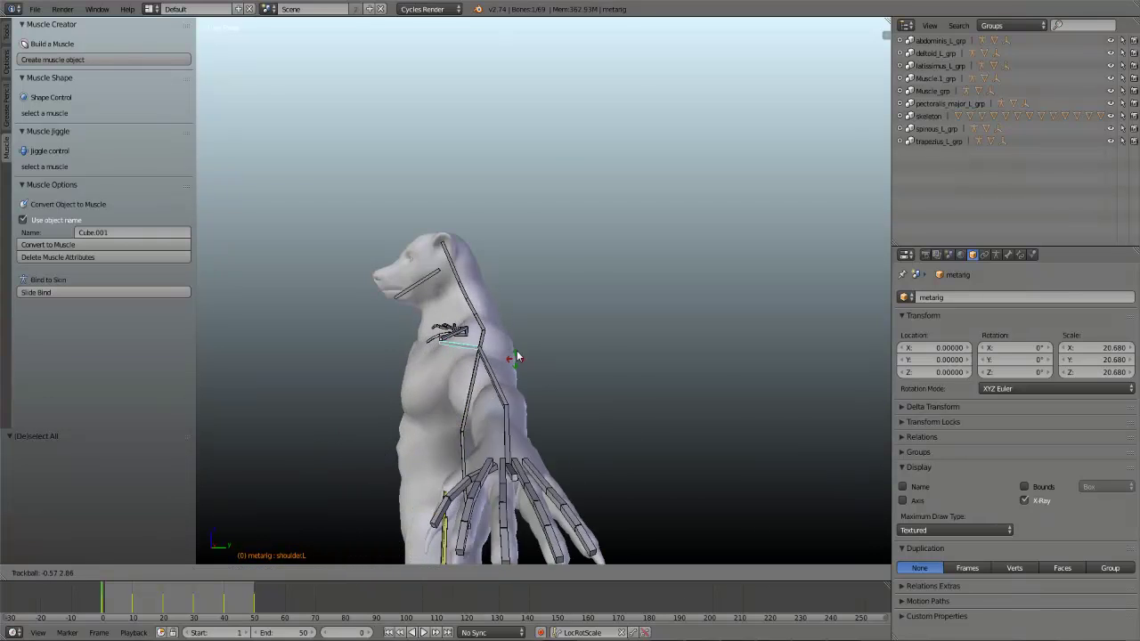
key(Escape)
Step: Try plain and trackball rotations of the left shoulder bone while checking the back muscles
middle_drag(566, 350, 449, 322)
key(r)
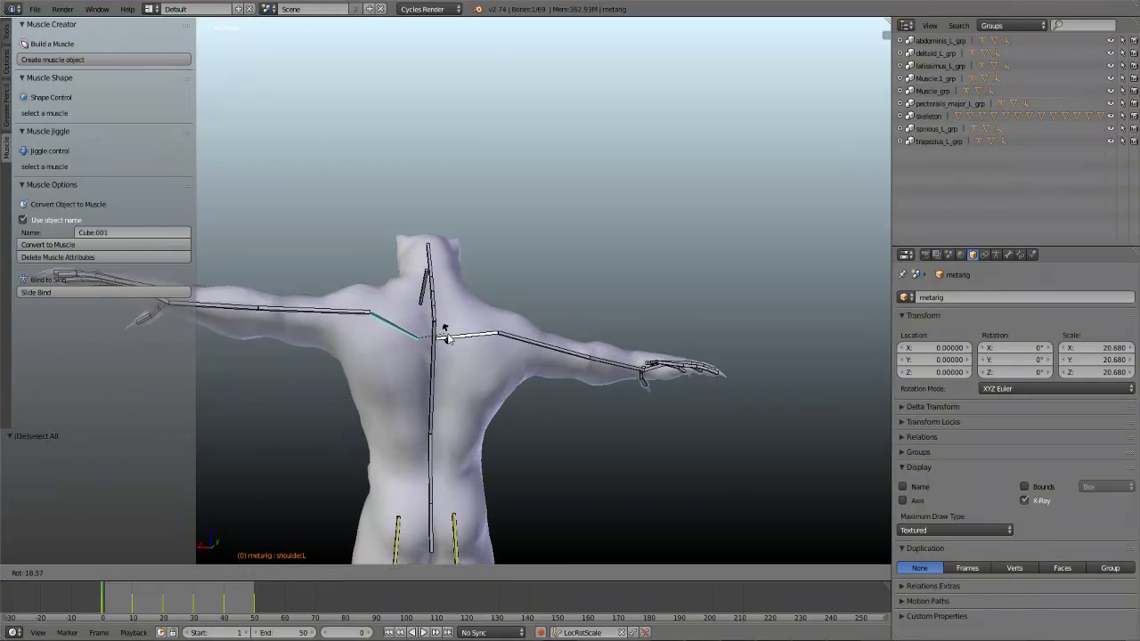
right_click(450, 318)
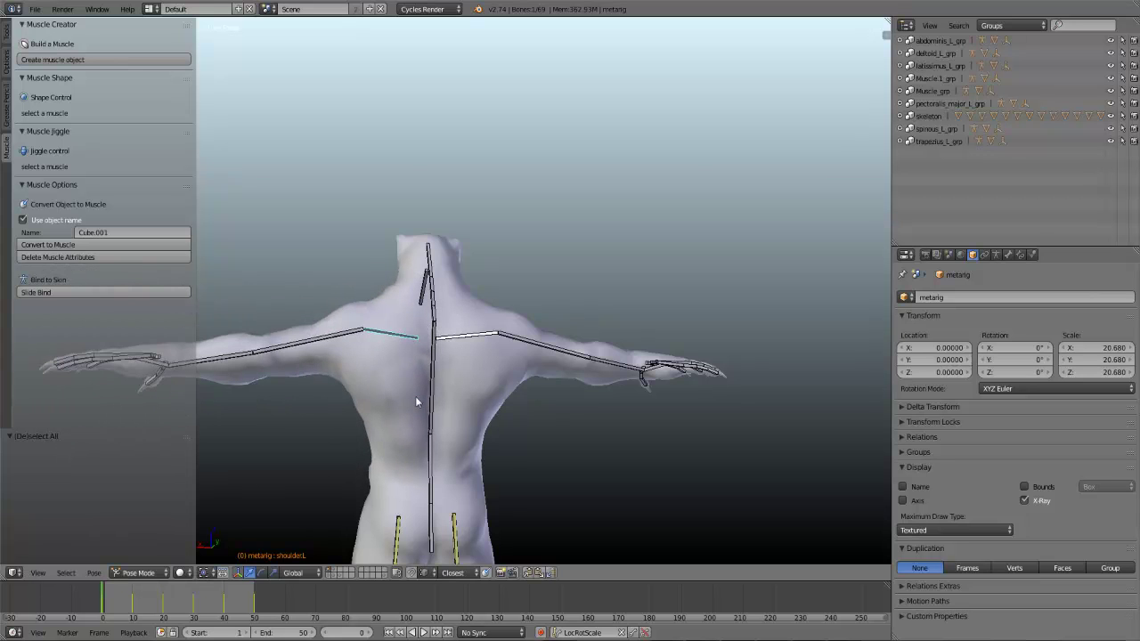
middle_drag(412, 372, 495, 345)
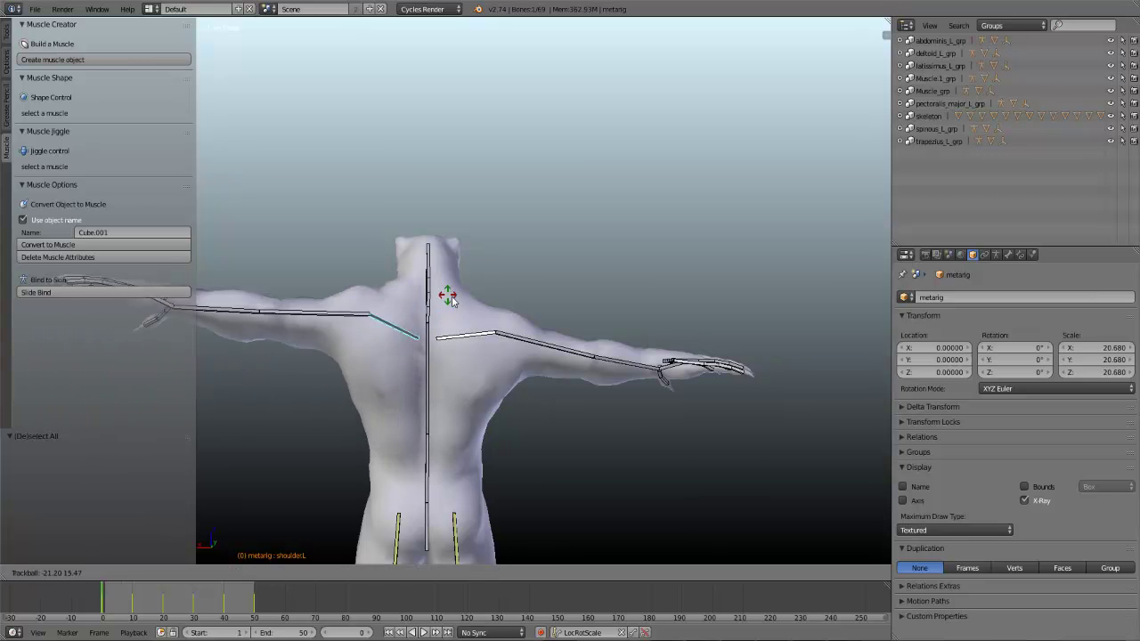
right_click(437, 315)
Step: Try rotating the left upper arm bone, and select the chest bone
middle_drag(368, 336, 542, 343)
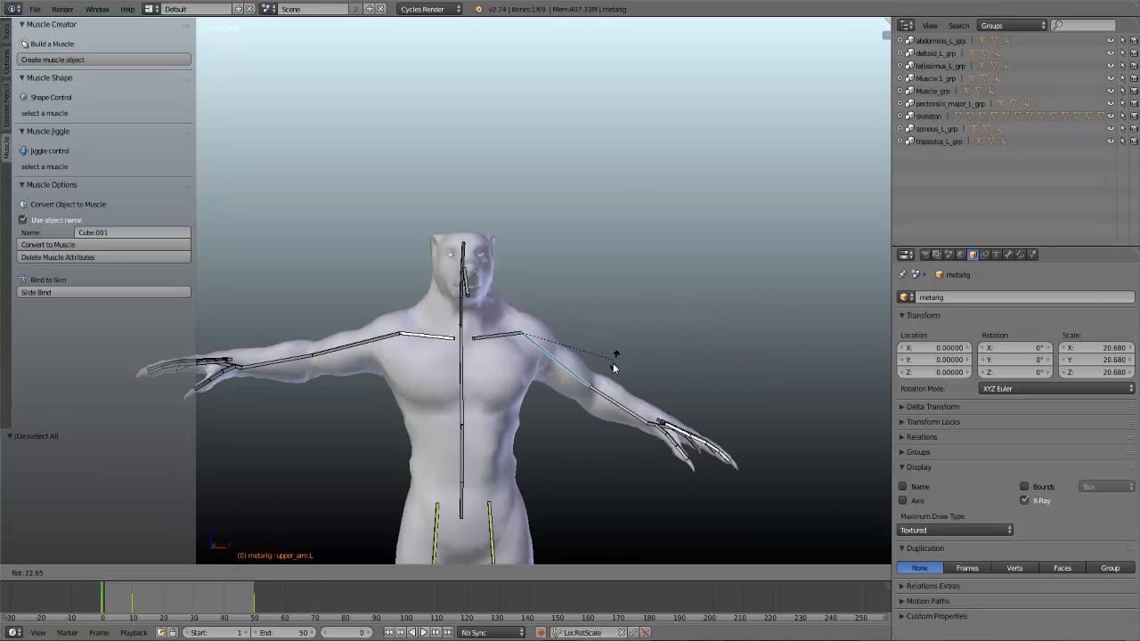
key(ctrl+Tab)
right_click(458, 354)
right_click(460, 359)
key(ctrl+Tab)
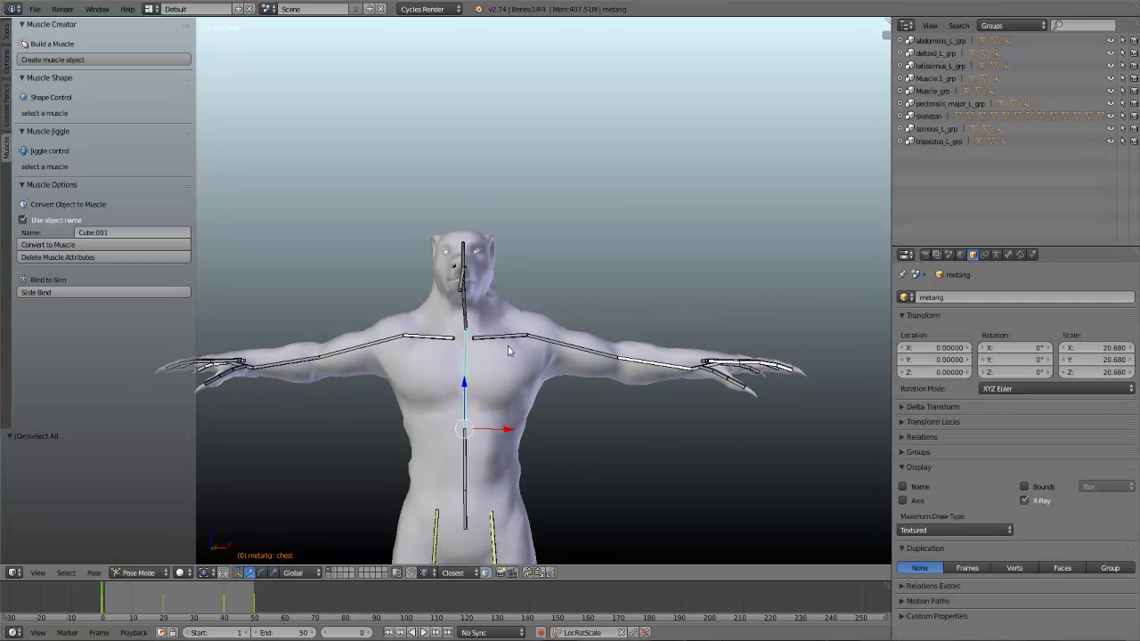
middle_drag(472, 397, 460, 402)
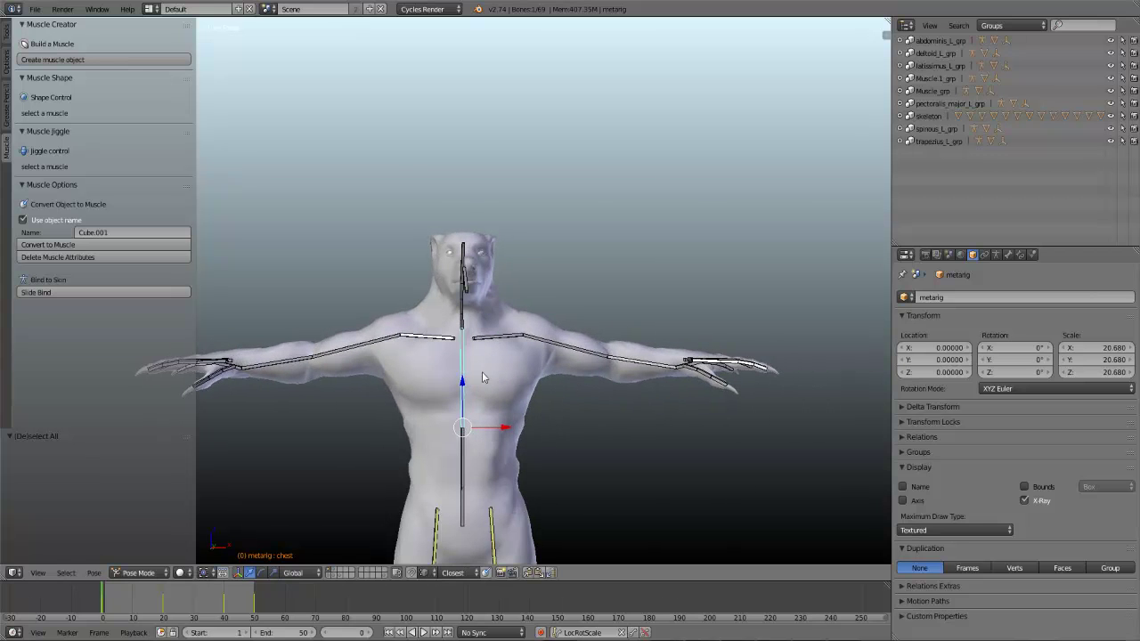
Step: Show the layer containing the muscle objects, inspect them, and switch back to the body layer
click(328, 576)
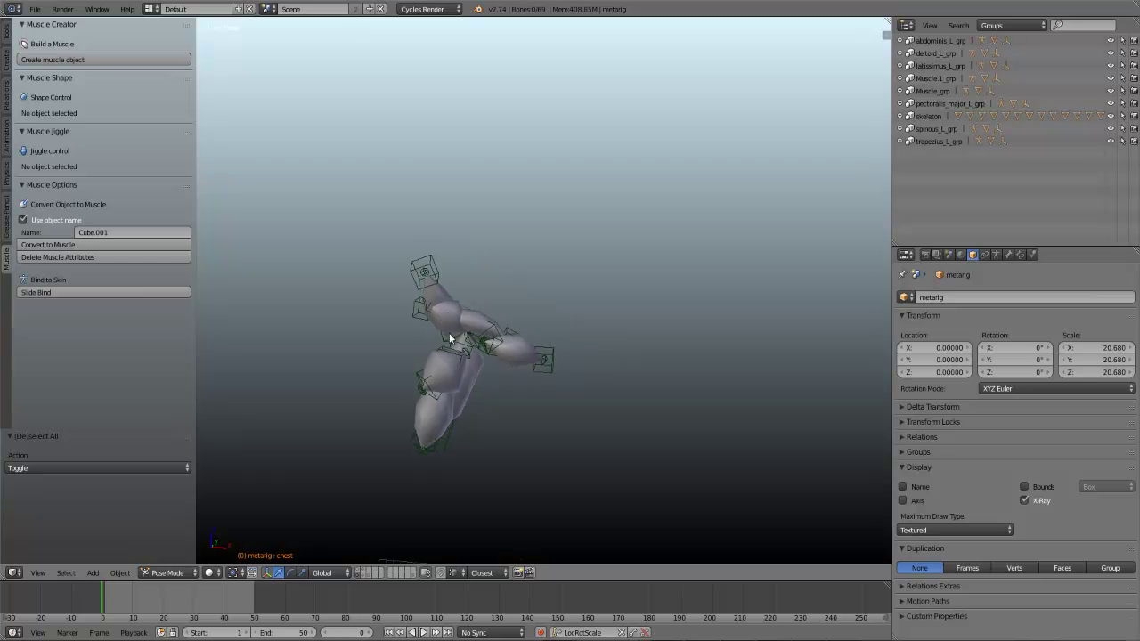
middle_drag(438, 321, 459, 318)
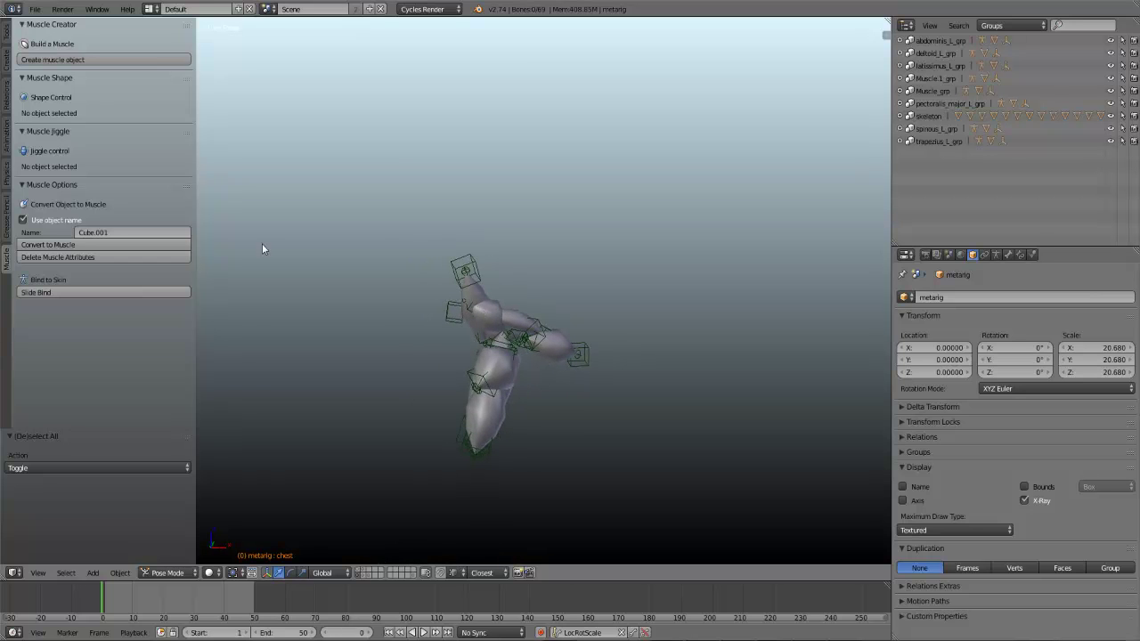
click(358, 570)
Step: Try several trackball rotations of the right shoulder bone to test the skin deformation on that side
scroll(514, 381, down, 2)
scroll(515, 379, up, 4)
shift+middle_drag(550, 425, 570, 299)
scroll(481, 334, up, 2)
scroll(452, 308, down, 2)
right_click(474, 309)
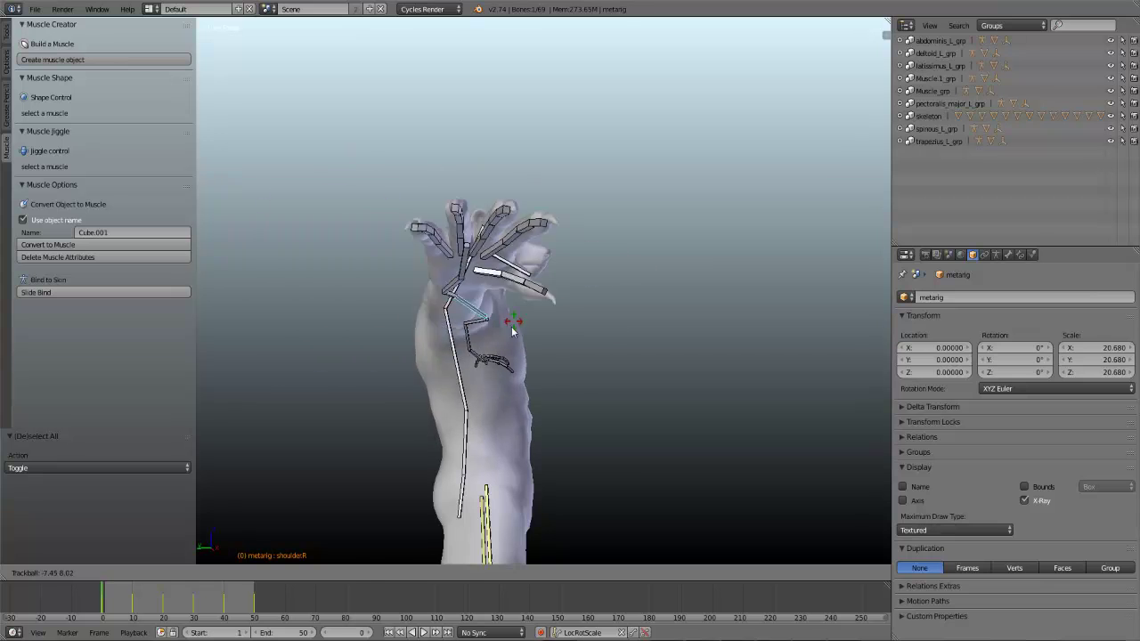
right_click(499, 333)
middle_drag(463, 348, 535, 327)
key(r)
key(r)
click(480, 342)
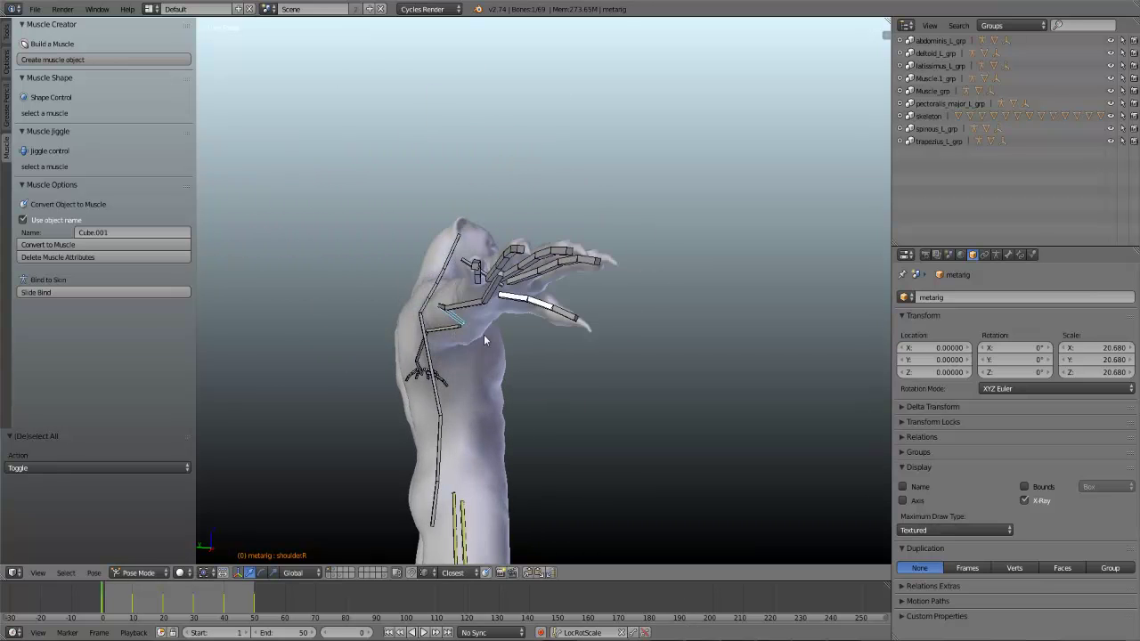
key(r)
key(r)
right_click(470, 339)
Step: Select the left upper arm bone, and try a plain rotation of the right shoulder bone
middle_drag(470, 339, 625, 425)
right_click(416, 314)
scroll(439, 330, down, 2)
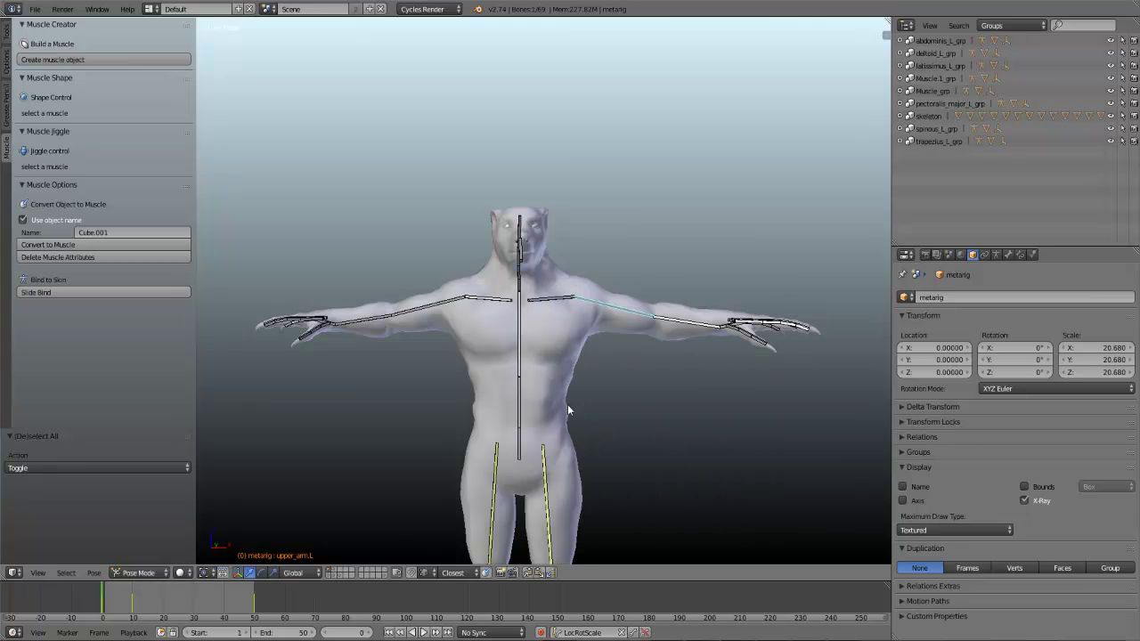
shift+middle_drag(651, 302, 613, 299)
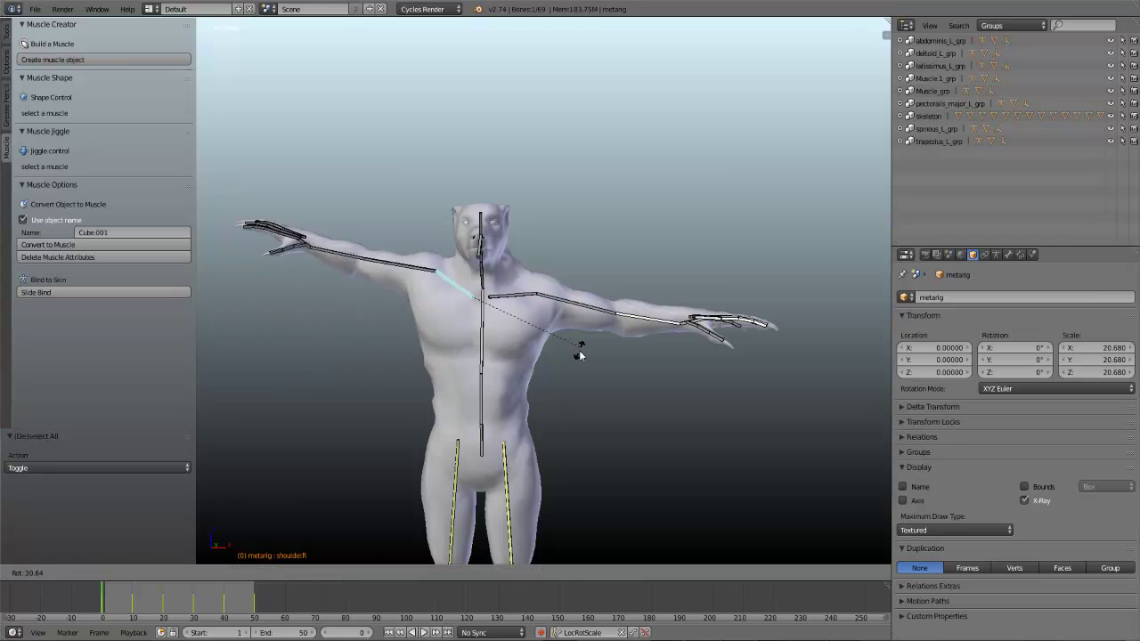
scroll(582, 262, up, 5)
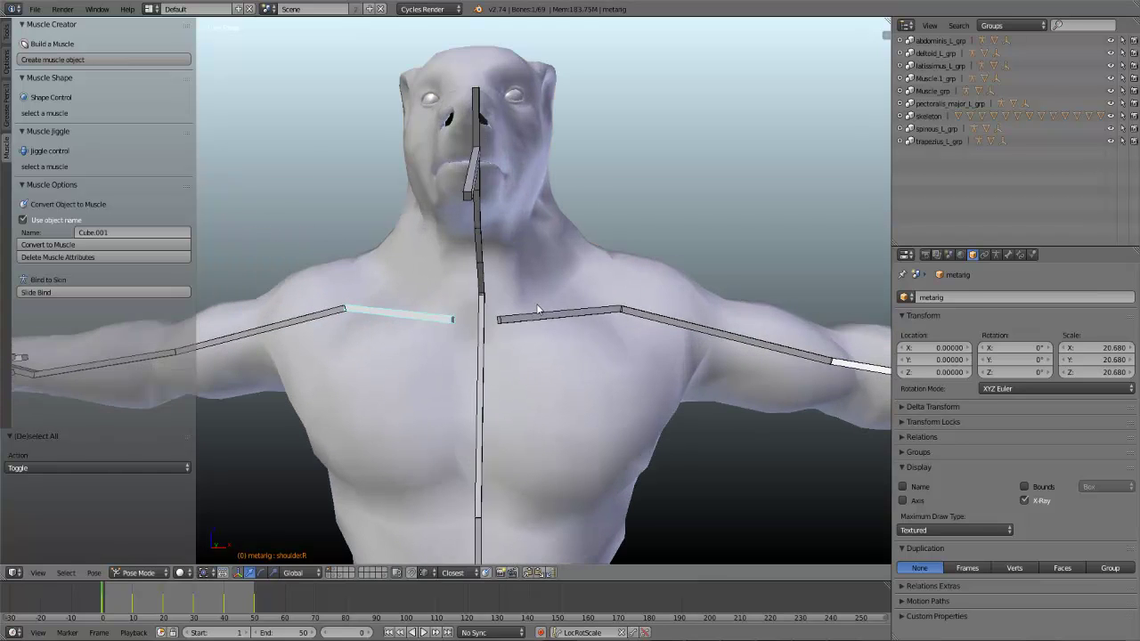
Step: Select the left shoulder bone and try trackball and plain rotations to test the skin deformation on that side
right_click(546, 318)
scroll(548, 321, down, 4)
middle_drag(628, 293, 478, 283)
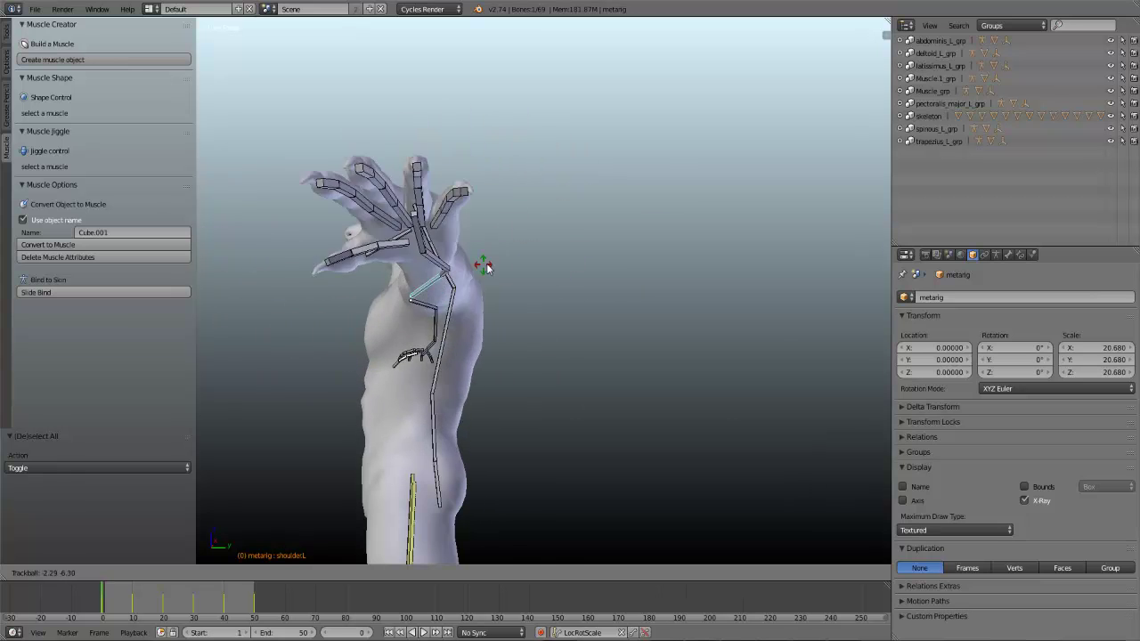
right_click(487, 265)
middle_drag(487, 266, 616, 307)
key(r)
right_click(508, 269)
Step: Select the neck bone and try plain and trackball rotations to test the deformation of the head and neck
key(KP_1)
scroll(489, 268, up, 3)
key(KP_1)
right_click(445, 212)
key(r)
right_click(460, 284)
key(r)
key(r)
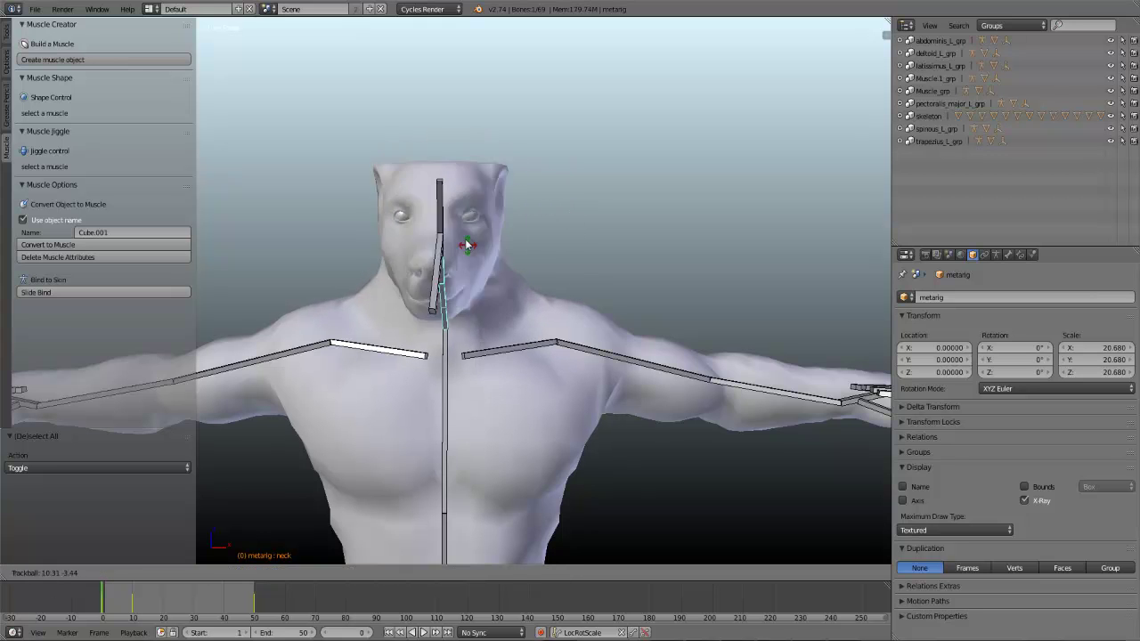
key(Escape)
middle_drag(345, 253, 548, 269)
key(r)
key(Escape)
Step: Examine the shoulders and back of the body from behind, and deselect all bones
middle_drag(423, 285, 519, 307)
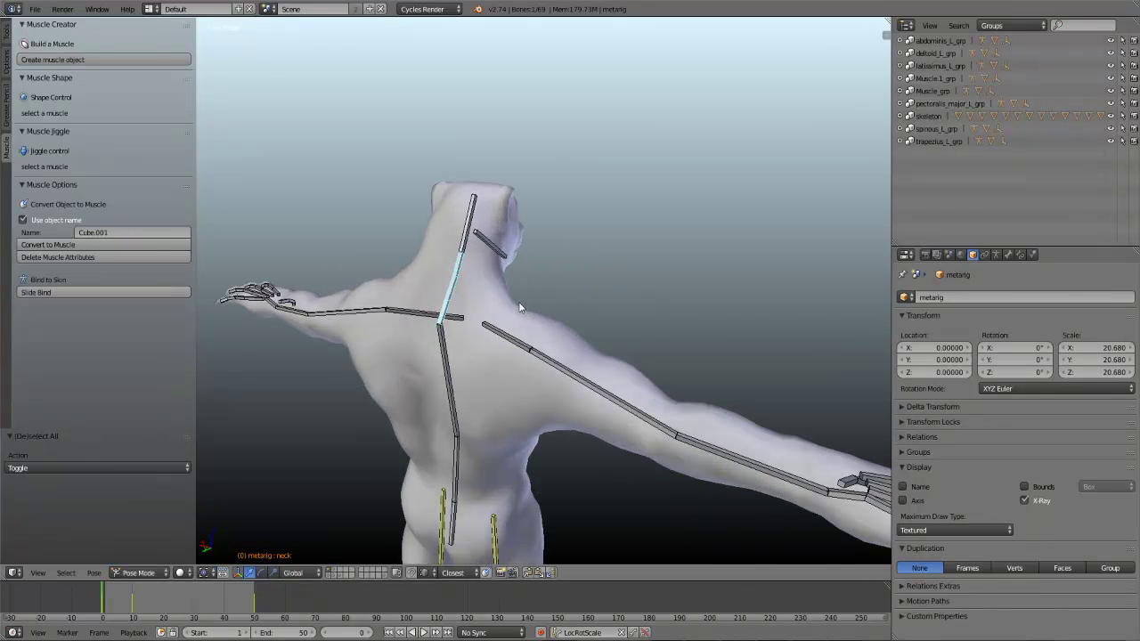
middle_drag(451, 303, 485, 306)
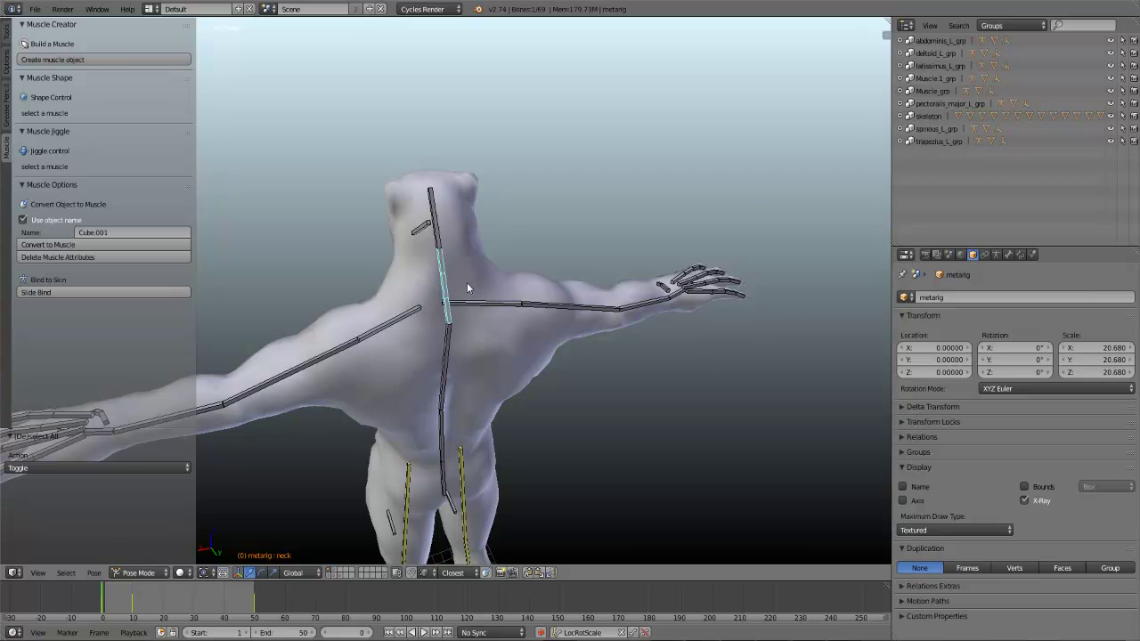
middle_drag(463, 288, 513, 345)
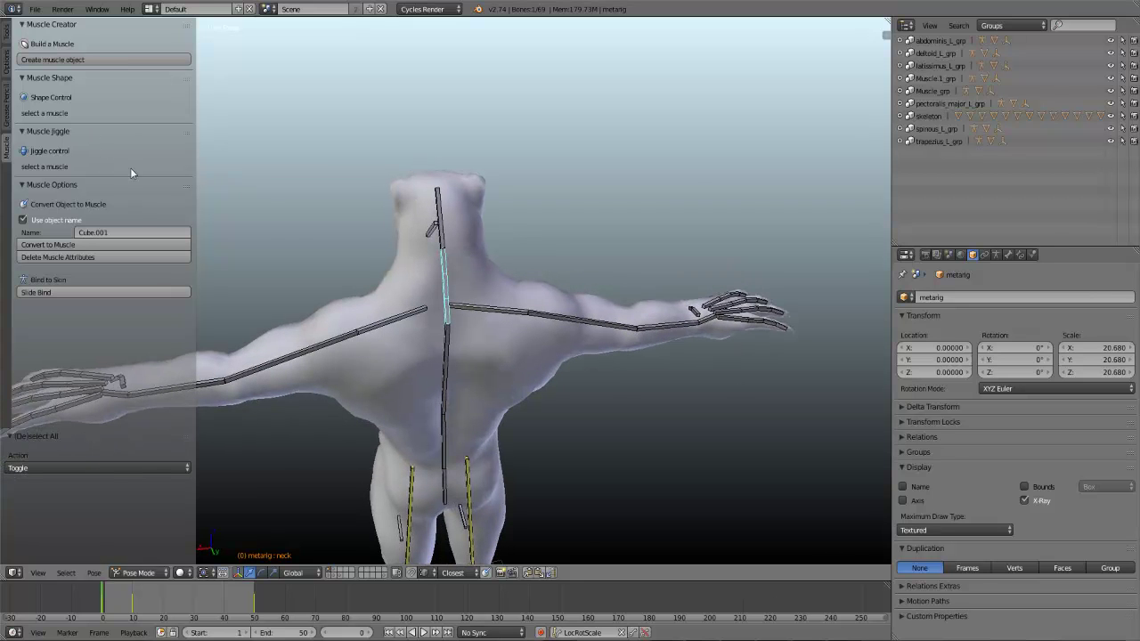
middle_drag(694, 456, 514, 361)
middle_drag(420, 325, 590, 359)
key(a)
scroll(490, 384, down, 5)
scroll(478, 407, up, 5)
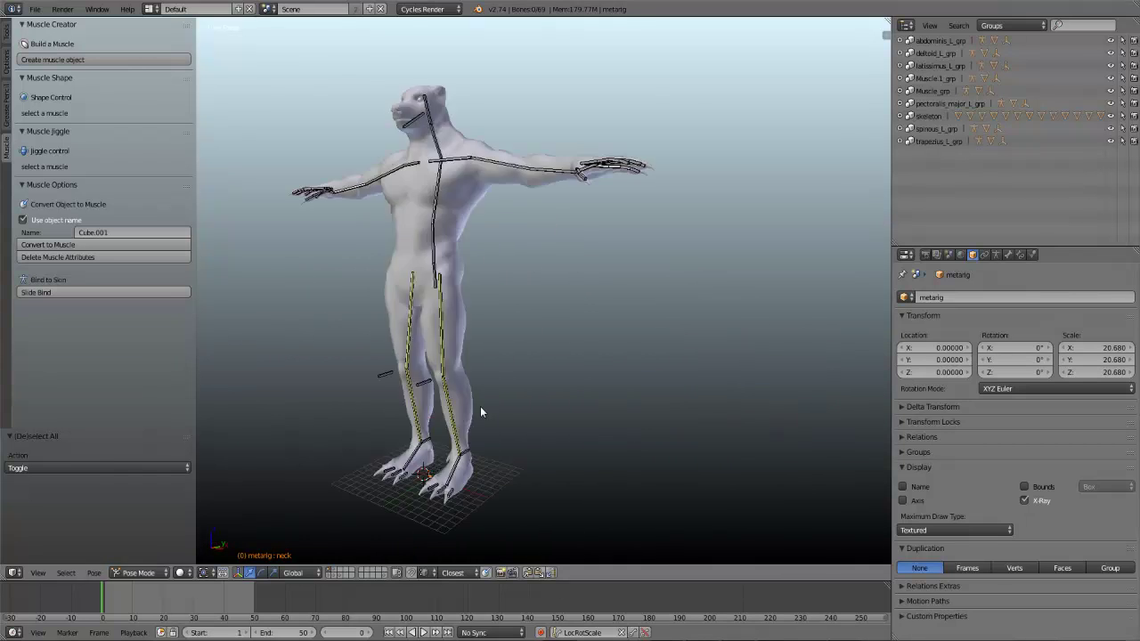
Step: Play the armature animation and watch the torso's skin deformation up close from the side
key(alt+a)
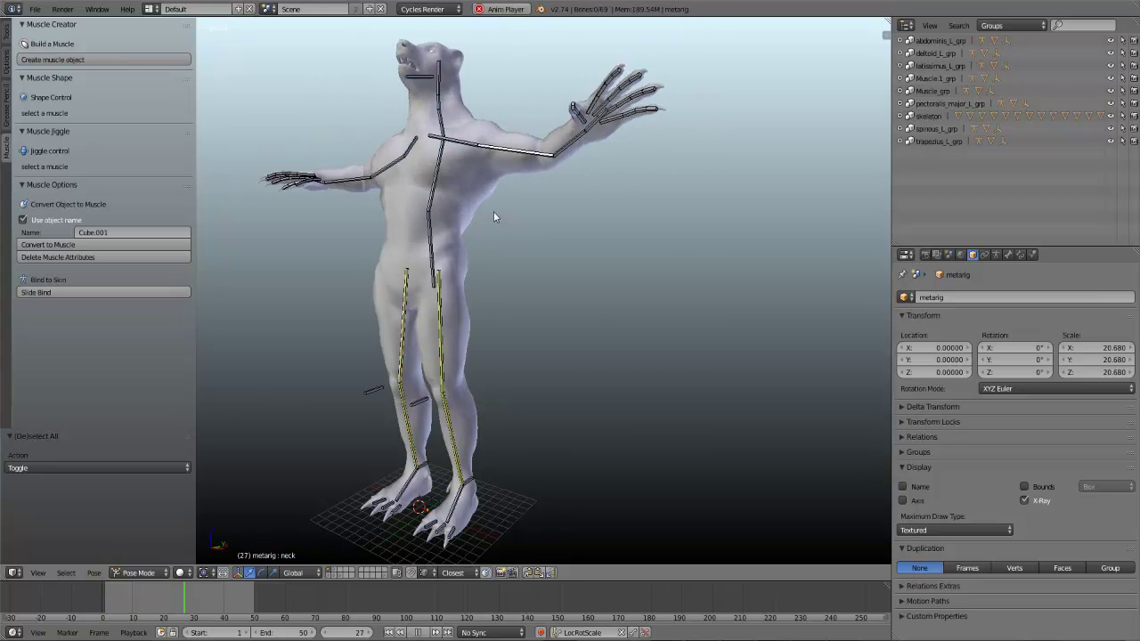
middle_drag(486, 208, 382, 188)
scroll(382, 188, up, 8)
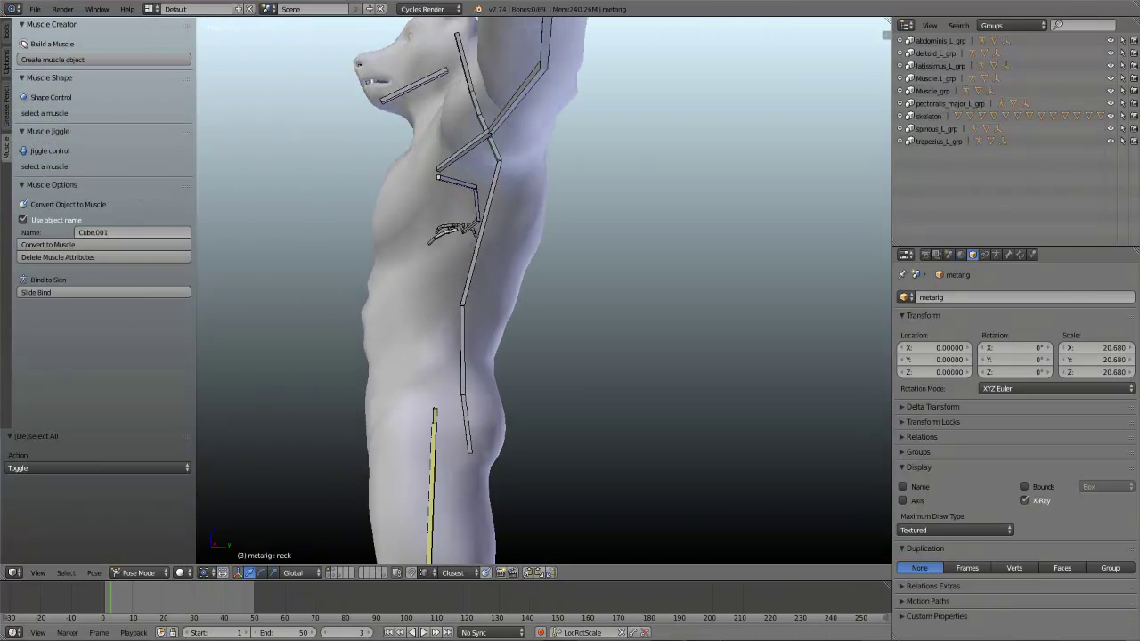
key(alt+a)
Step: Select the left upper arm bone and rotate it 40.588° at frame 20
middle_drag(508, 187, 606, 147)
right_click(578, 145)
scroll(579, 145, down, 2)
click(129, 609)
click(133, 611)
shift+middle_drag(602, 191, 566, 289)
click(163, 601)
middle_drag(477, 169, 525, 253)
key(r)
click(524, 343)
Step: Trackball-rotate the left upper arm bone by -2.865° and -63.025°, and insert a LocRotScale keyframe at frame 20
middle_drag(546, 345, 443, 347)
key(r)
key(r)
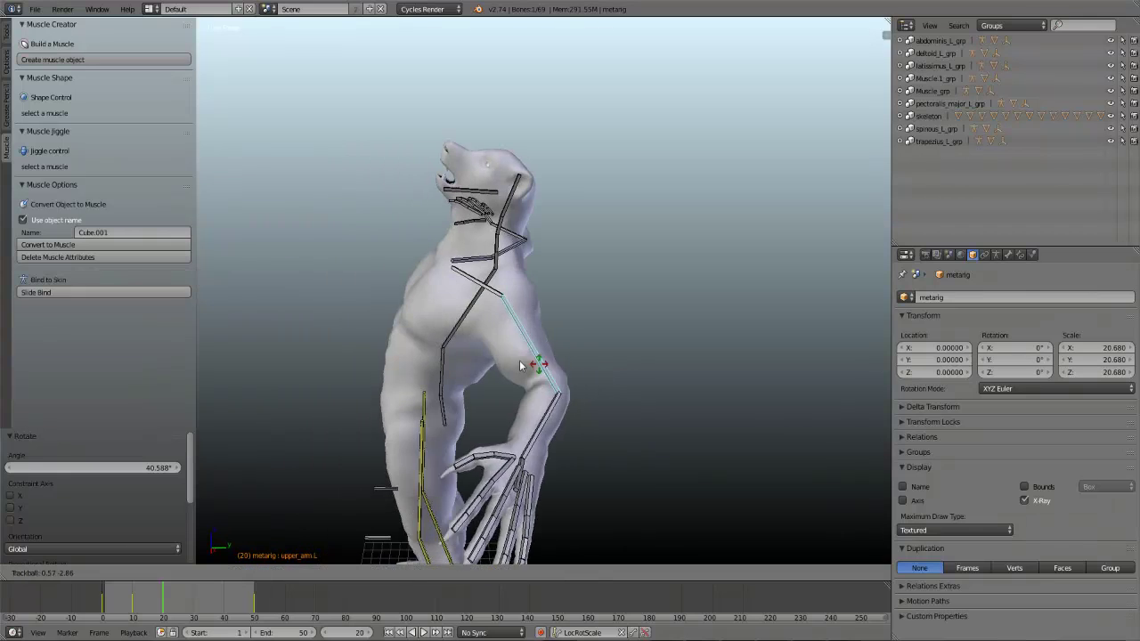
click(539, 357)
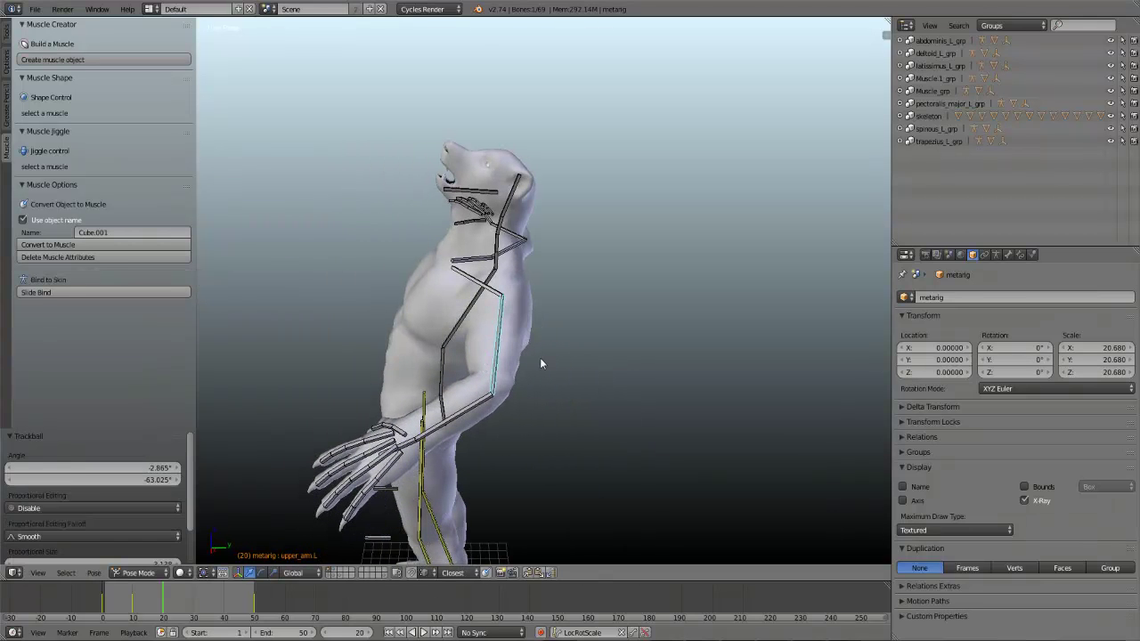
key(i)
Step: Play the animation with the new arm keyframe, deselect all bones, and watch the arm movement
key(alt+a)
key(a)
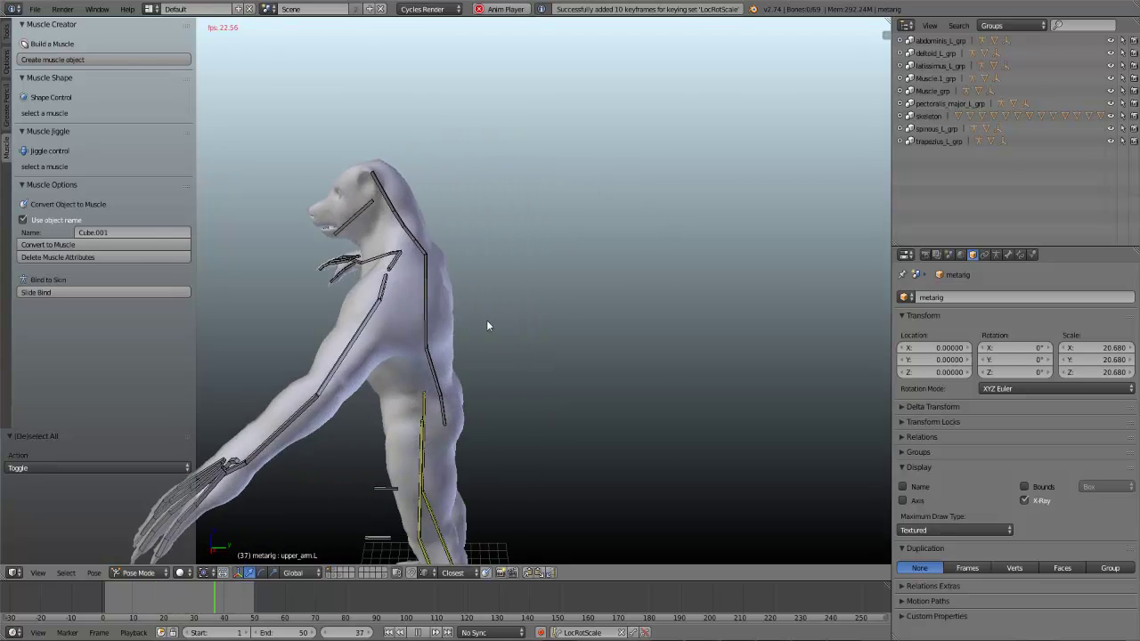
middle_drag(364, 323, 481, 311)
key(alt+a)
Step: Show the layer with the muscle objects, select the left deltoid muscle, and examine its shape and jiggle settings
click(329, 576)
scroll(413, 409, down, 3)
middle_drag(415, 400, 439, 349)
right_click(427, 302)
scroll(427, 303, up, 3)
shift+middle_drag(423, 207, 441, 245)
key(a)
right_click(530, 270)
middle_drag(531, 270, 431, 319)
scroll(486, 276, up, 2)
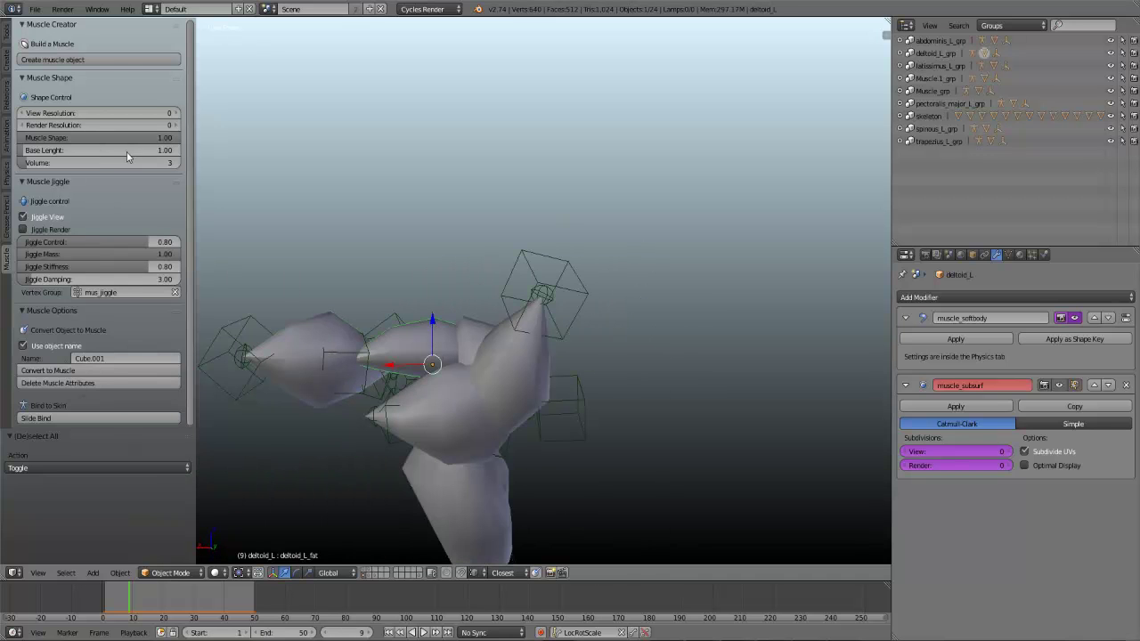
scroll(382, 266, down, 2)
scroll(299, 301, up, 1)
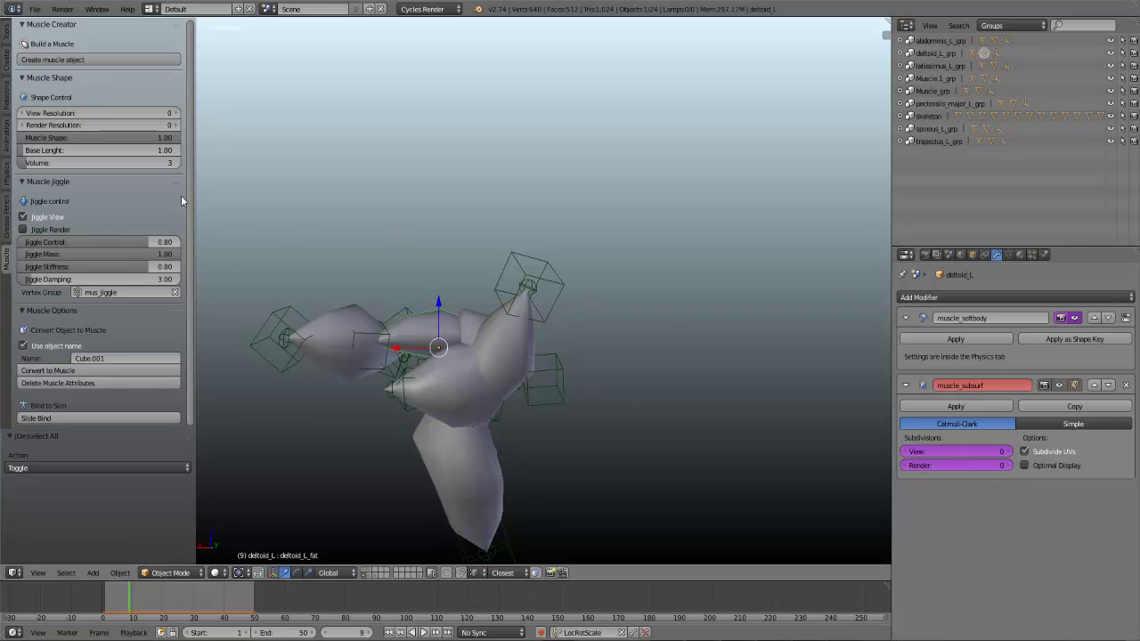
Step: Try moving the object named Muscle along the global Y axis, and undo the move
middle_drag(238, 203, 555, 340)
right_click(555, 340)
key(g)
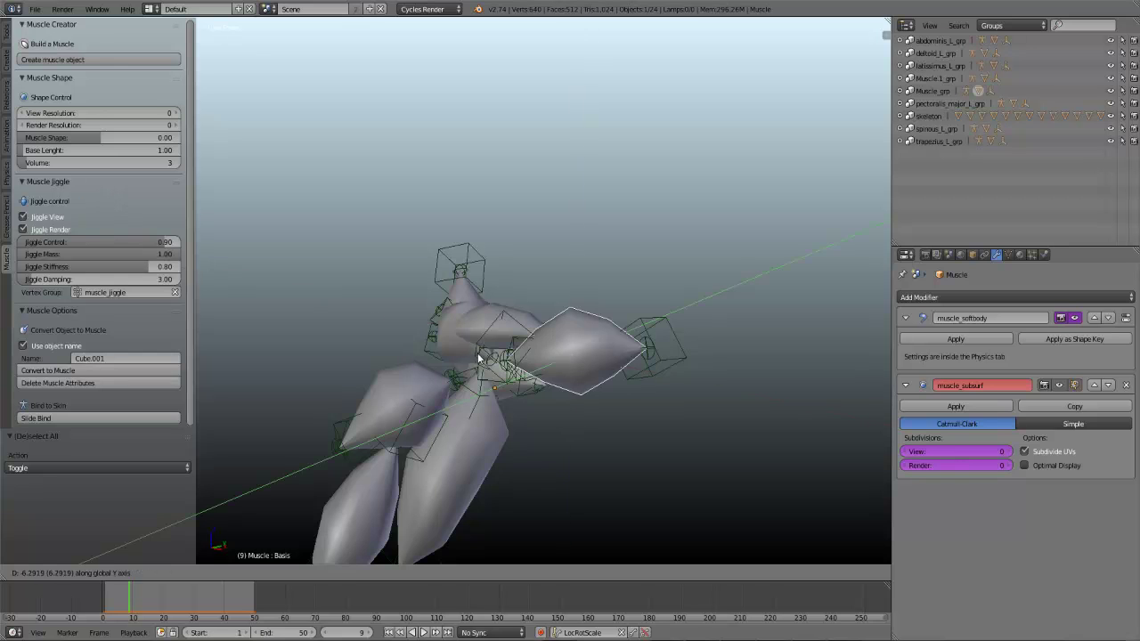
click(308, 247)
key(ctrl+z)
Step: Deselect all objects and play the animation to watch the muscle objects deform
middle_drag(319, 245, 500, 333)
key(a)
key(alt+a)
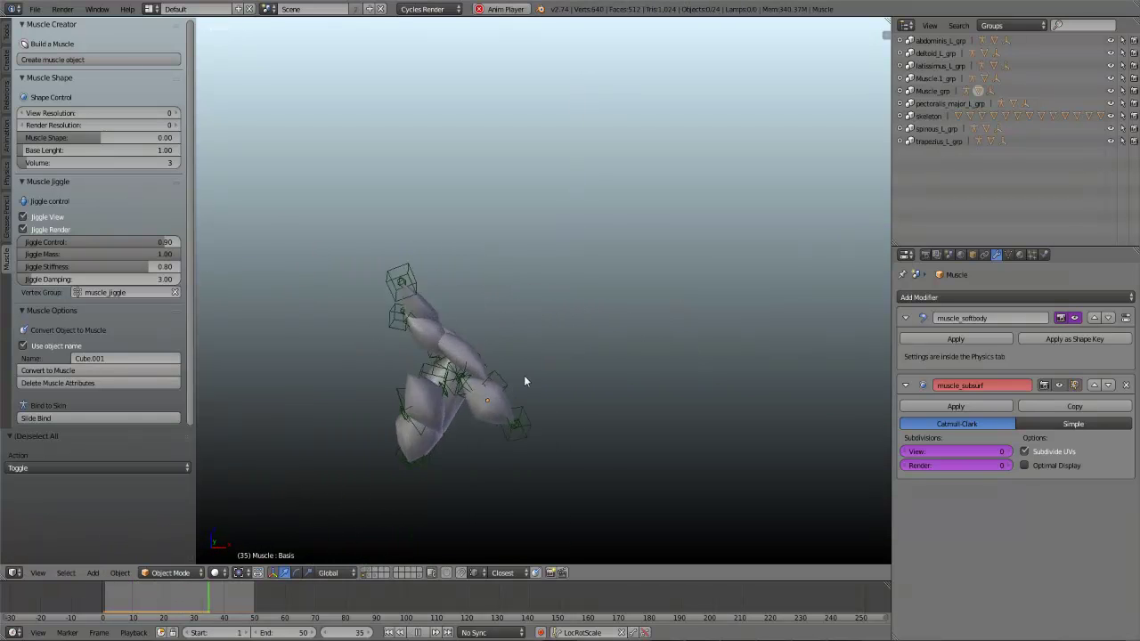
middle_drag(540, 312, 367, 307)
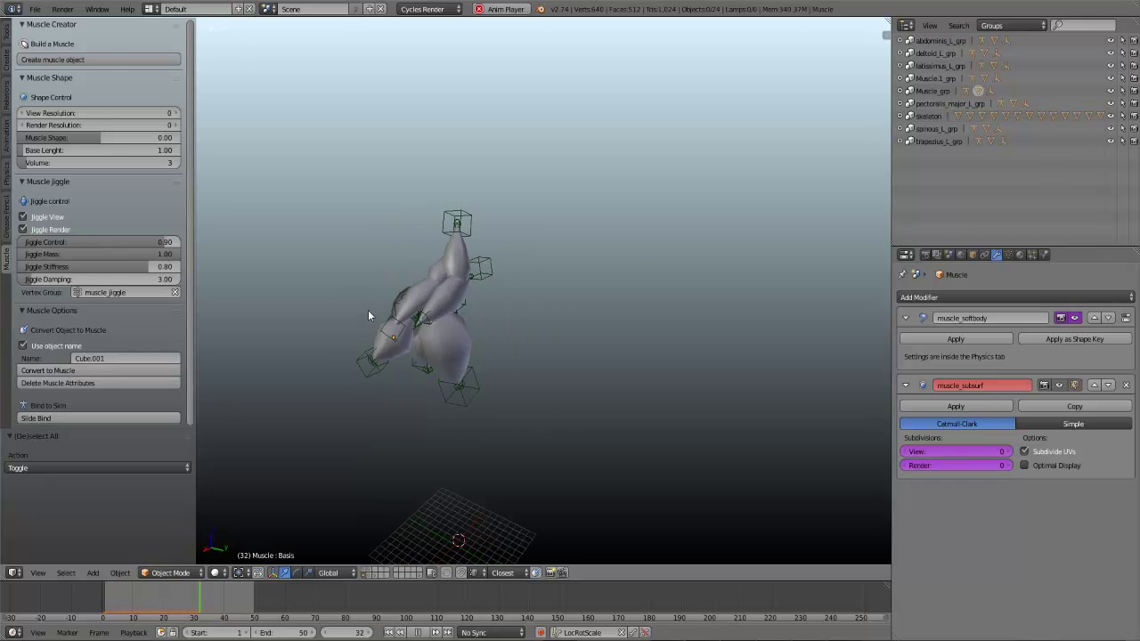
key(alt+a)
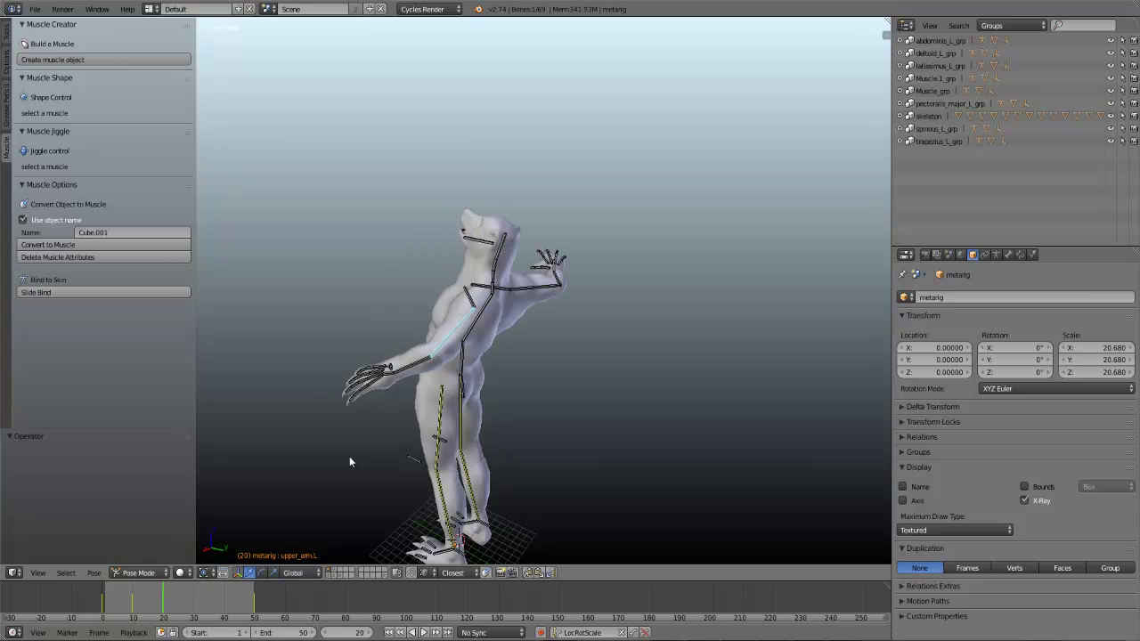
Step: Play the animation on the body layer with no bones selected to watch the skin follow the muscles
key(alt+a)
key(a)
key(a)
key(a)
middle_drag(347, 421, 366, 355)
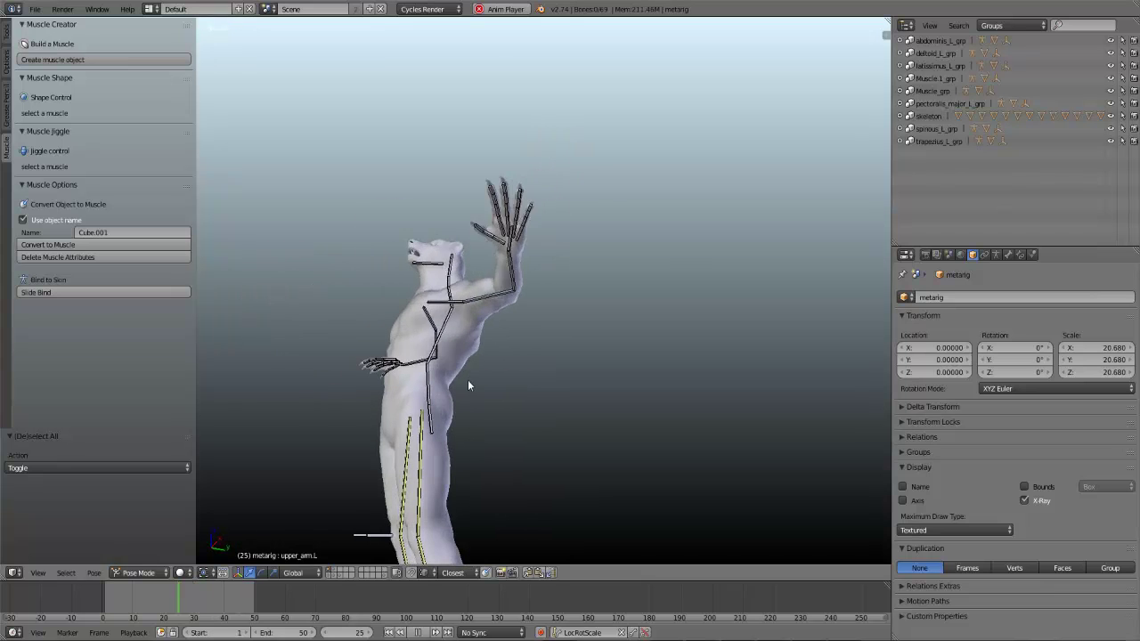
key(alt+a)
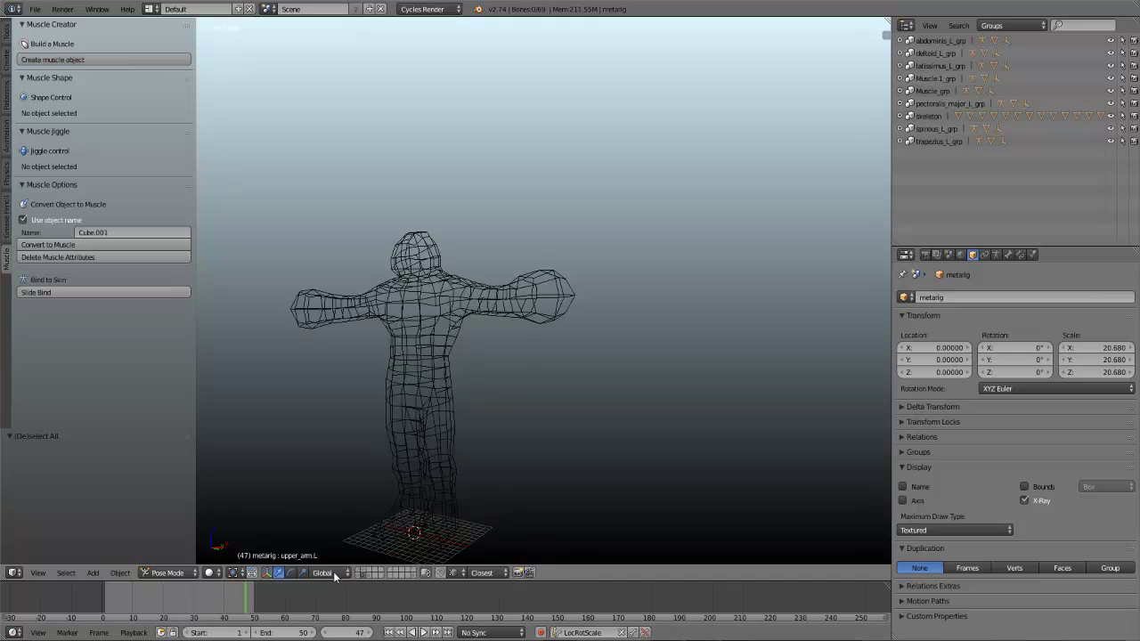
Step: Examine the wireframe deform cage and the posed body from the front and side
scroll(436, 383, up, 5)
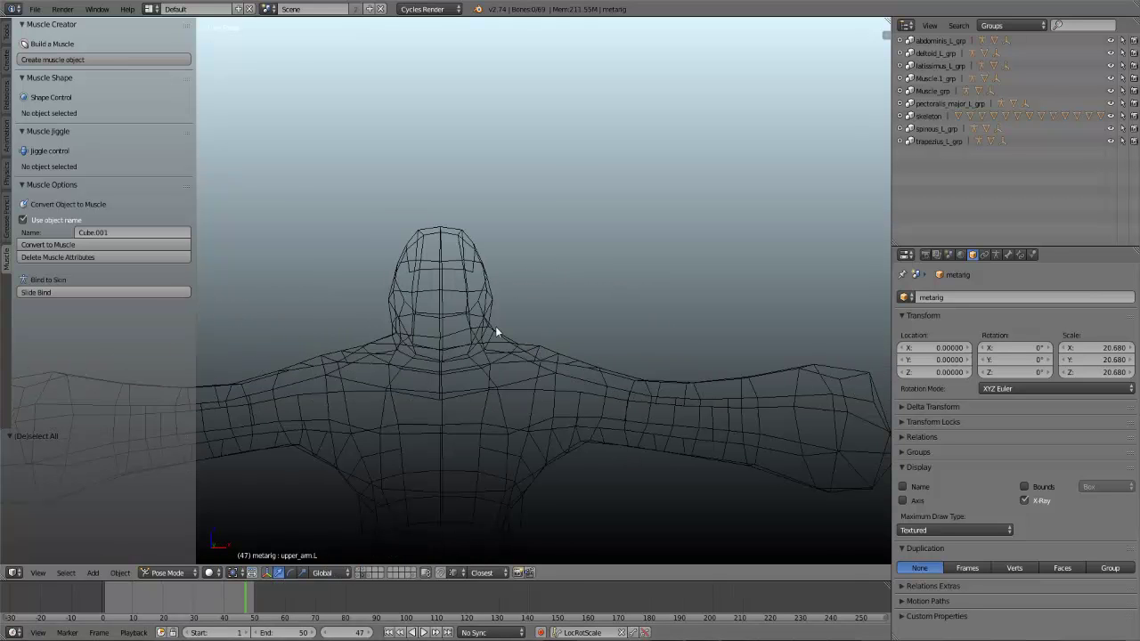
scroll(490, 323, down, 3)
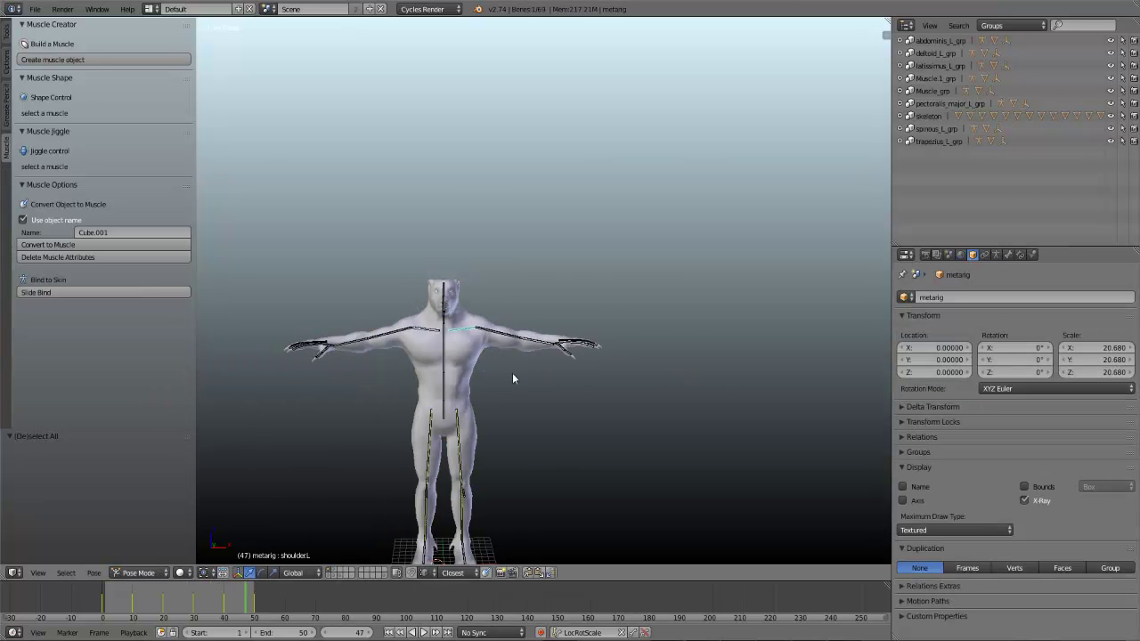
scroll(534, 374, up, 4)
middle_drag(570, 378, 523, 399)
scroll(534, 356, down, 2)
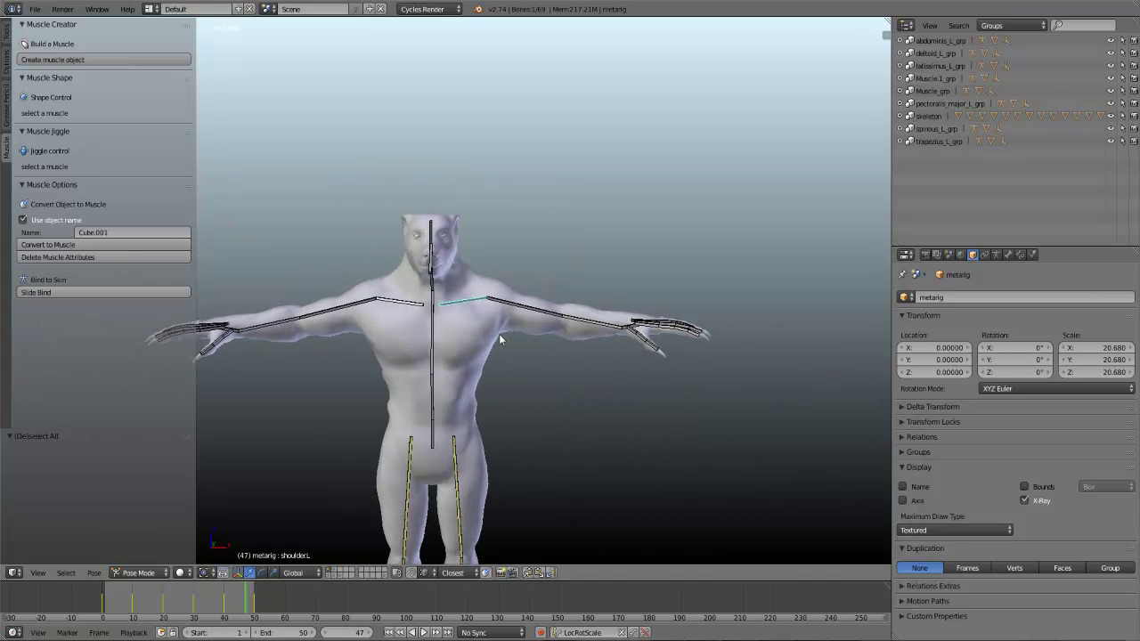
middle_drag(554, 230, 380, 336)
scroll(400, 338, down, 2)
shift+middle_drag(460, 428, 460, 381)
scroll(460, 381, down, 2)
middle_drag(357, 419, 453, 458)
Step: Try rotating the palm and index finger bones of the left hand to test its deformation
shift+middle_drag(478, 504, 509, 412)
scroll(500, 316, up, 3)
middle_drag(500, 316, 566, 435)
scroll(565, 435, up, 4)
middle_drag(451, 407, 486, 425)
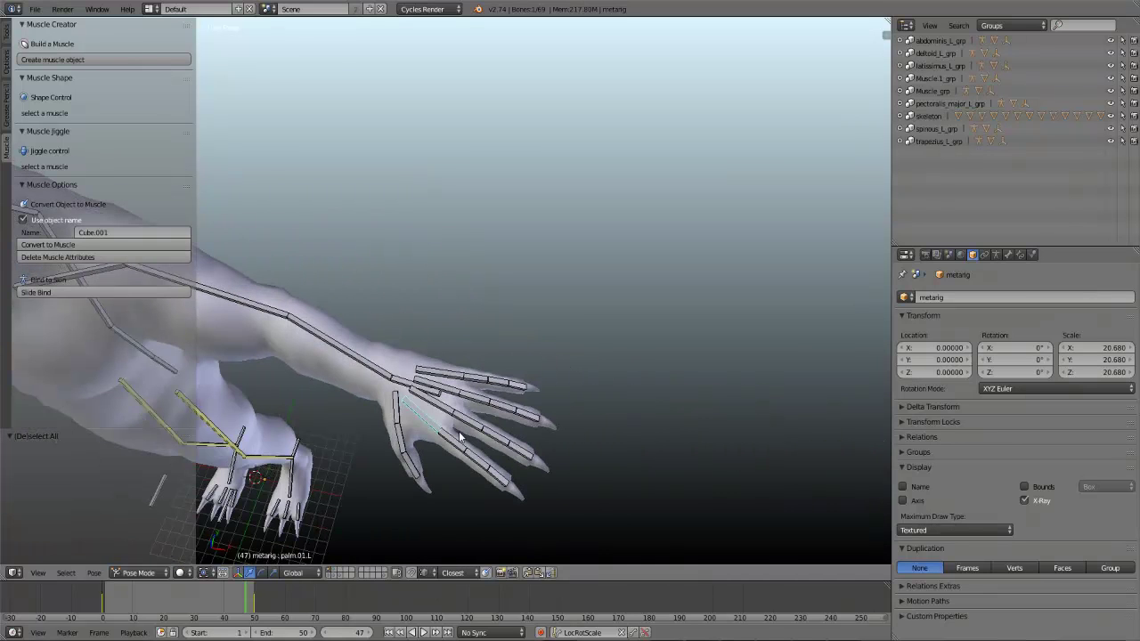
key(r)
right_click(565, 453)
key(r)
key(r)
click(471, 457)
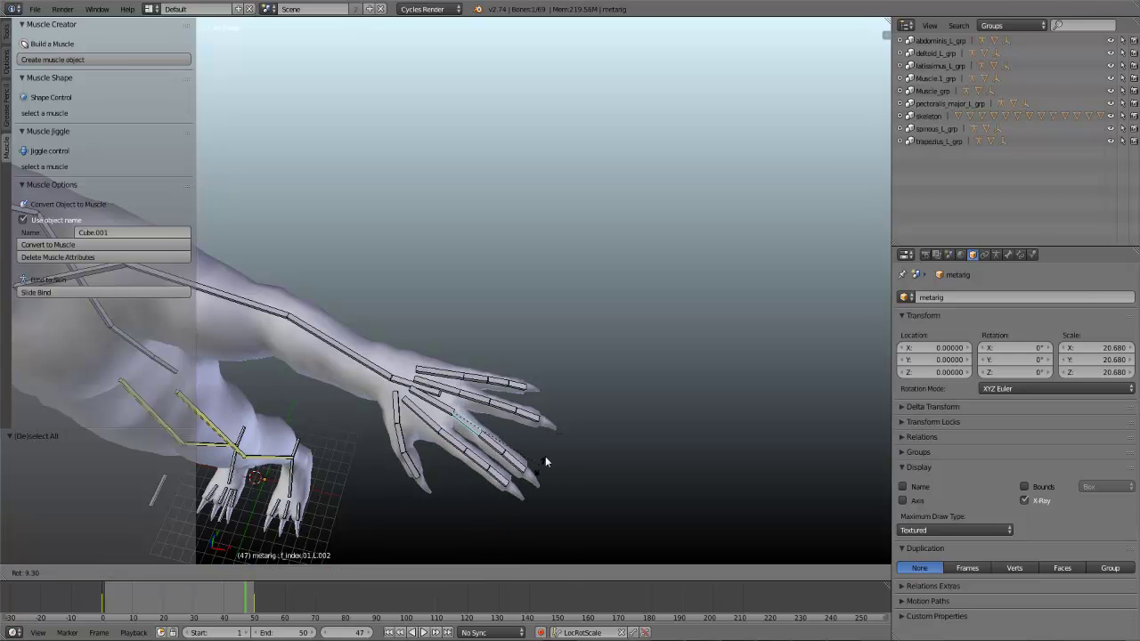
right_click(480, 401)
key(a)
Step: Try moving bones in the lower part of the rig to test the deformation there, and deselect all bones
middle_drag(527, 396, 460, 393)
scroll(499, 418, down, 3)
shift+middle_drag(523, 480, 410, 458)
scroll(514, 420, up, 5)
right_drag(407, 454, 354, 407)
right_click(355, 408)
key(Escape)
middle_drag(323, 334, 428, 243)
right_drag(430, 215, 453, 222)
right_click(440, 262)
key(a)
Step: Try moving the hips bone, cancel the move, and deselect it
scroll(438, 267, down, 3)
shift+middle_drag(436, 231, 437, 308)
scroll(436, 308, up, 1)
right_drag(431, 305, 413, 351)
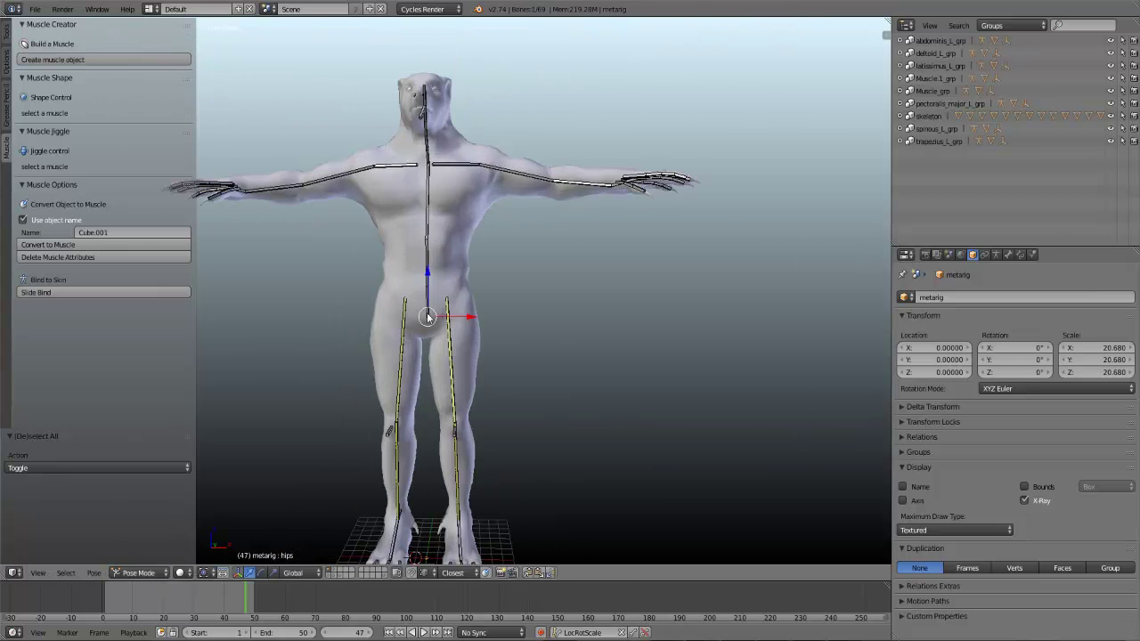
right_click(422, 318)
key(a)
Step: Try rotating the head bone and trackball-rotating the jaw bone to test the face deformation
scroll(440, 333, down, 3)
scroll(440, 333, up, 2)
middle_drag(440, 333, 460, 386)
scroll(492, 406, up, 2)
scroll(456, 355, up, 2)
right_click(453, 338)
key(KP_1)
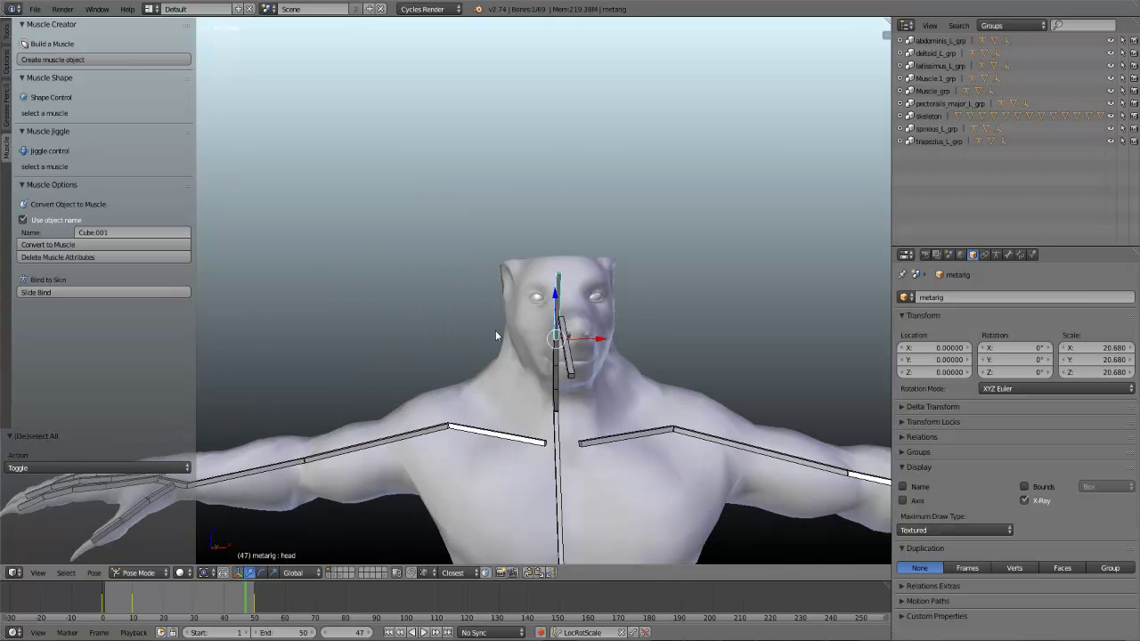
key(r)
right_click(579, 394)
middle_drag(580, 394, 580, 377)
key(r)
key(r)
right_click(571, 313)
key(a)
Step: Examine the muscle objects and the body again, and briefly play the animation on the bearMan mesh
scroll(570, 314, down, 7)
middle_drag(481, 334, 496, 410)
scroll(522, 363, up, 3)
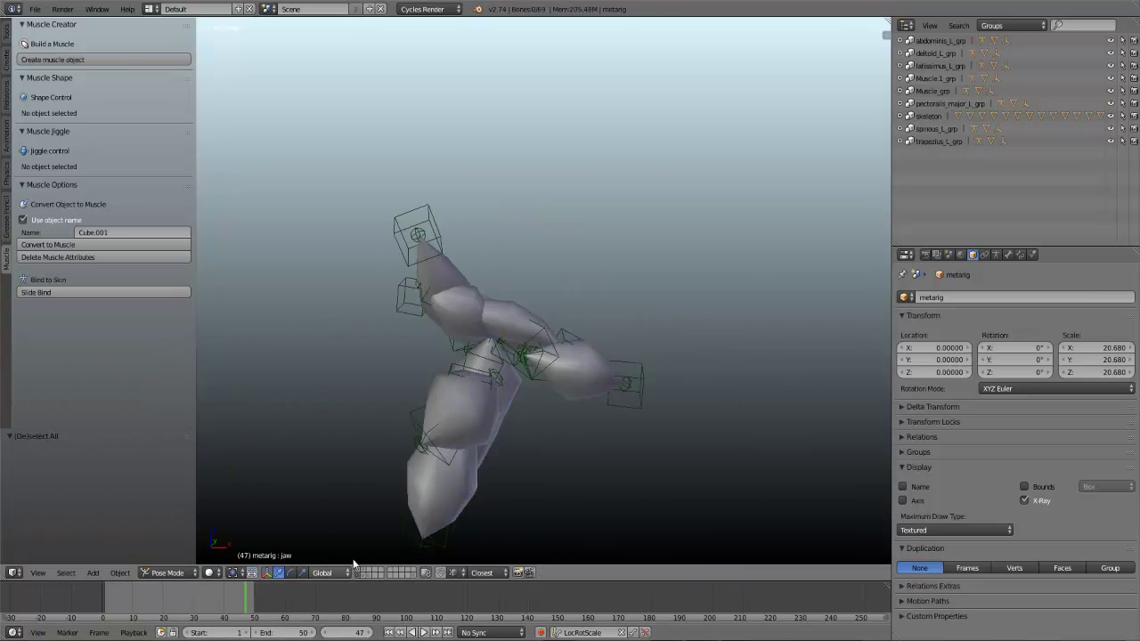
scroll(449, 436, down, 4)
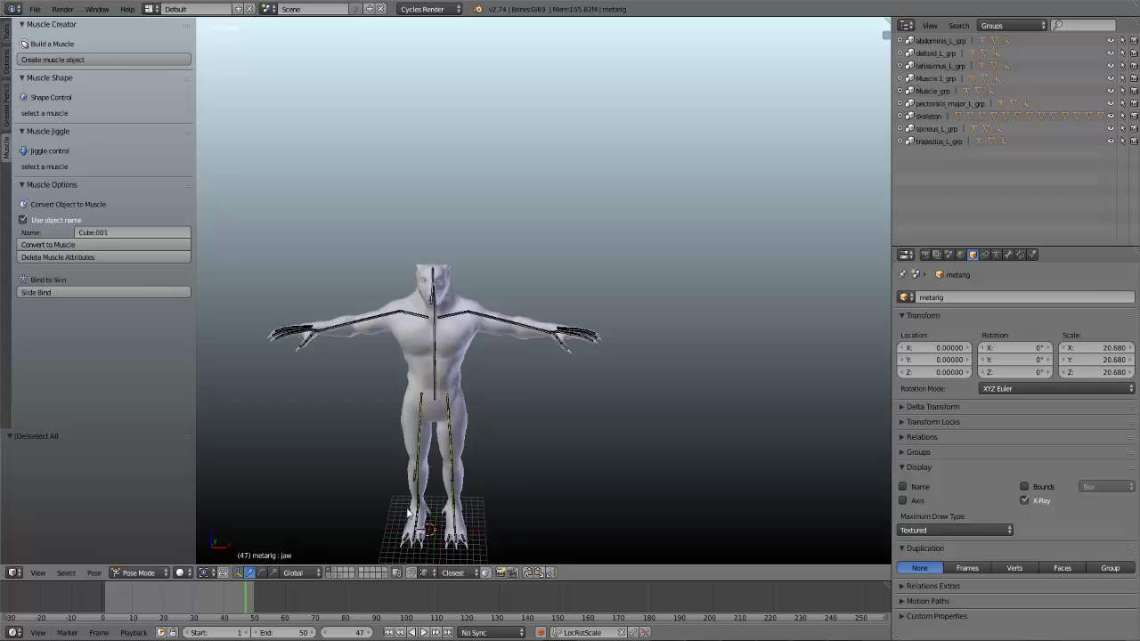
scroll(489, 391, up, 4)
scroll(488, 397, up, 3)
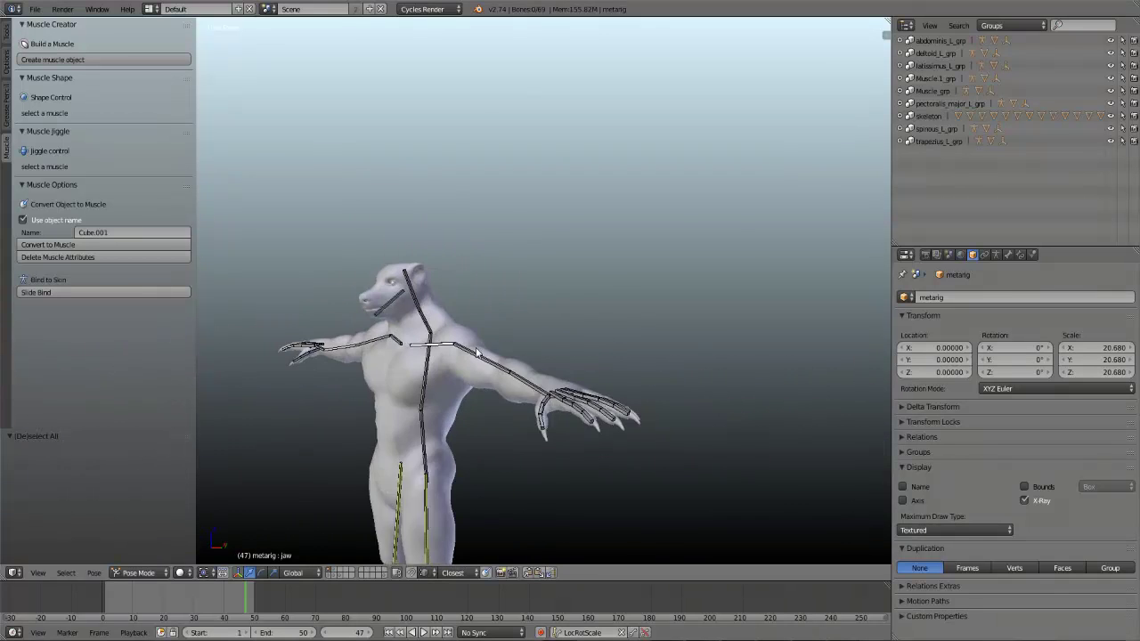
scroll(489, 333, up, 3)
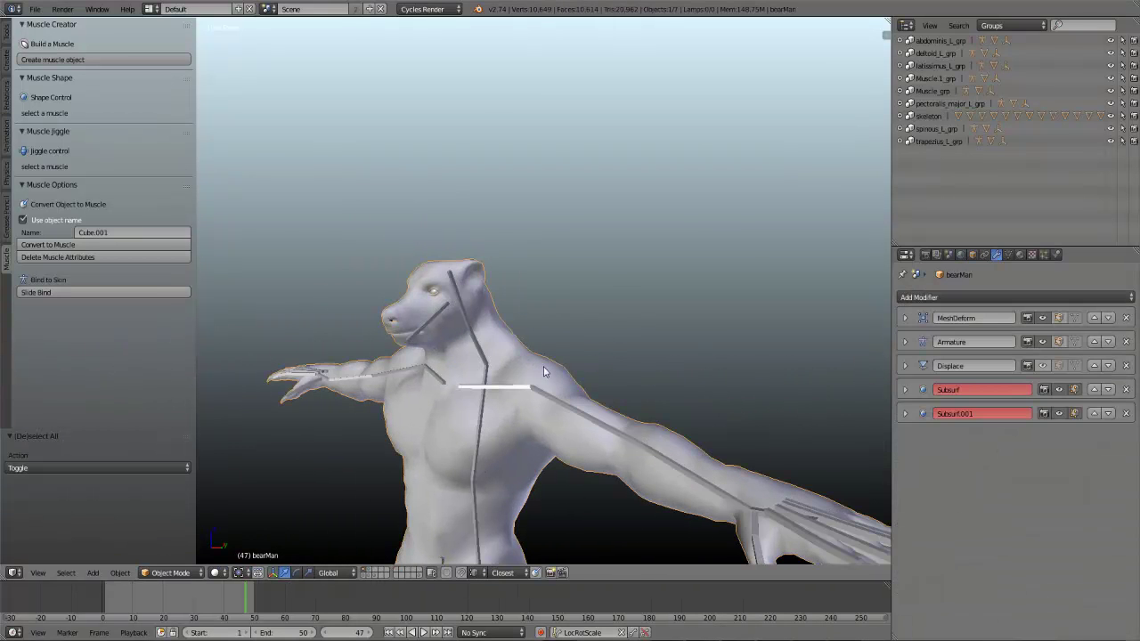
key(alt+a)
key(alt+a)
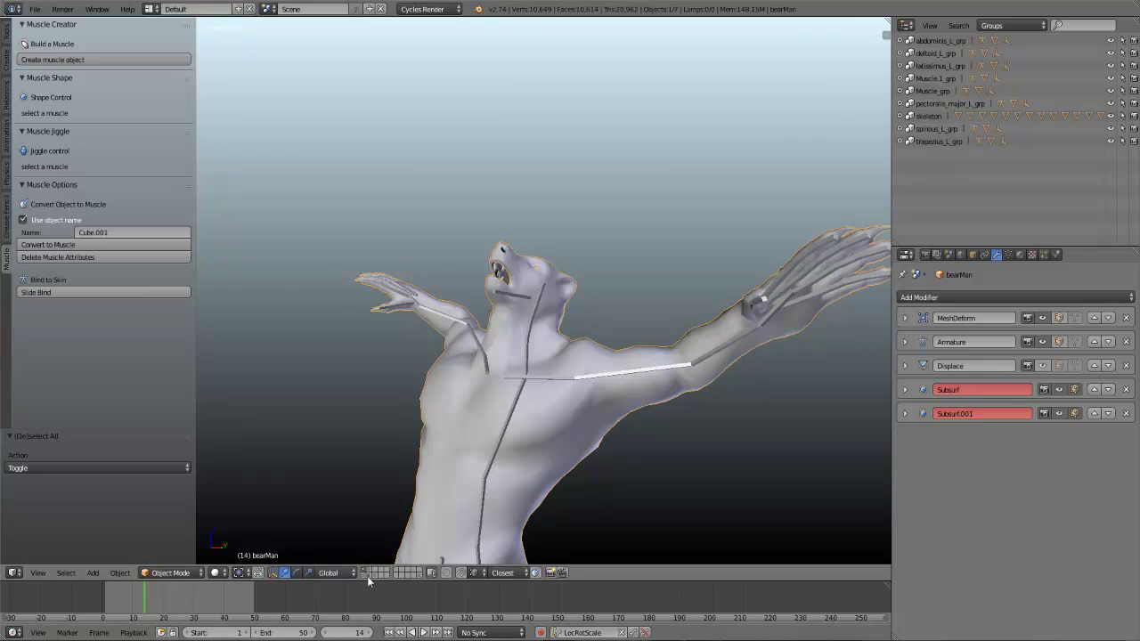
Step: Show the layer with the mesh deform cage and scrub the timeline back to frame 0
click(367, 576)
middle_drag(431, 420, 524, 364)
key(a)
key(a)
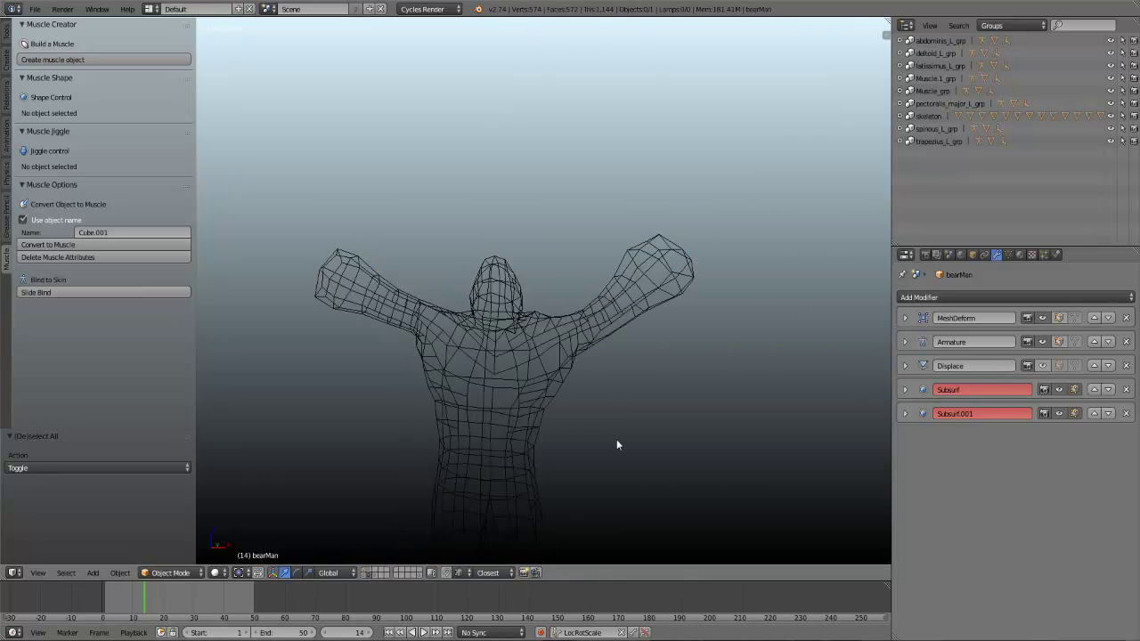
click(103, 596)
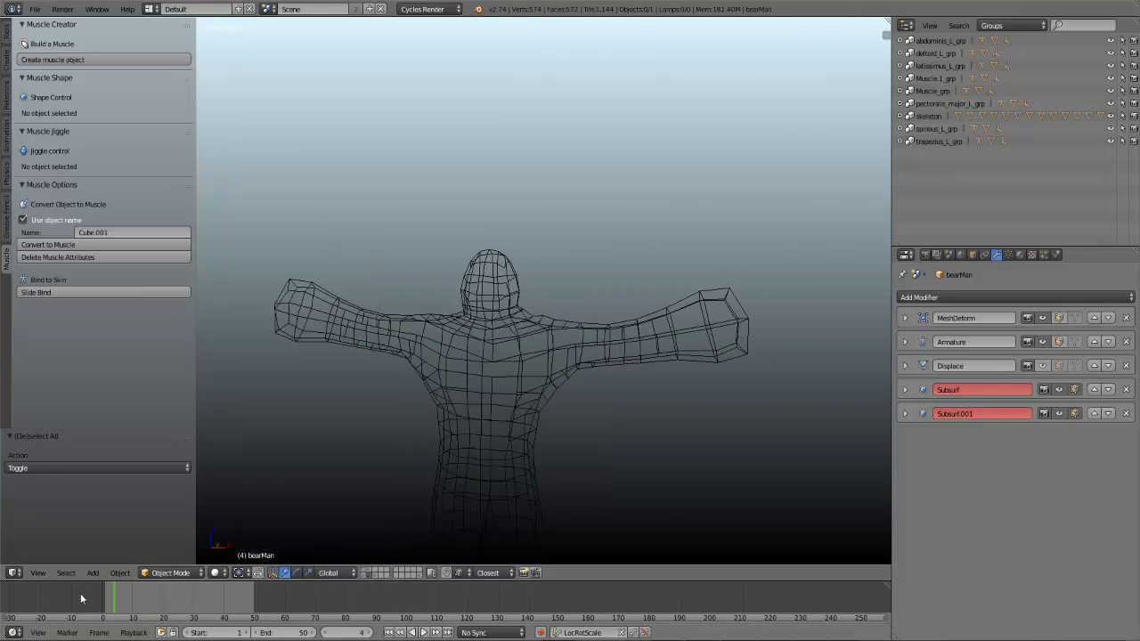
Step: Select the mesh deform cage and set its maximum draw type to Solid
right_click(565, 352)
click(972, 255)
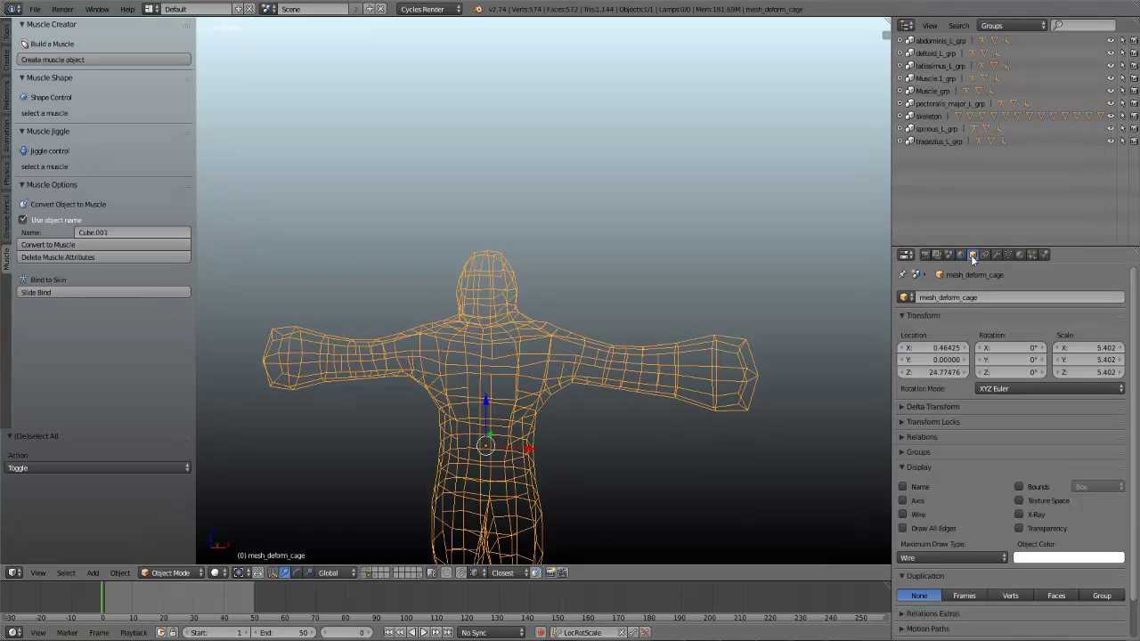
scroll(909, 515, down, 2)
click(919, 514)
click(919, 473)
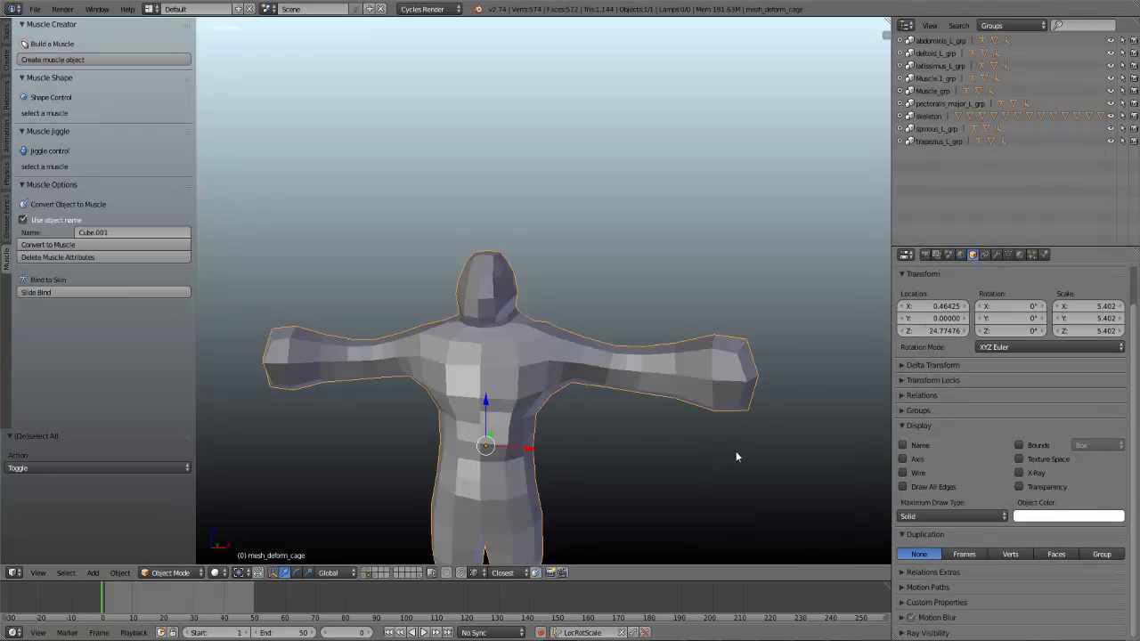
Step: Examine the mesh deform cage up close from several angles
scroll(546, 374, up, 5)
middle_drag(541, 368, 451, 389)
right_click(450, 389)
middle_drag(458, 330, 376, 580)
Step: Show the body layer, select the bearMan mesh and expand its MeshDeform modifier settings
click(362, 569)
scroll(435, 514, down, 3)
middle_drag(507, 440, 556, 392)
scroll(556, 392, up, 2)
right_click(494, 337)
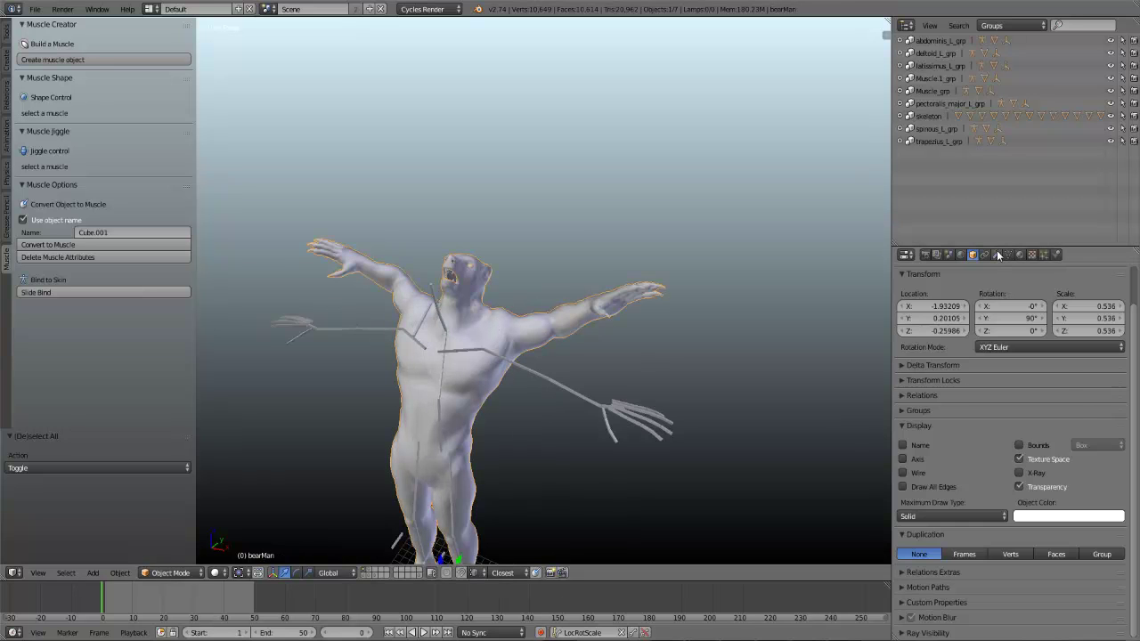
click(995, 256)
click(905, 318)
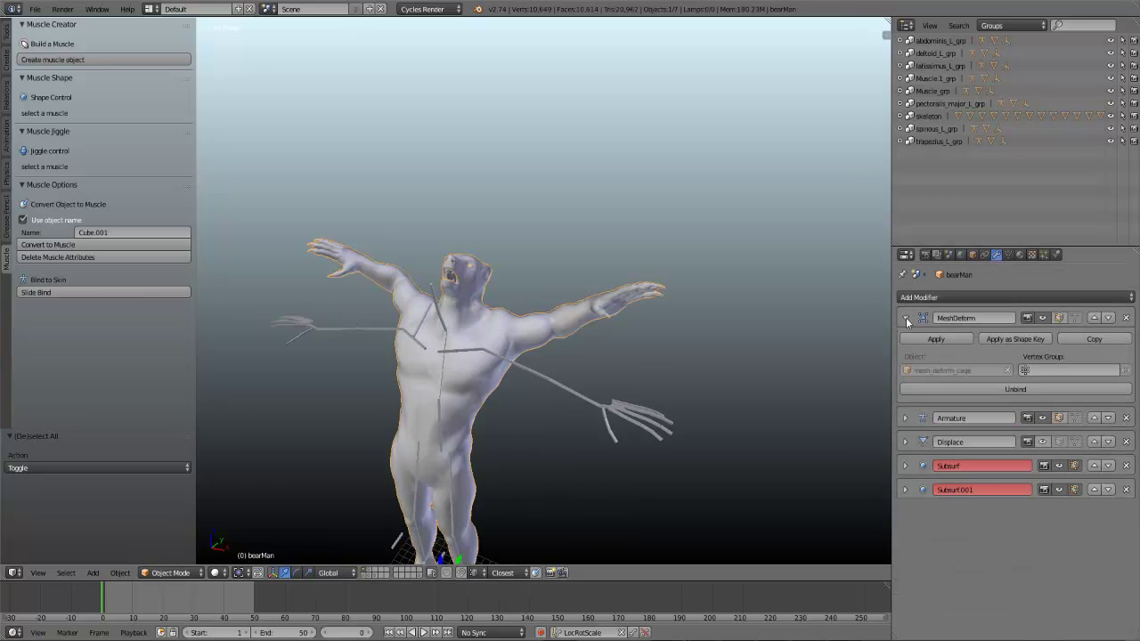
Step: Examine the displaced body and armature from the front and deselect all objects
middle_drag(525, 389, 534, 420)
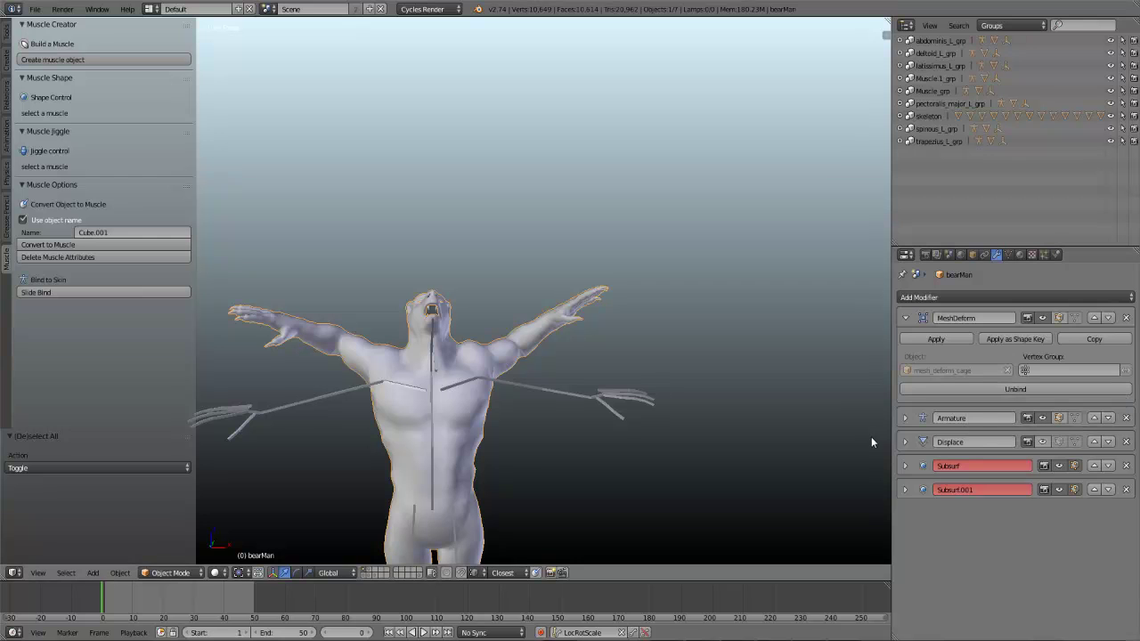
shift+middle_drag(311, 502, 322, 511)
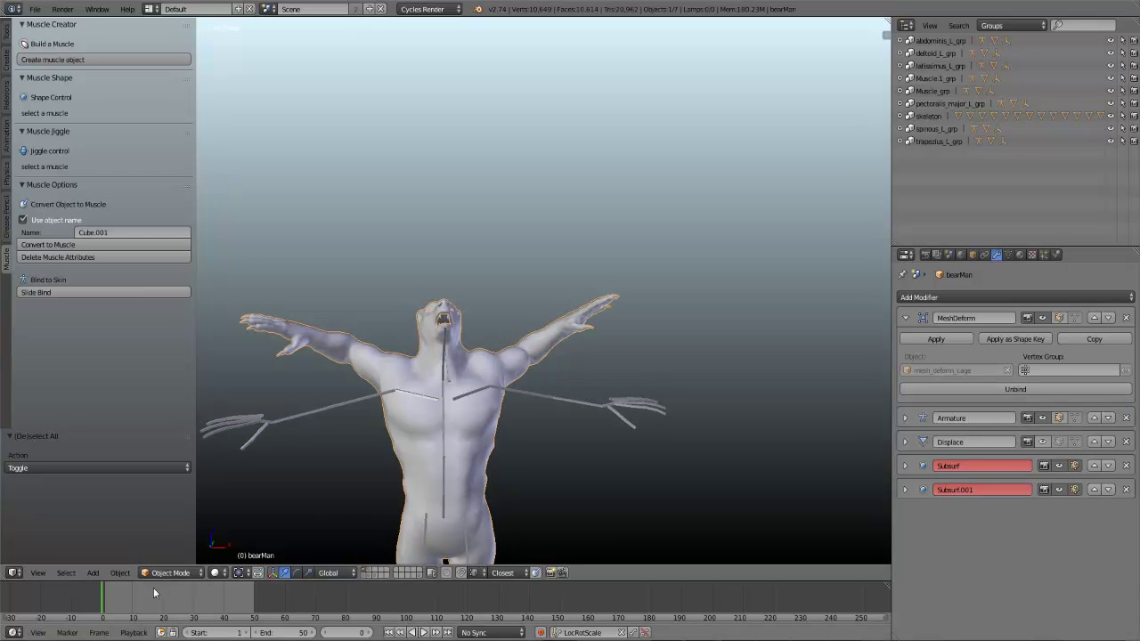
middle_drag(495, 450, 539, 443)
scroll(542, 445, up, 3)
key(a)
key(a)
key(a)
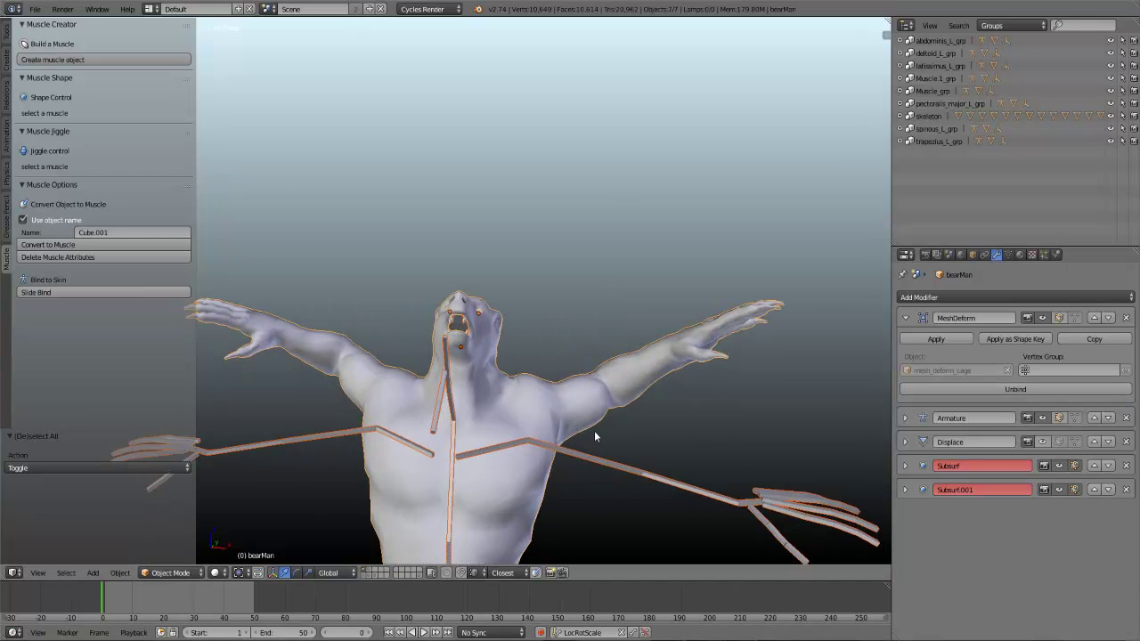
Step: Add a second Mesh Deform modifier to the bearMan mesh and remove it again
click(968, 296)
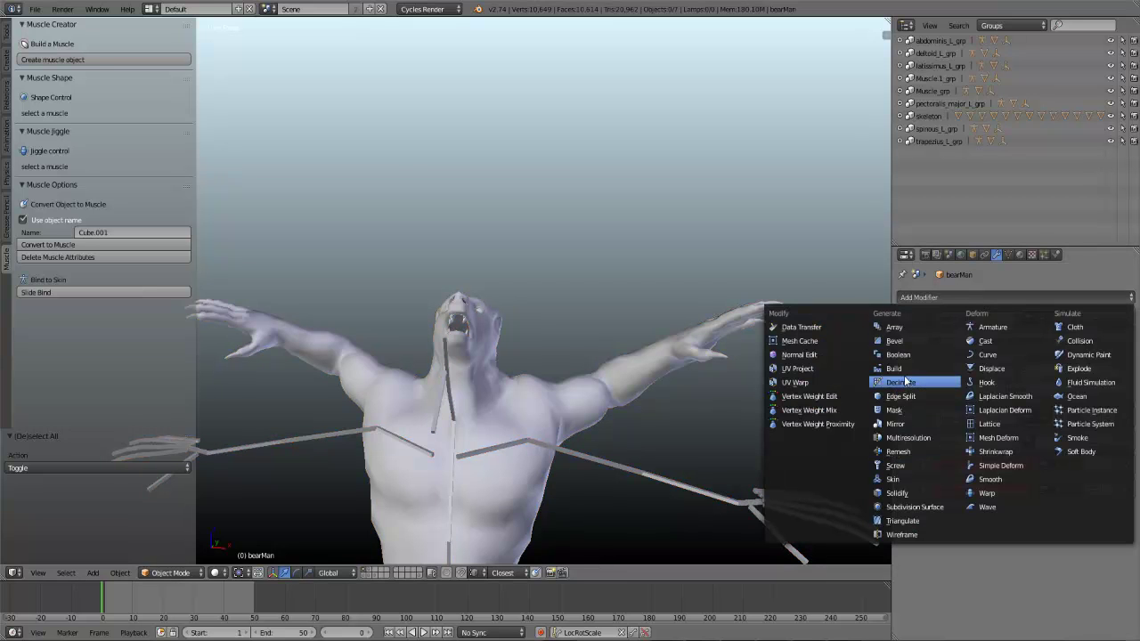
click(983, 438)
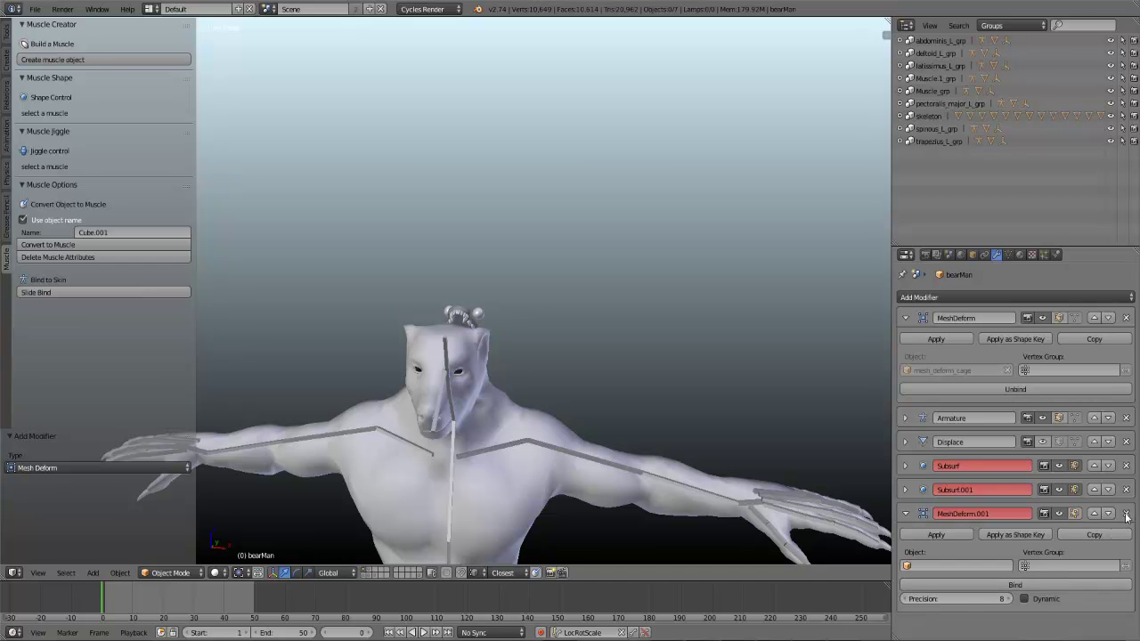
click(1125, 514)
Step: Expand the Armature modifier settings of the bearMan mesh and bring the whole figure into view
click(905, 418)
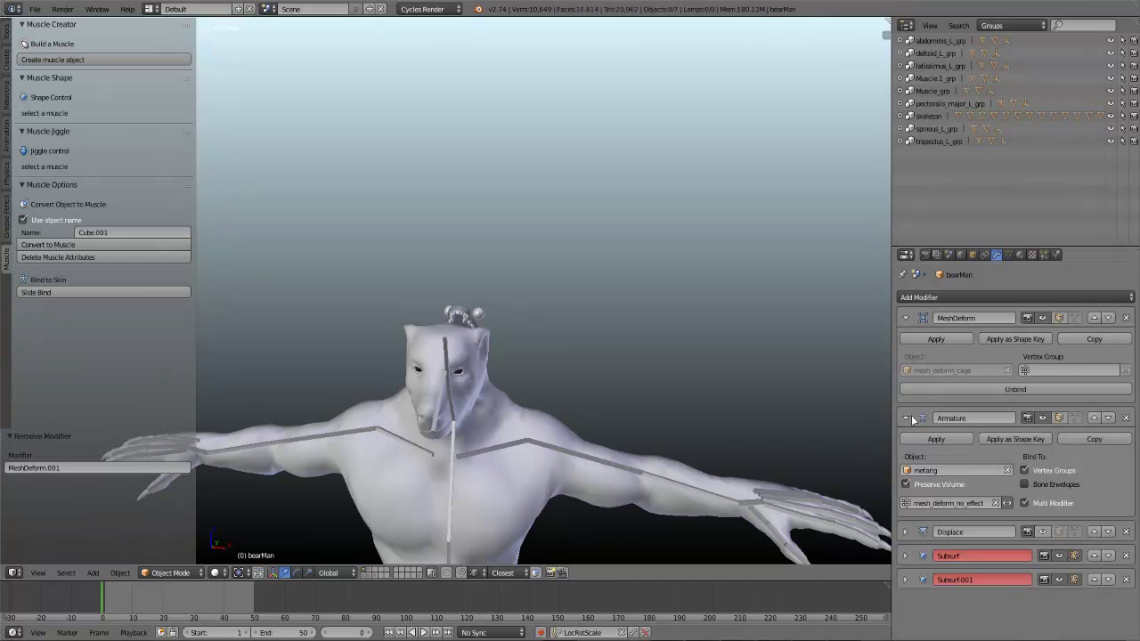
scroll(612, 463, down, 3)
middle_drag(612, 459, 508, 520)
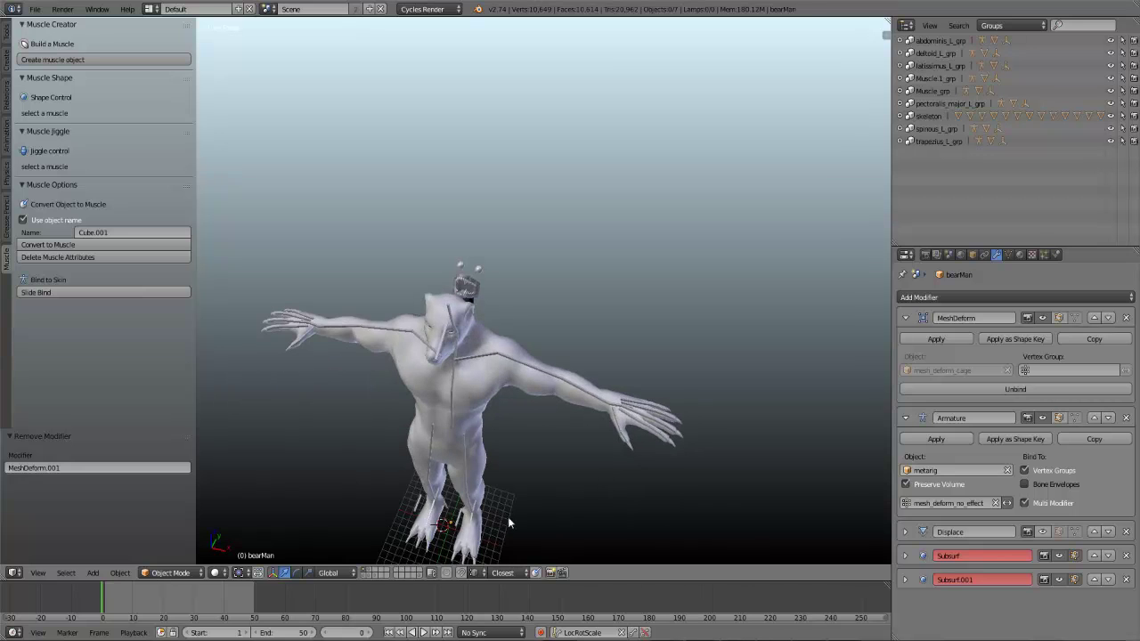
Step: Show the mesh deform cage layer, select the cage and examine it from several angles
click(368, 576)
middle_drag(549, 430, 522, 297)
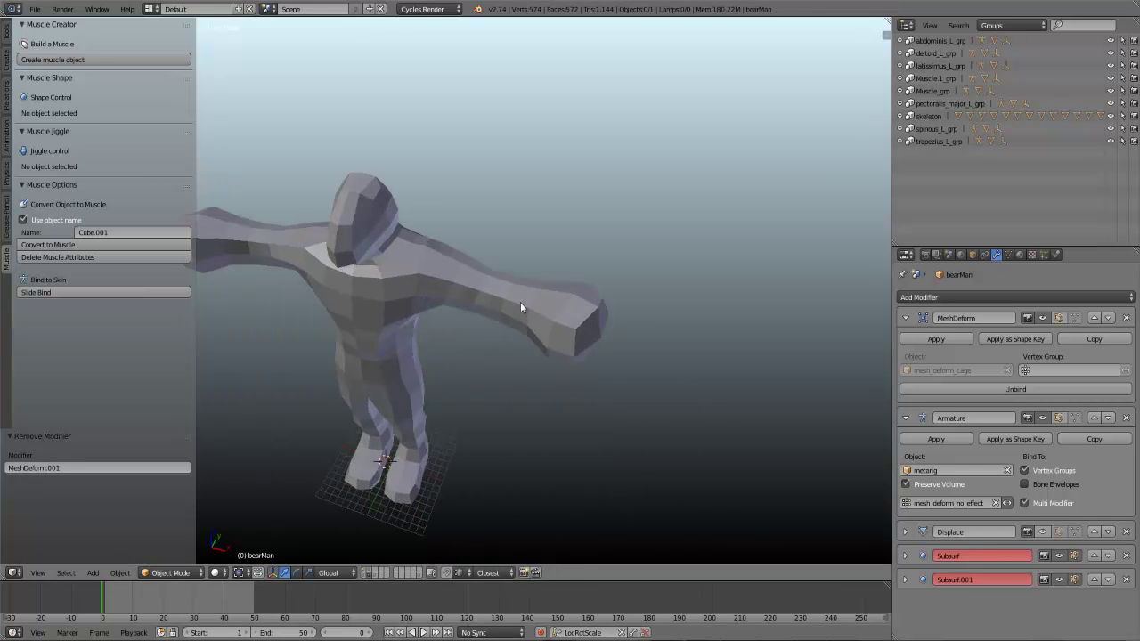
right_click(522, 299)
middle_drag(616, 336, 540, 444)
scroll(539, 444, up, 3)
middle_drag(540, 306, 315, 242)
Step: Show the body layer again, select the armature's jaw bone and keep the timeline at frame 0
click(365, 569)
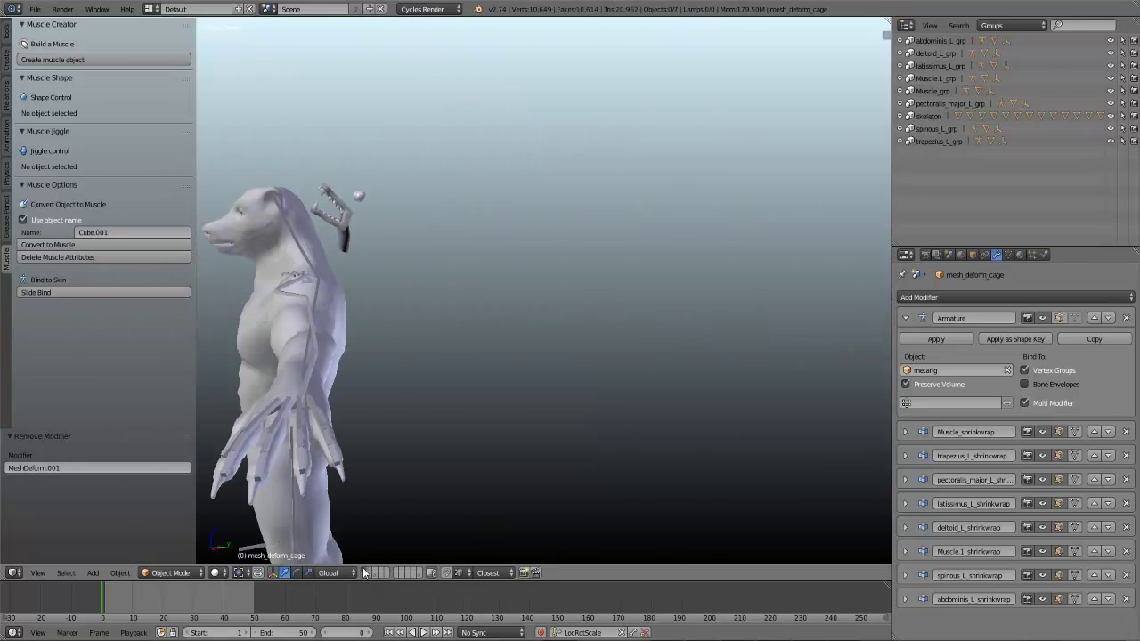
middle_drag(294, 283, 451, 294)
scroll(451, 295, up, 2)
right_click(382, 236)
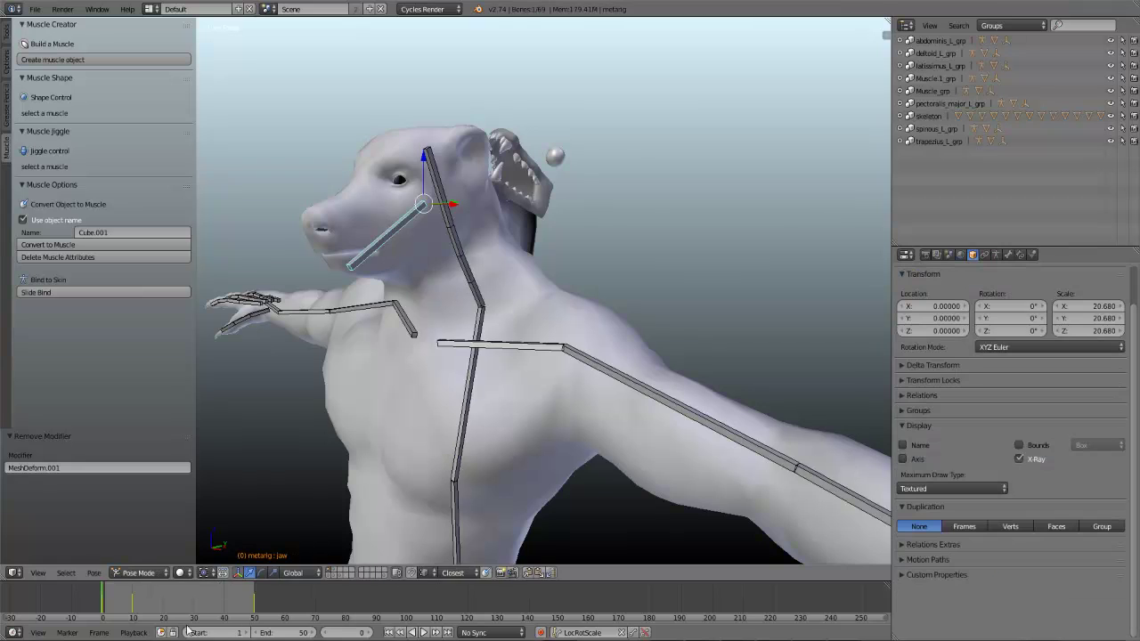
drag(106, 602, 89, 595)
Step: Try rotating and trackball-rotating the jaw bone to test the face deformation
middle_drag(392, 259, 475, 272)
scroll(500, 282, up, 3)
key(r)
right_click(374, 283)
key(KP_Decimal)
scroll(559, 265, down, 5)
middle_drag(558, 267, 598, 295)
key(r)
key(r)
right_click(499, 365)
Step: Show the mesh deform cage layer, select the cage and check its Muscle_shrinkwrap modifier
scroll(659, 391, down, 4)
middle_drag(498, 365, 570, 400)
shift+middle_drag(655, 451, 498, 362)
click(332, 575)
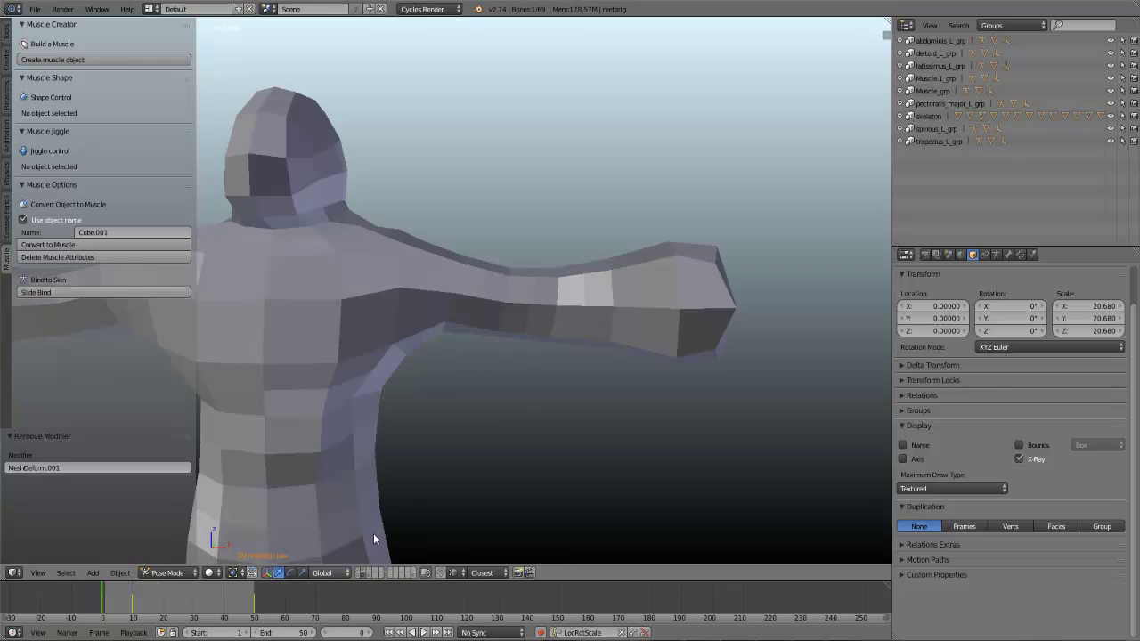
scroll(441, 384, down, 3)
right_click(431, 272)
key(a)
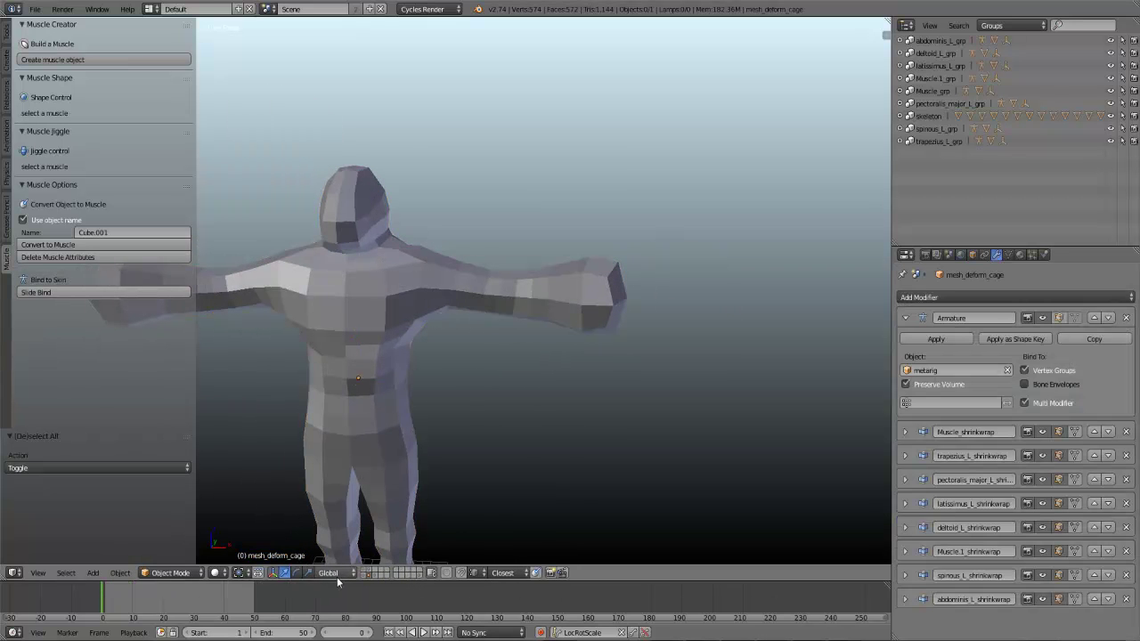
click(904, 433)
click(908, 436)
Step: Show the body layer, select the bearMan mesh and examine its left hand, arm and body
click(364, 570)
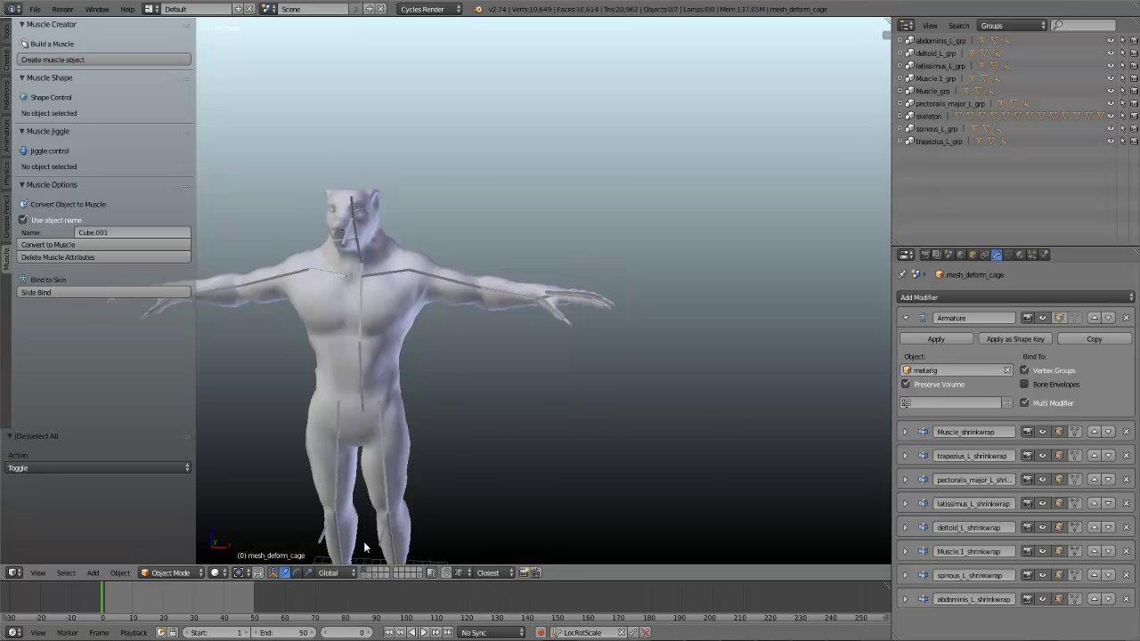
right_click(396, 375)
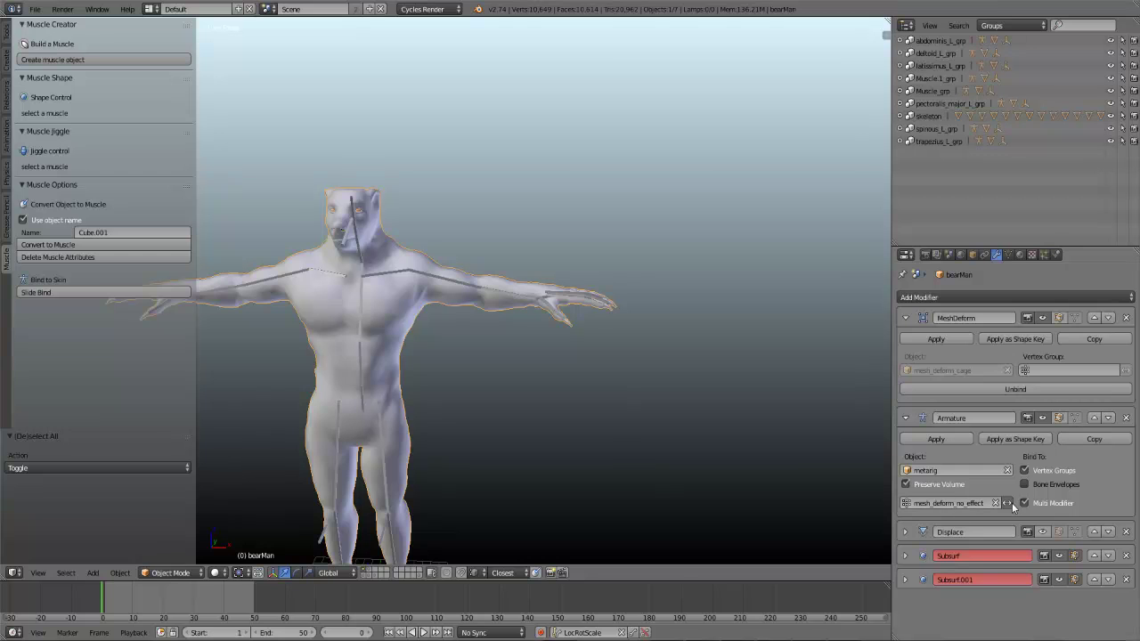
scroll(493, 312, up, 6)
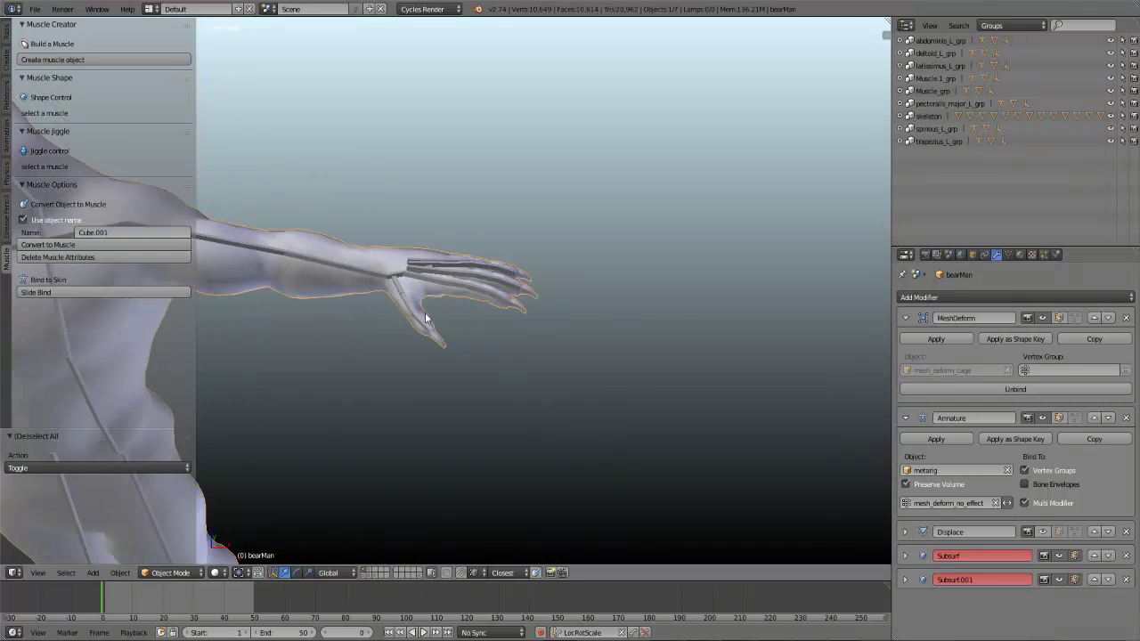
middle_drag(488, 333, 549, 323)
right_click(545, 323)
right_click(464, 332)
scroll(487, 368, down, 3)
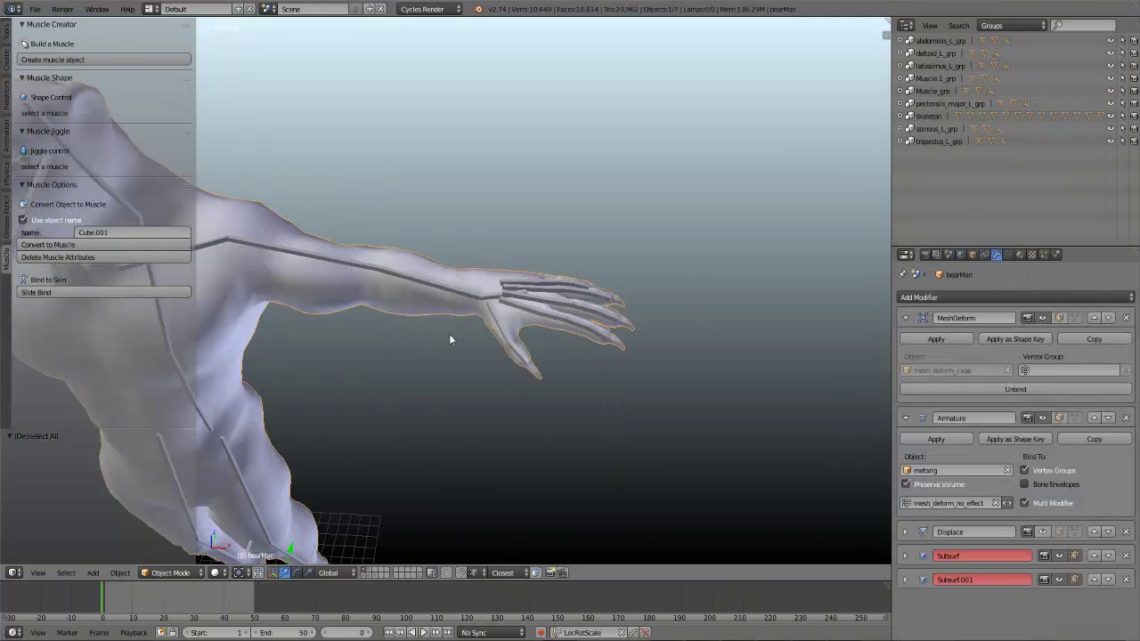
middle_drag(487, 374, 459, 406)
middle_drag(520, 344, 653, 394)
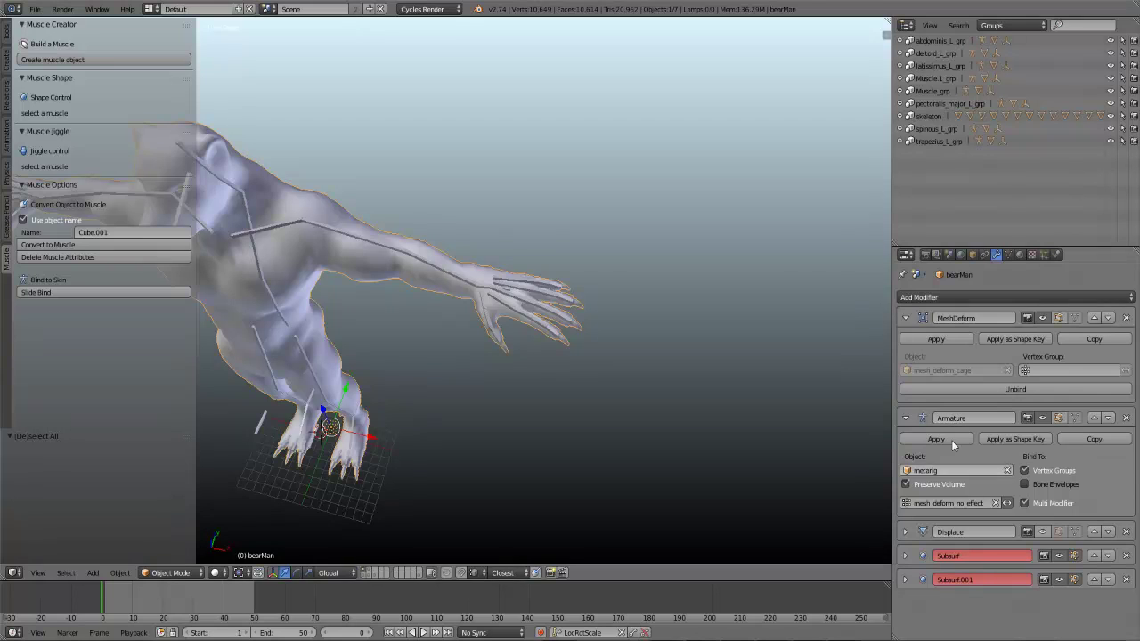
middle_drag(439, 279, 599, 410)
scroll(471, 367, down, 2)
scroll(463, 428, down, 3)
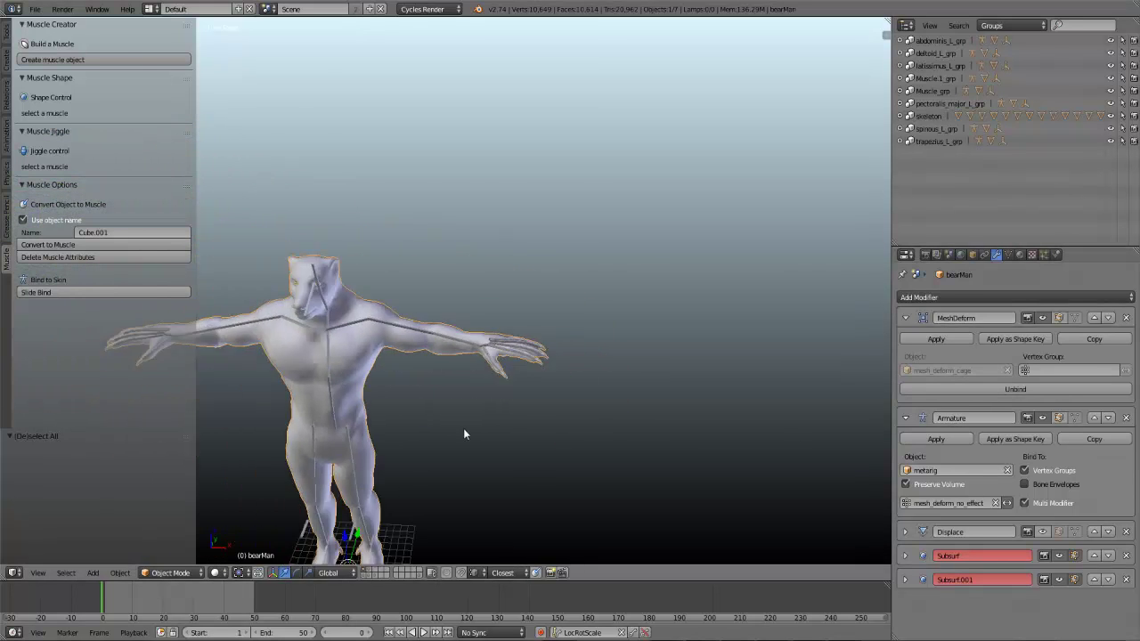
Step: Select the left hand bone in front view and try trackball-rotating it in both directions
middle_drag(463, 427, 410, 402)
scroll(453, 387, up, 5)
right_click(452, 381)
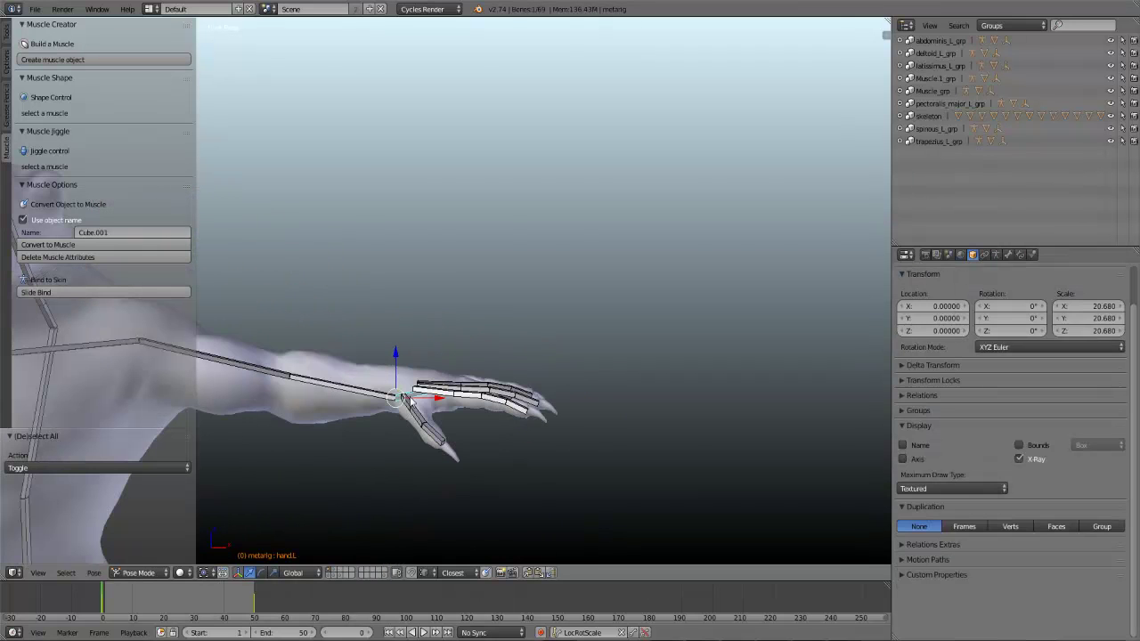
key(KP_1)
scroll(413, 415, up, 5)
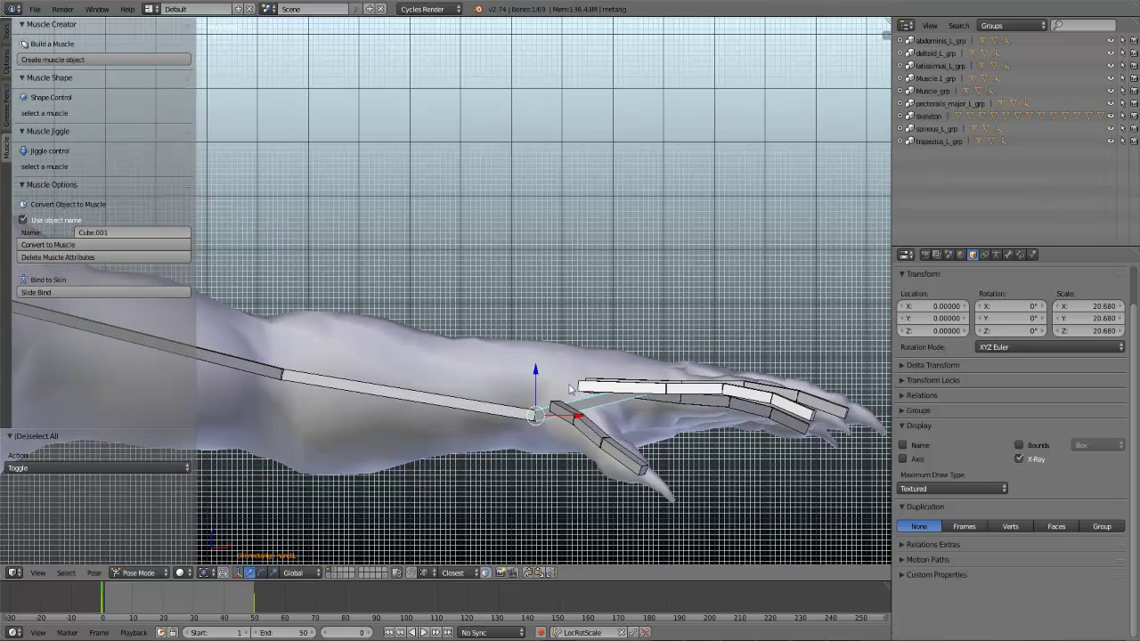
key(r)
key(r)
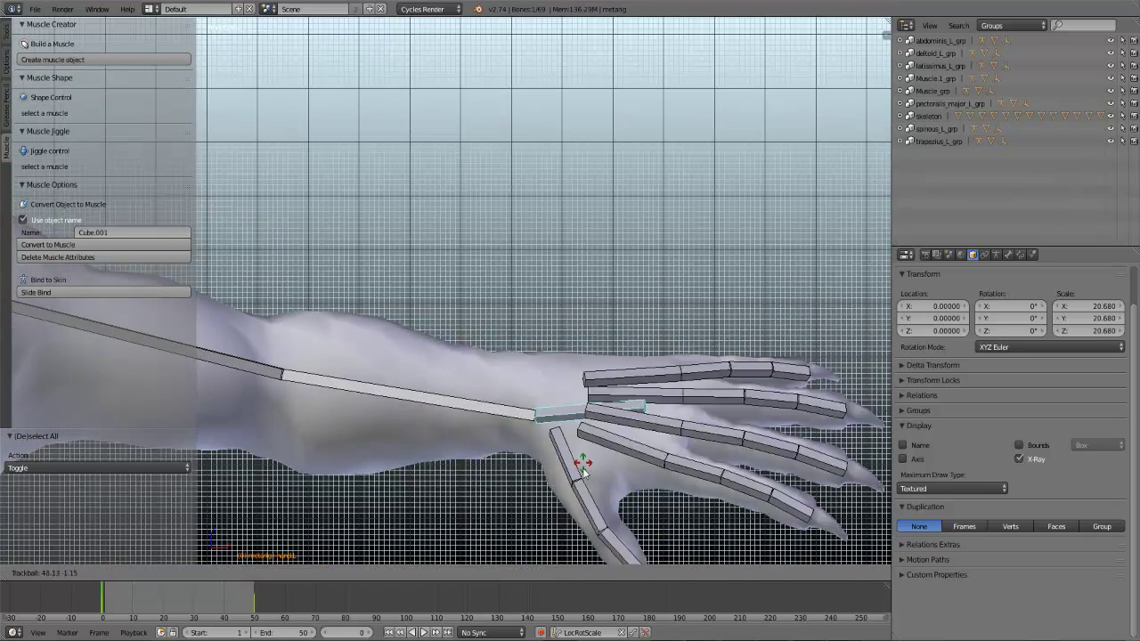
click(603, 387)
key(r)
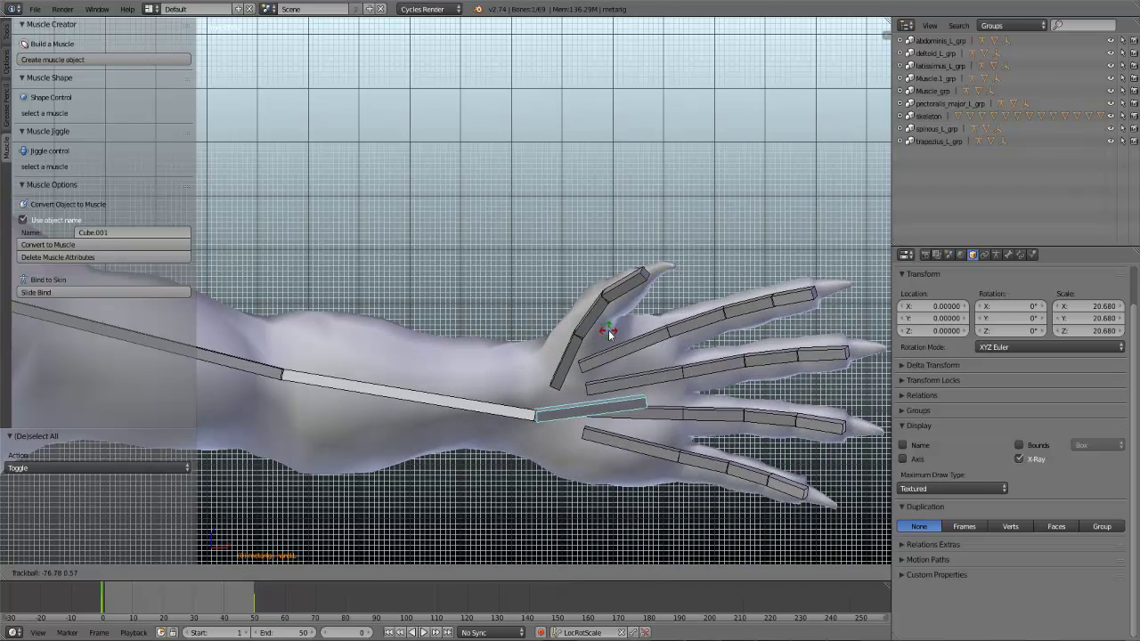
key(Escape)
Step: Clear the vertex group of bearMan's Armature modifier and test a trackball rotation of the left hand bone
scroll(552, 400, down, 2)
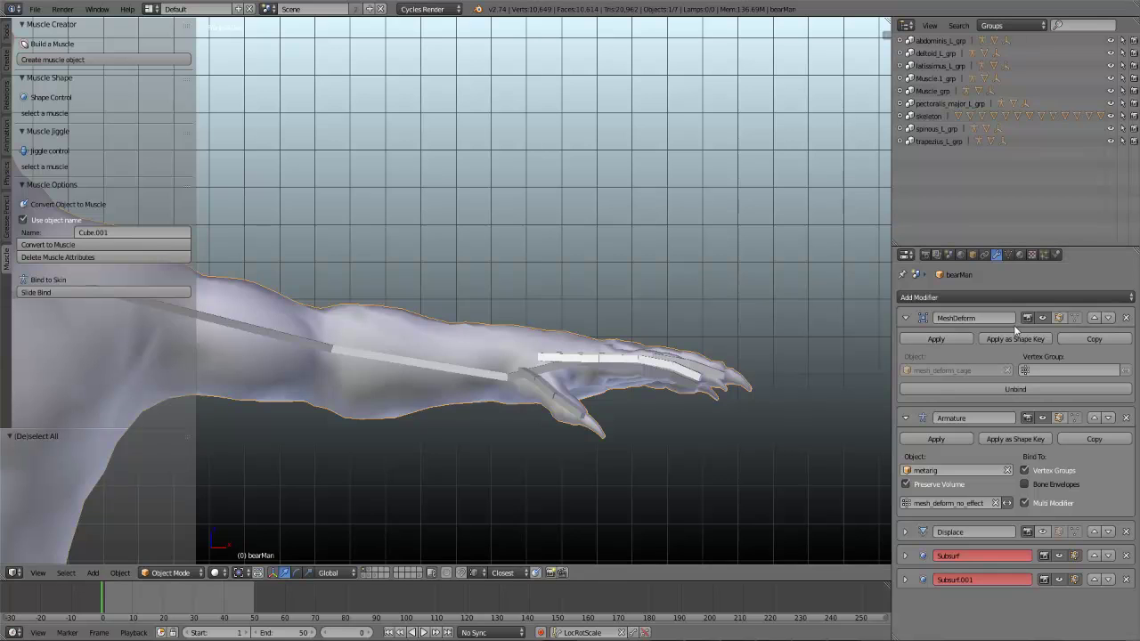
click(995, 503)
right_click(545, 374)
key(r)
key(r)
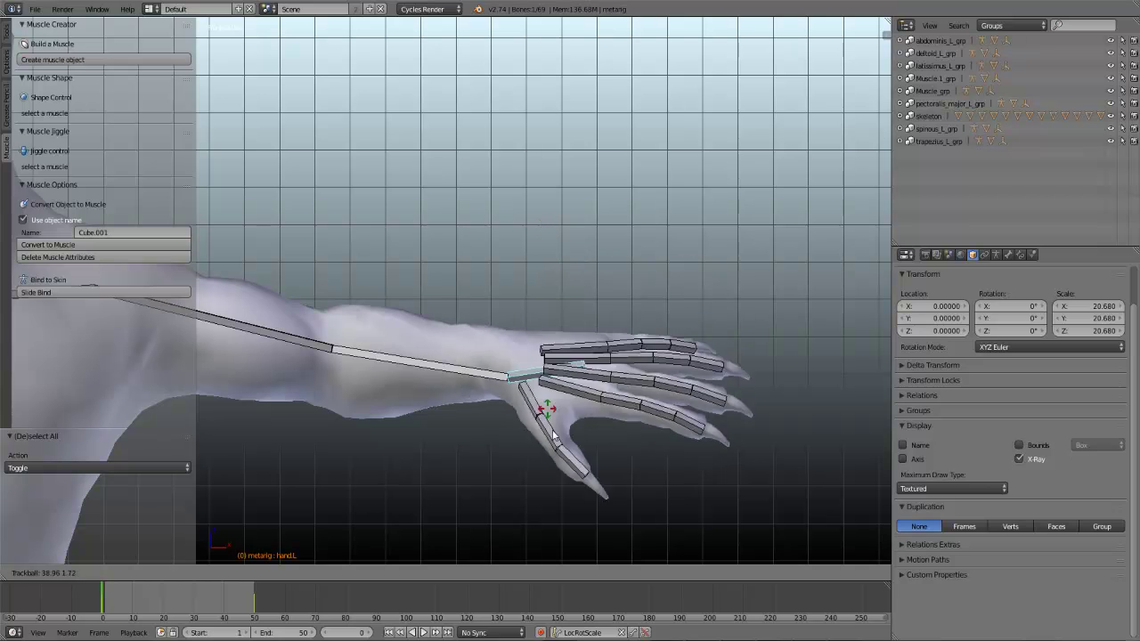
click(558, 440)
Step: Select the bearMan mesh and set its Armature modifier's vertex group to mesh_deform_no_effect
right_click(516, 331)
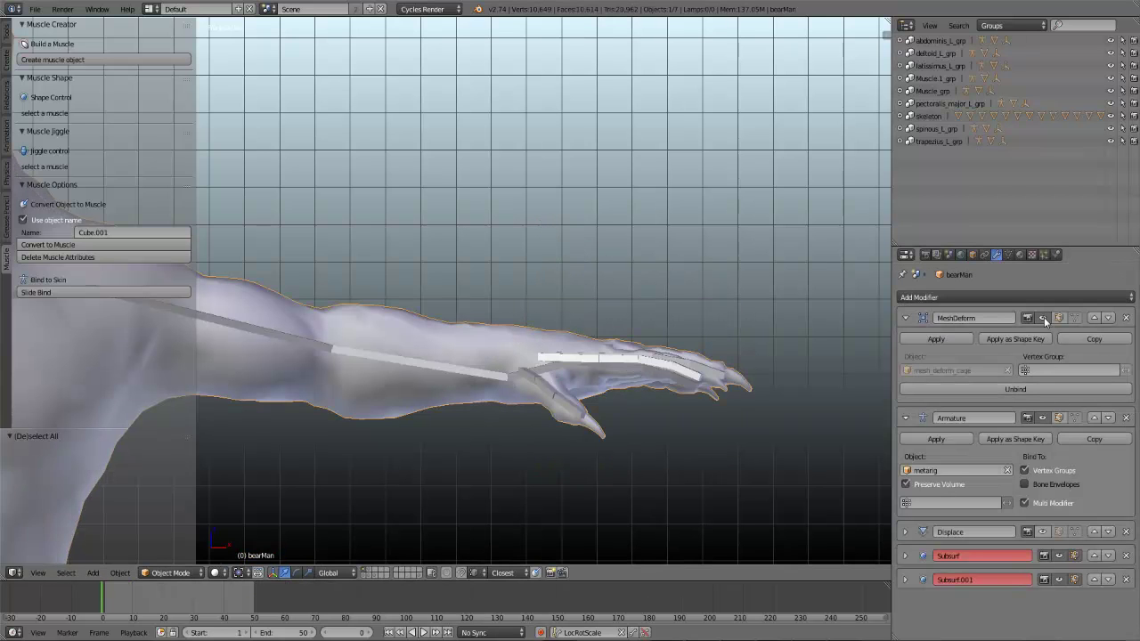
click(938, 503)
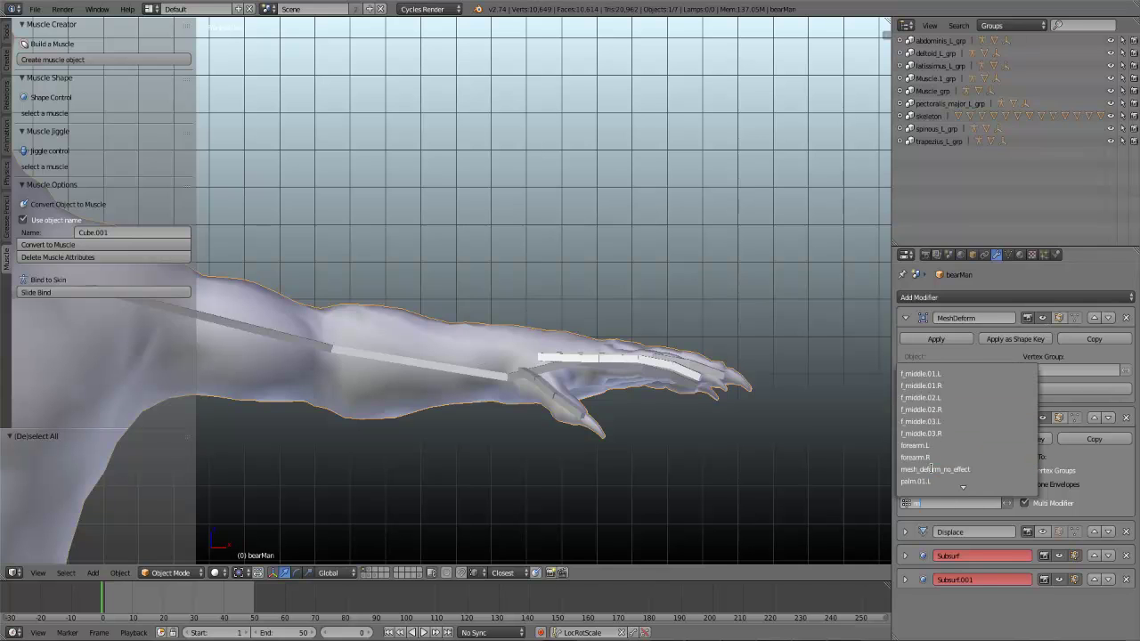
key(Return)
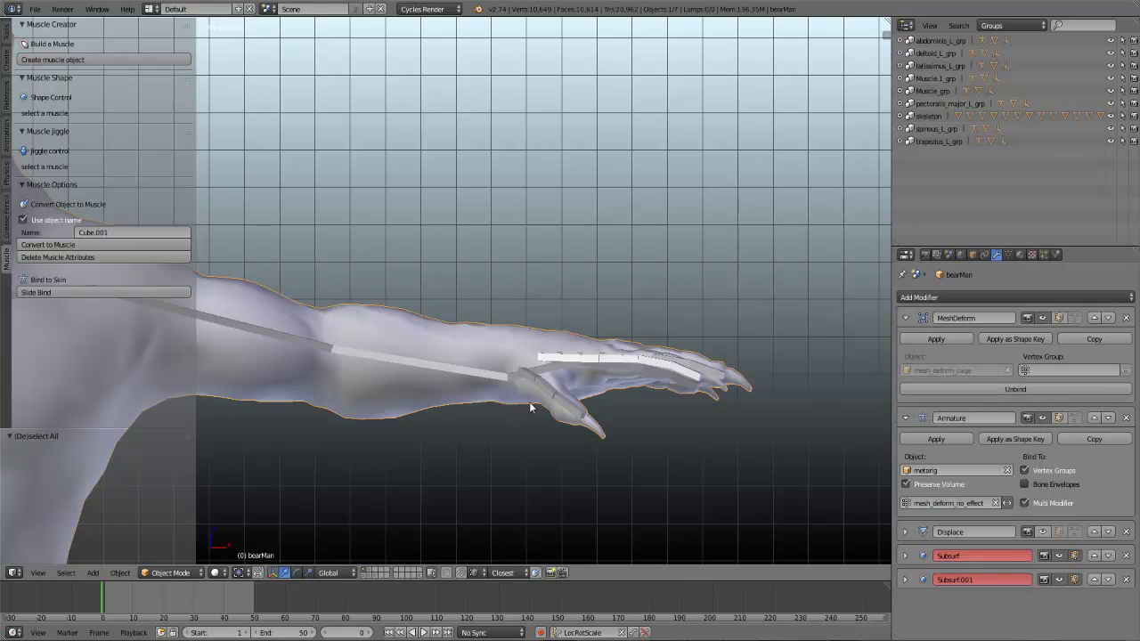
Step: Try rotating the left hand bone again with the vertex group assigned, and deselect all bones
right_click(520, 375)
key(r)
right_click(525, 376)
right_click(533, 365)
right_click(525, 379)
key(r)
key(r)
right_click(525, 376)
key(a)
Step: Try trackball-rotating the left foot bone to test the foot deformation, and deselect all bones
scroll(404, 406, down, 5)
shift+middle_drag(205, 389, 454, 389)
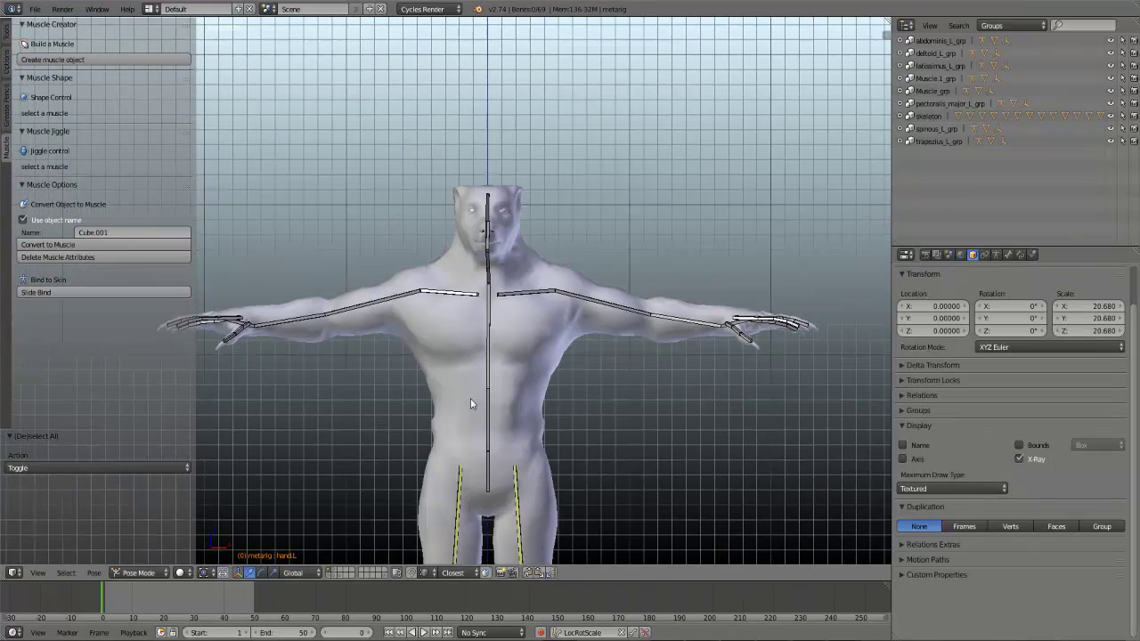
scroll(417, 389, down, 1)
shift+middle_drag(442, 478, 558, 219)
scroll(628, 382, up, 3)
shift+middle_drag(633, 510, 457, 374)
key(r)
key(r)
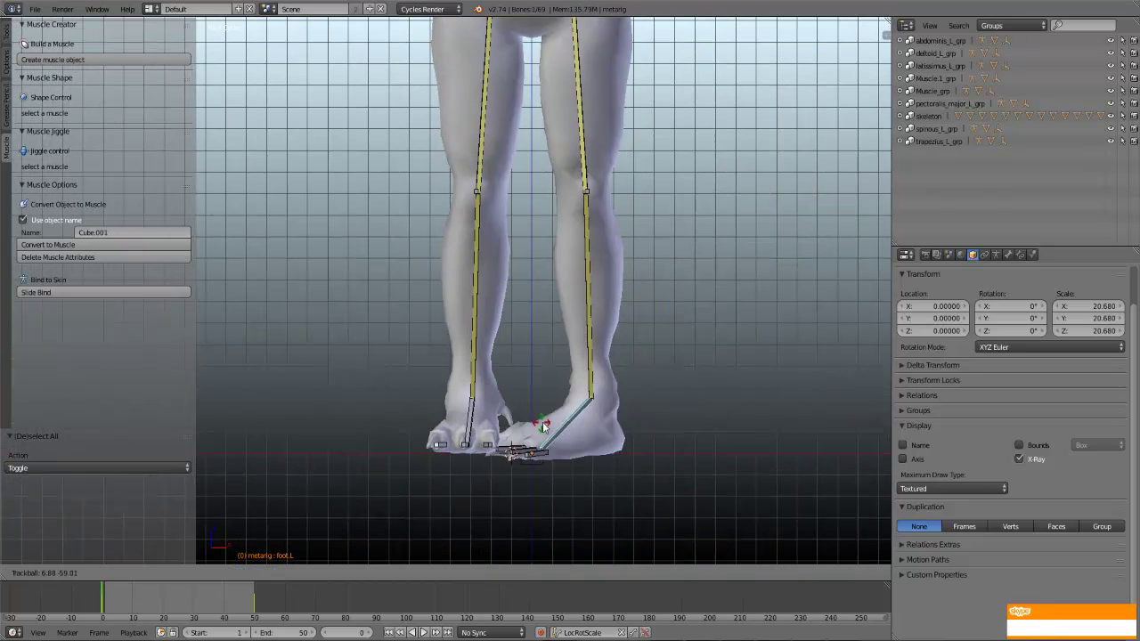
key(Escape)
key(a)
Step: Select the head bone in side view and rotate it by about 35° to tilt the head back
middle_drag(608, 418, 419, 126)
shift+middle_drag(442, 171, 433, 278)
key(KP_3)
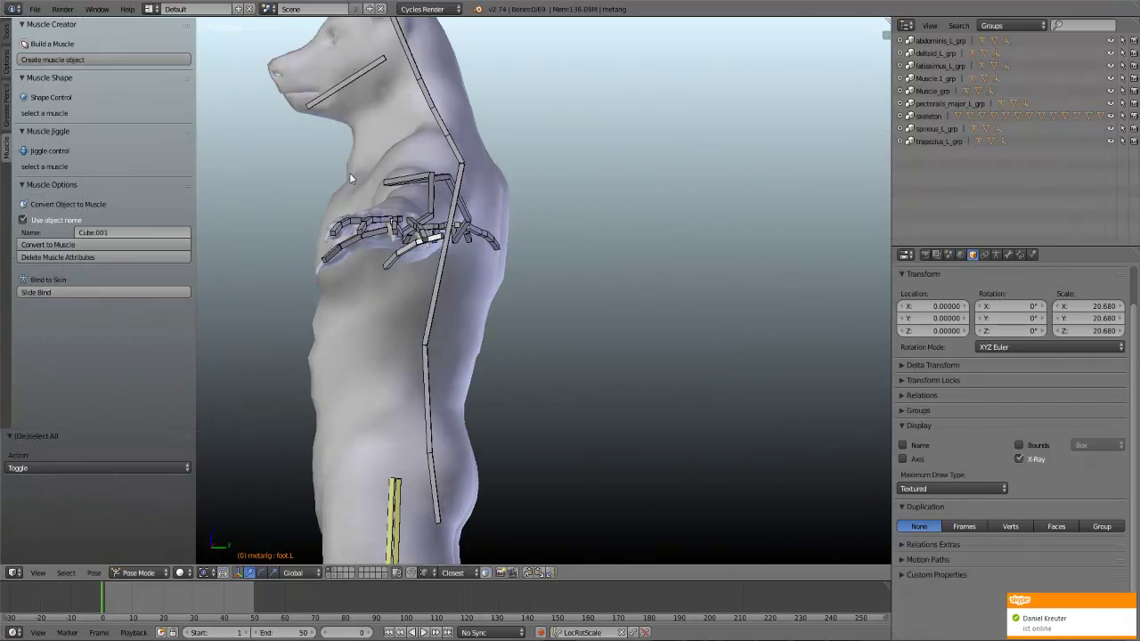
right_click(331, 94)
right_click(414, 83)
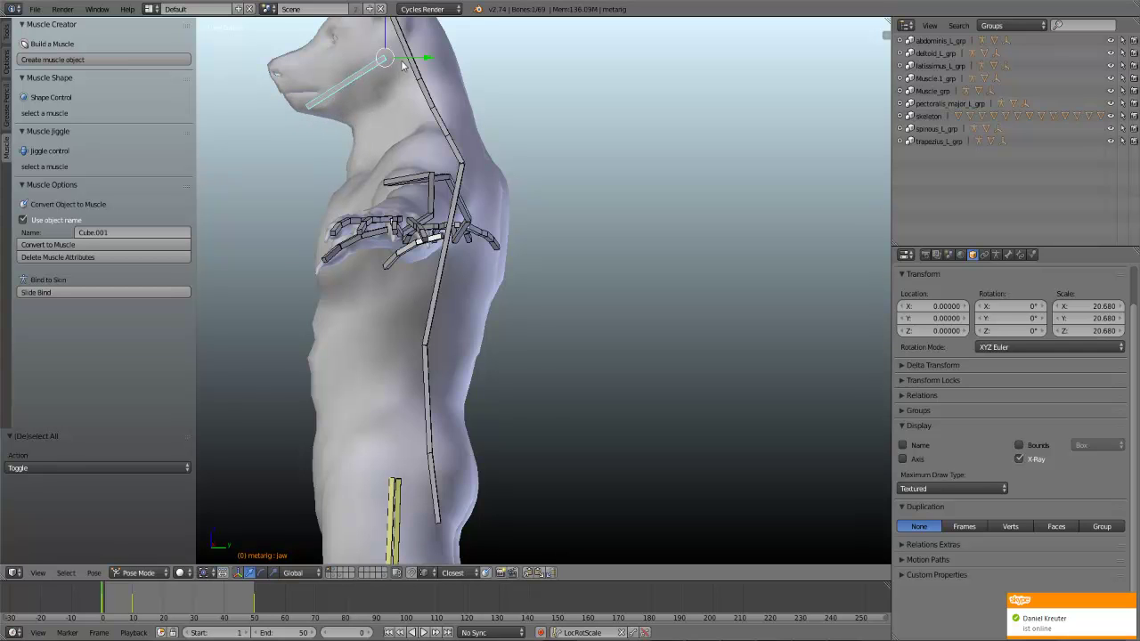
shift+middle_drag(415, 83, 417, 149)
key(r)
click(445, 164)
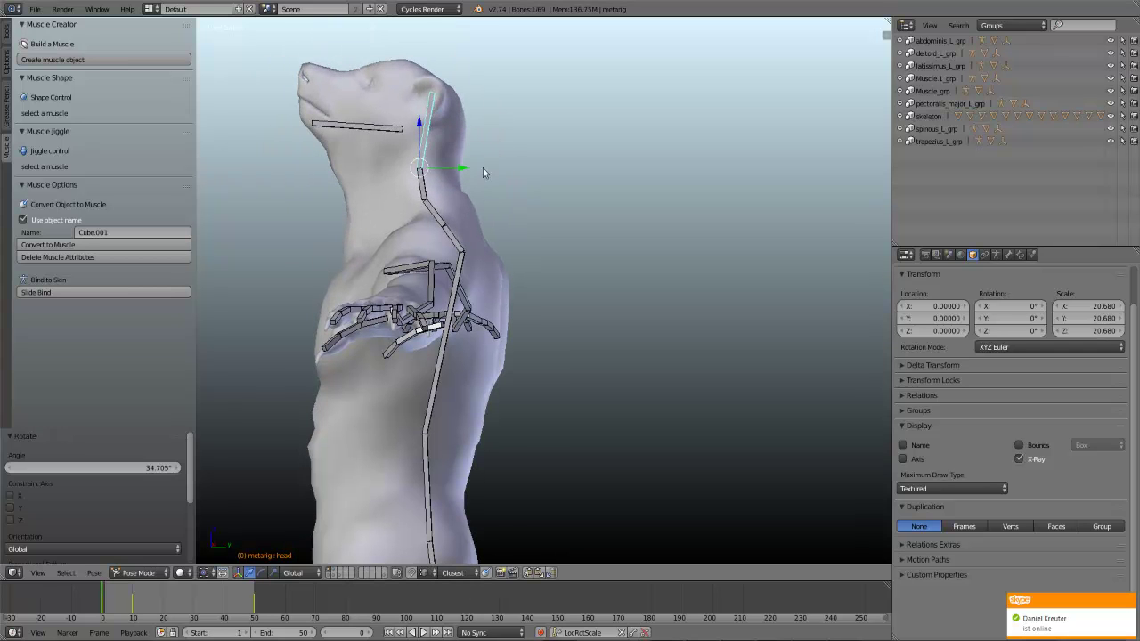
Step: Leave Pose Mode and select the bearMan mesh
scroll(434, 214, up, 2)
key(ctrl+Tab)
right_click(447, 133)
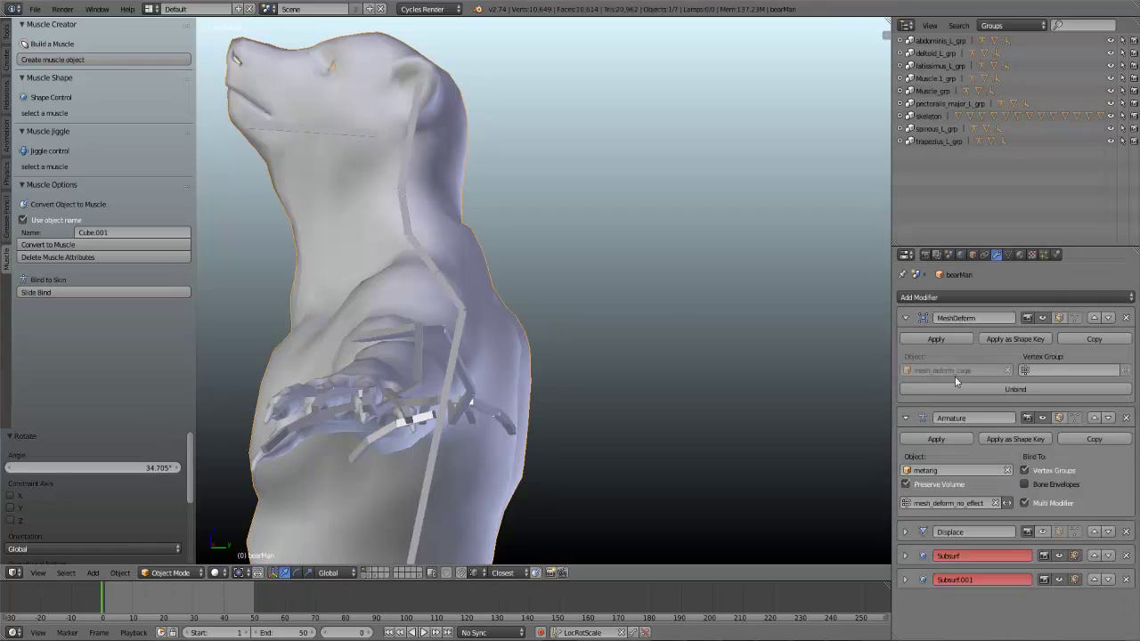
Step: Examine how the neck skin deforms around the tilted head bone from the side and front, and deselect all bones
shift+middle_drag(387, 141, 446, 259)
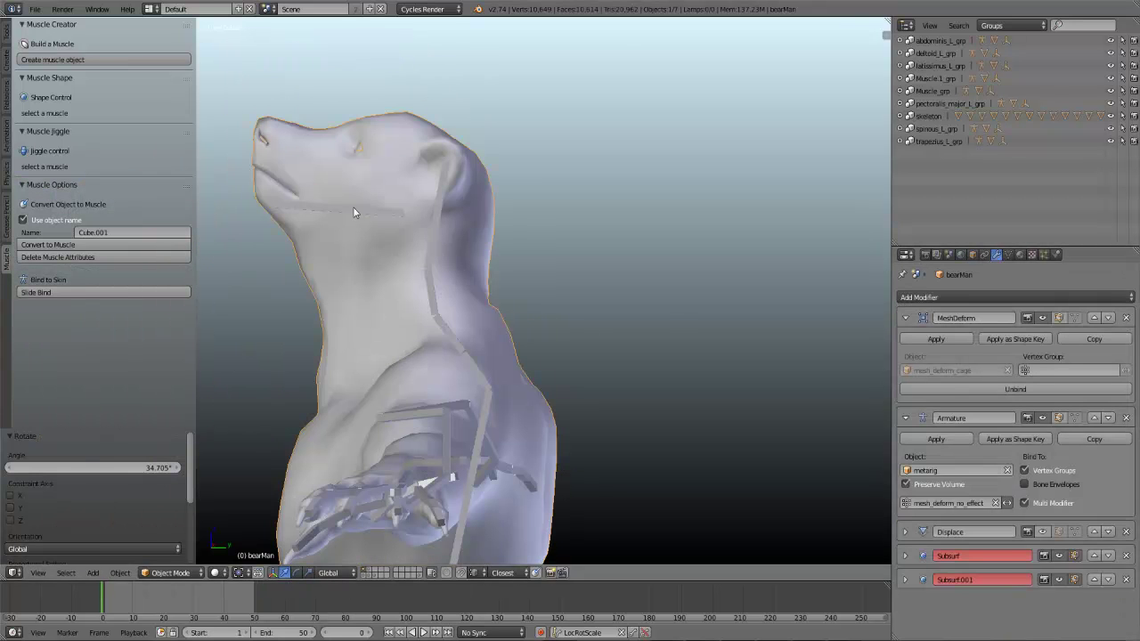
right_click(436, 213)
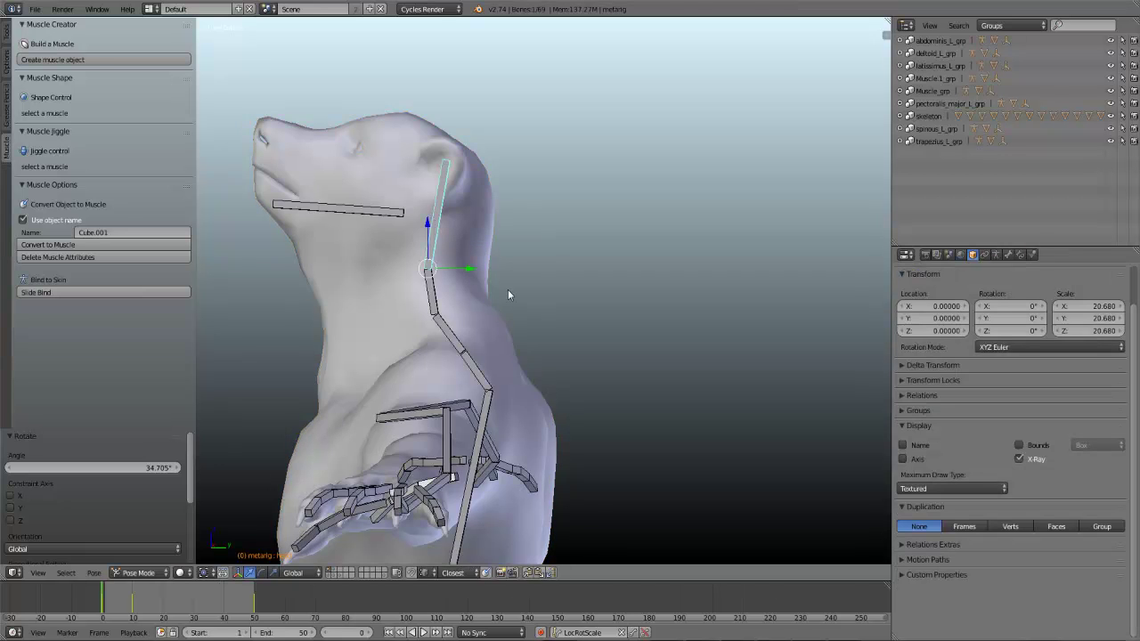
middle_drag(486, 302, 327, 325)
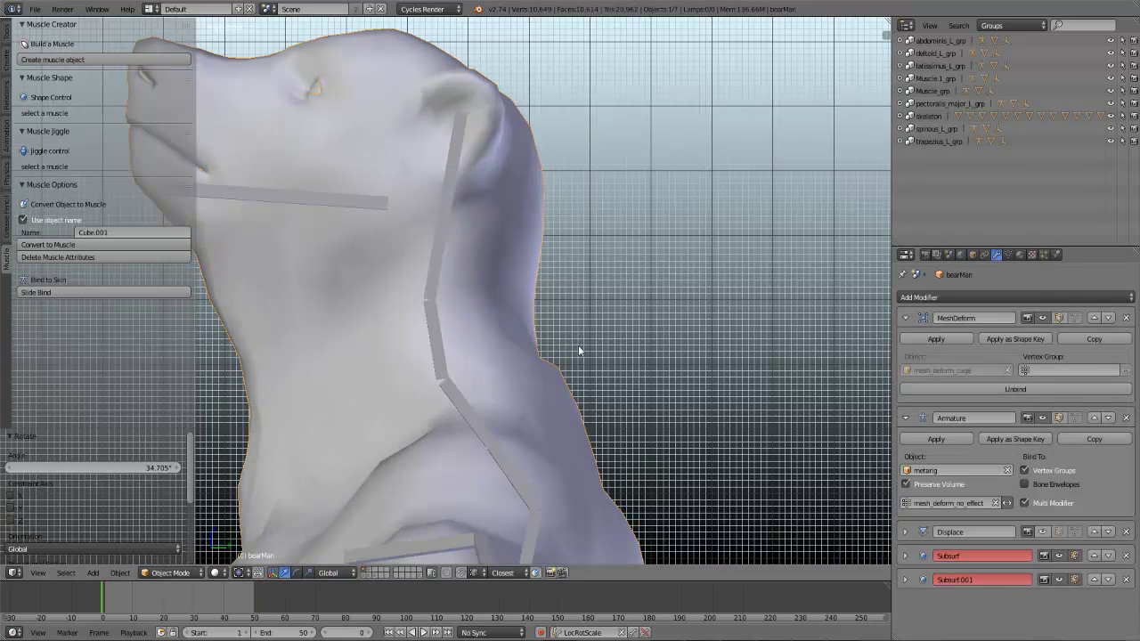
shift+middle_drag(544, 287, 560, 297)
key(a)
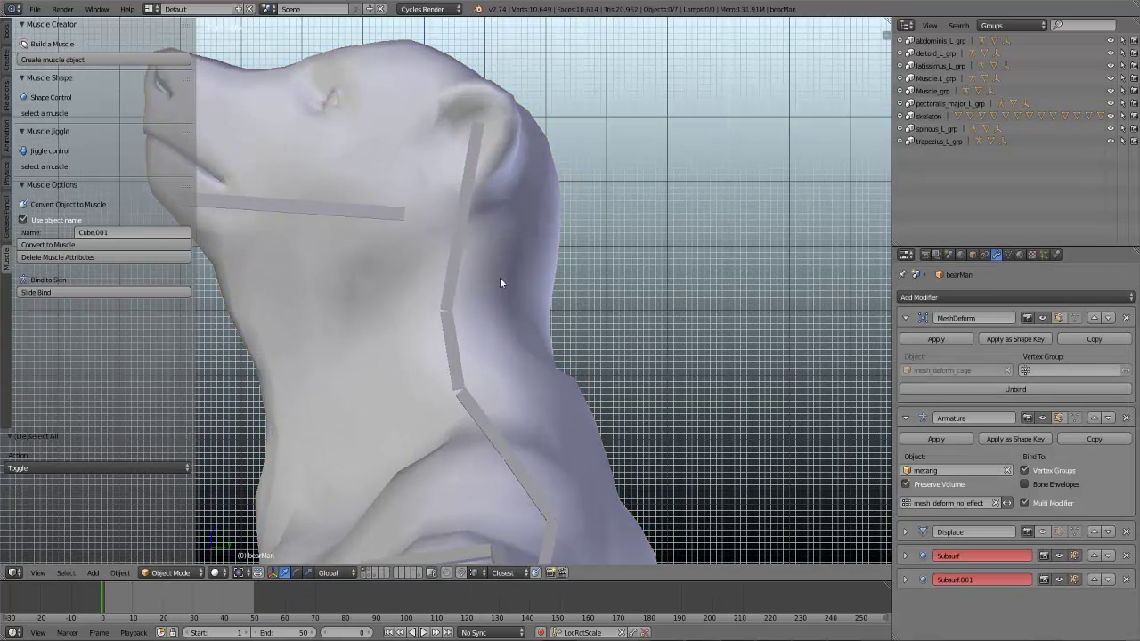
right_click(450, 258)
scroll(489, 292, down, 4)
key(a)
scroll(445, 302, down, 2)
middle_drag(369, 312, 447, 339)
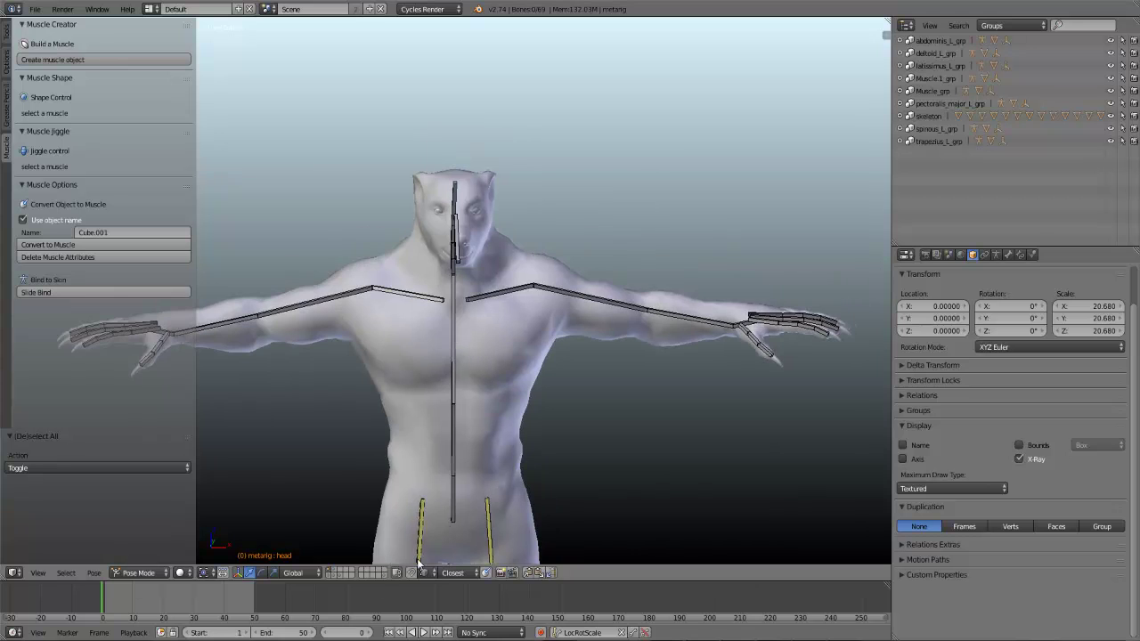
Step: Show the mesh deform cage's layer, select the cage to view its armature and shrinkwrap modifiers, and deselect it
click(333, 570)
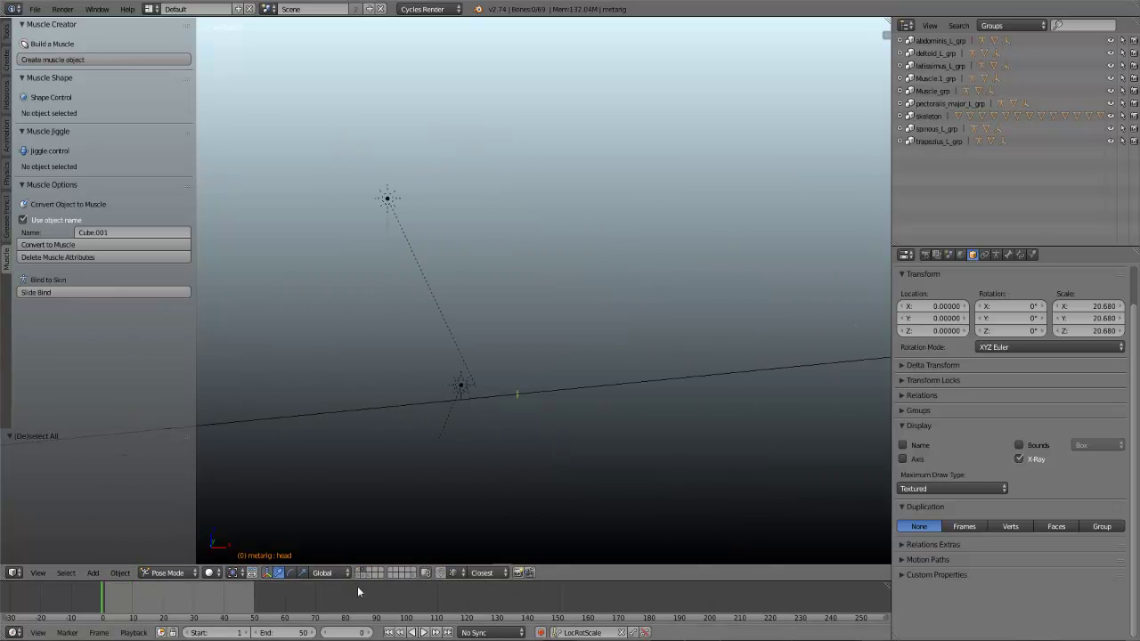
click(363, 575)
scroll(458, 358, up, 5)
right_click(459, 358)
scroll(480, 363, down, 4)
middle_drag(516, 371, 440, 306)
key(a)
scroll(439, 301, up, 2)
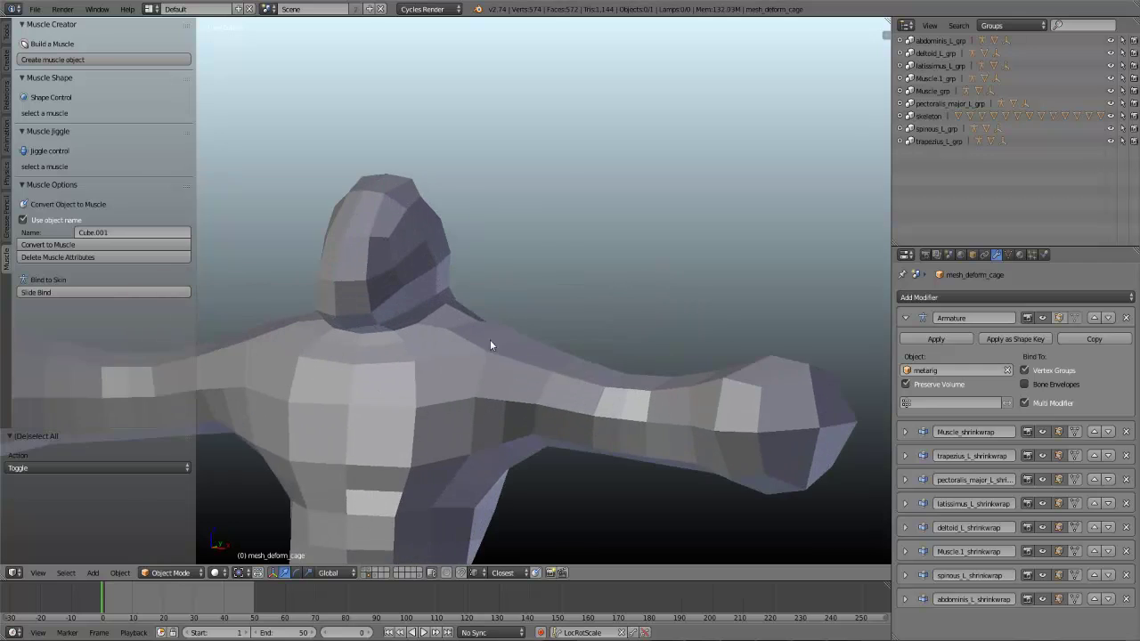
Step: Show the muscle layer and play the animation to watch the muscles move, and stop the playback
click(363, 575)
scroll(404, 352, down, 3)
middle_drag(403, 351, 434, 364)
key(a)
key(a)
key(alt+a)
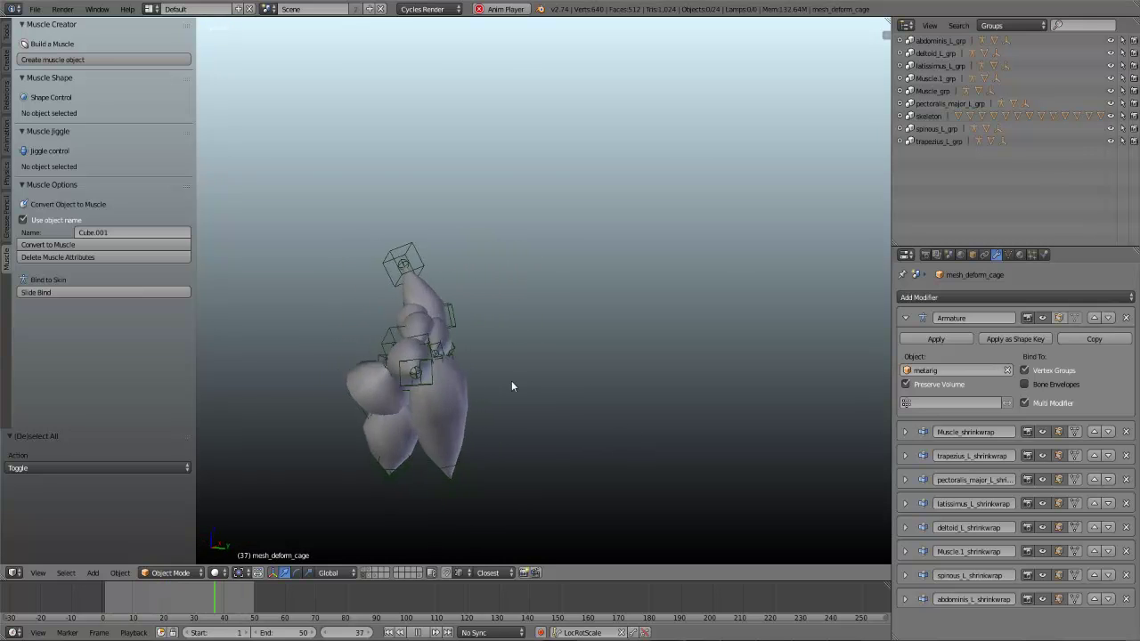
key(alt+a)
scroll(426, 363, up, 4)
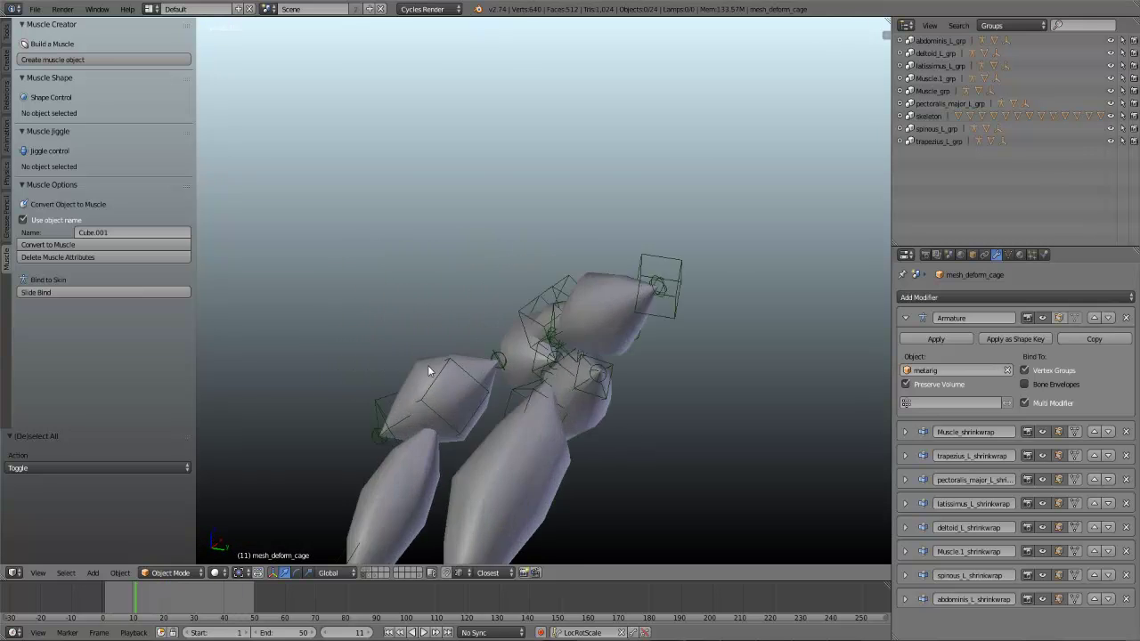
Step: Select the left pectoralis major muscle, set its jiggle damping to 3, and play the animation on the skin layer
right_click(421, 362)
middle_drag(421, 362, 425, 431)
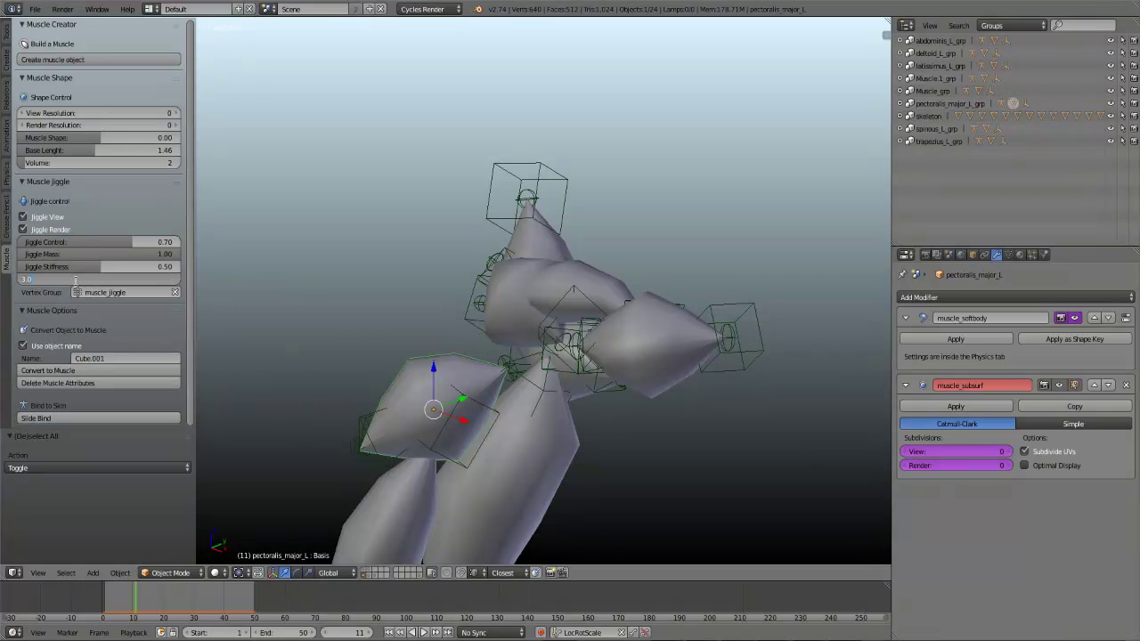
scroll(377, 368, down, 3)
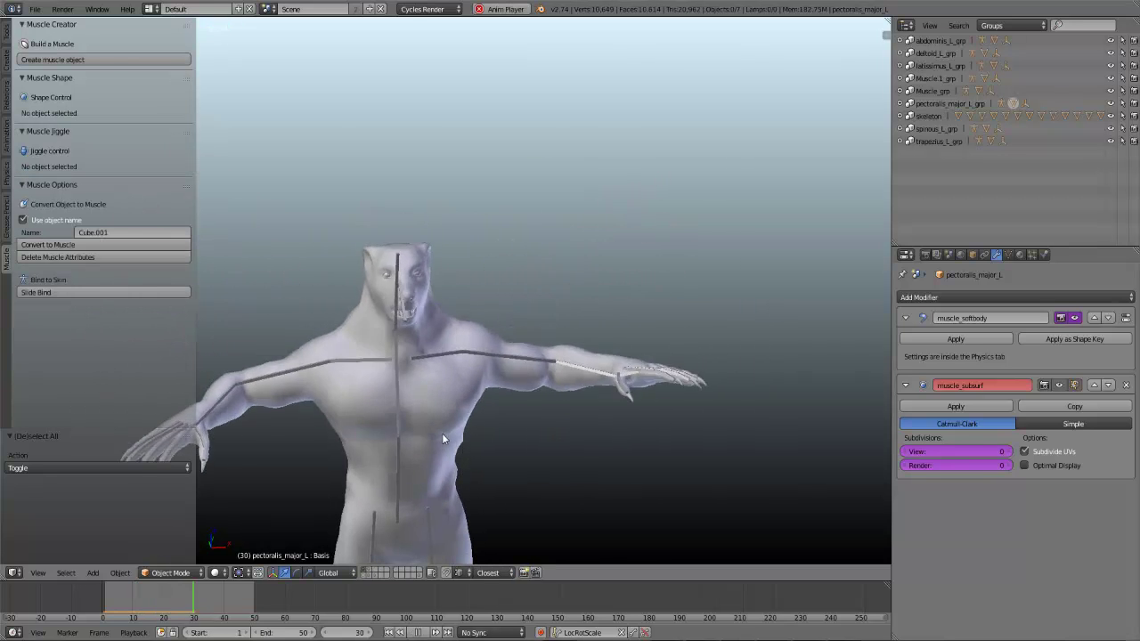
middle_drag(459, 443, 378, 428)
scroll(377, 428, up, 3)
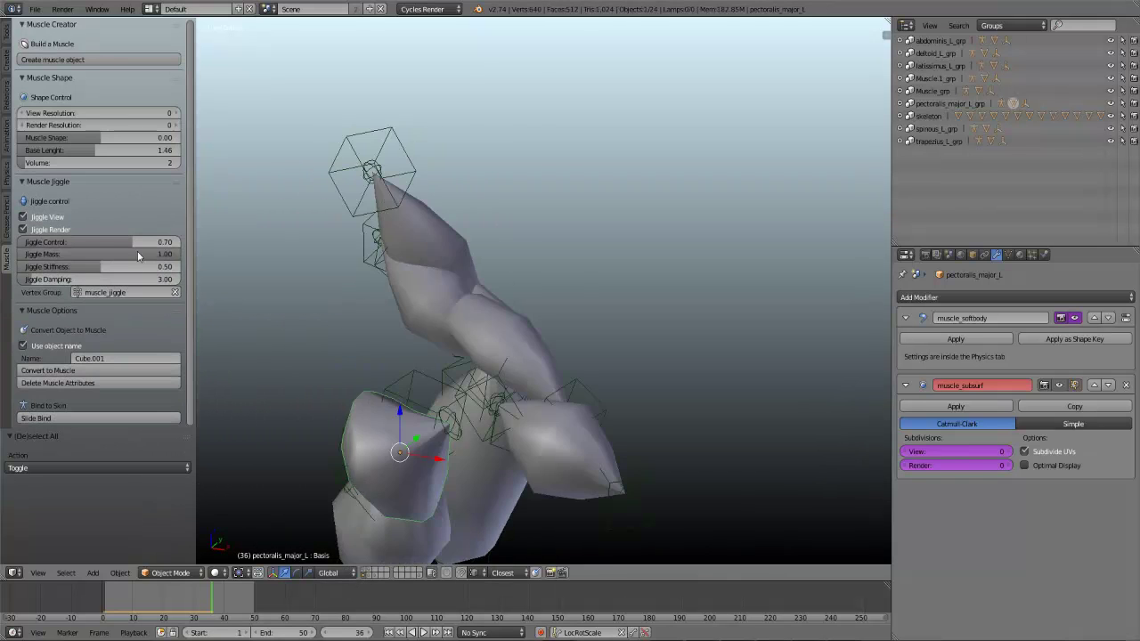
Step: Open the left pectoralis muscle's base length for editing, and review the animated skin around the chest and back
click(73, 151)
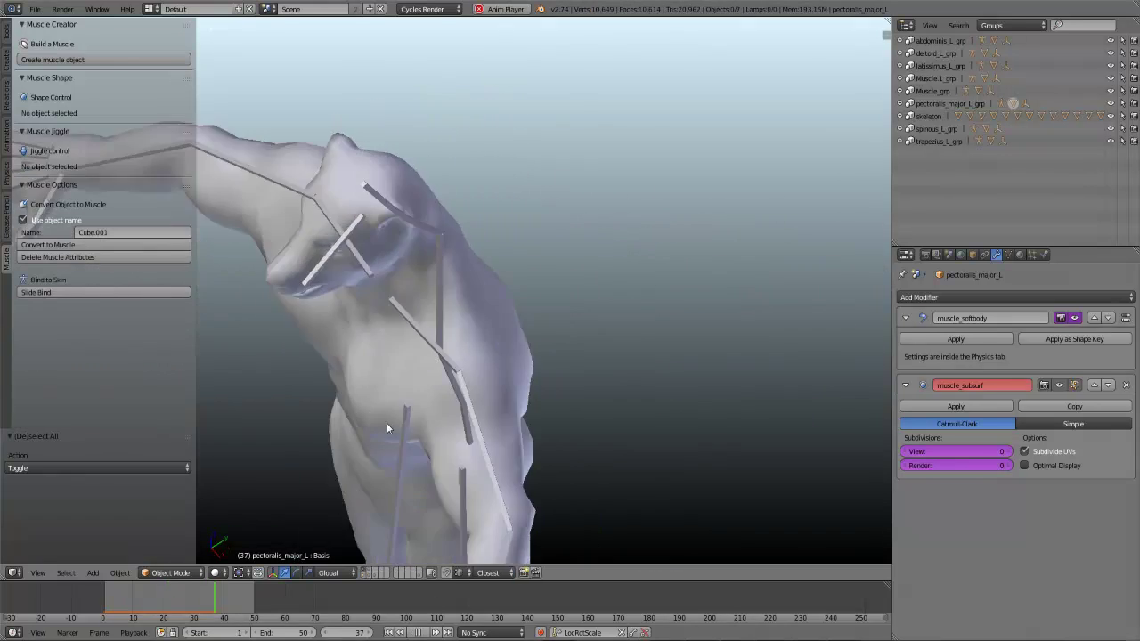
middle_drag(403, 367, 380, 328)
key(alt+a)
key(alt+a)
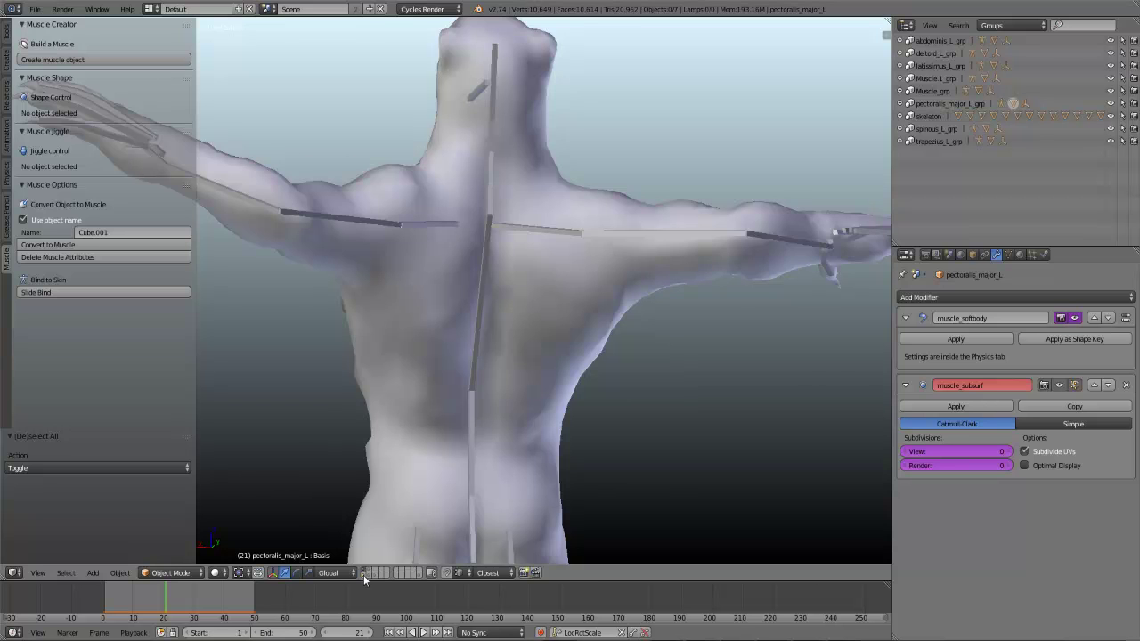
Step: Set the left latissimus muscle's volume to 5 and play the animation
click(367, 573)
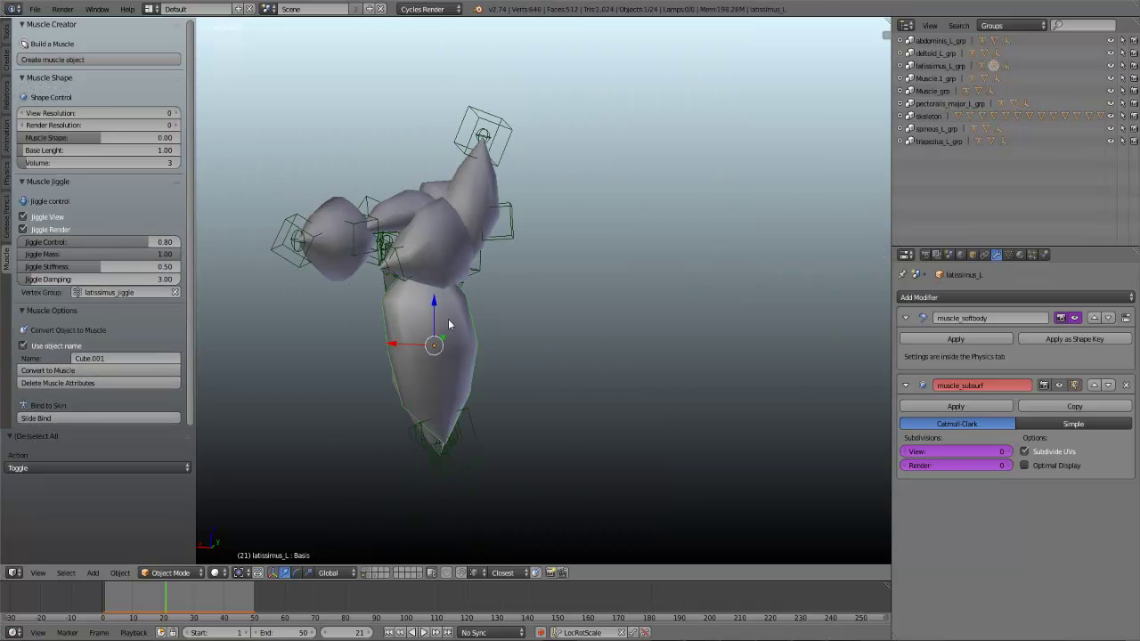
middle_drag(451, 323, 443, 303)
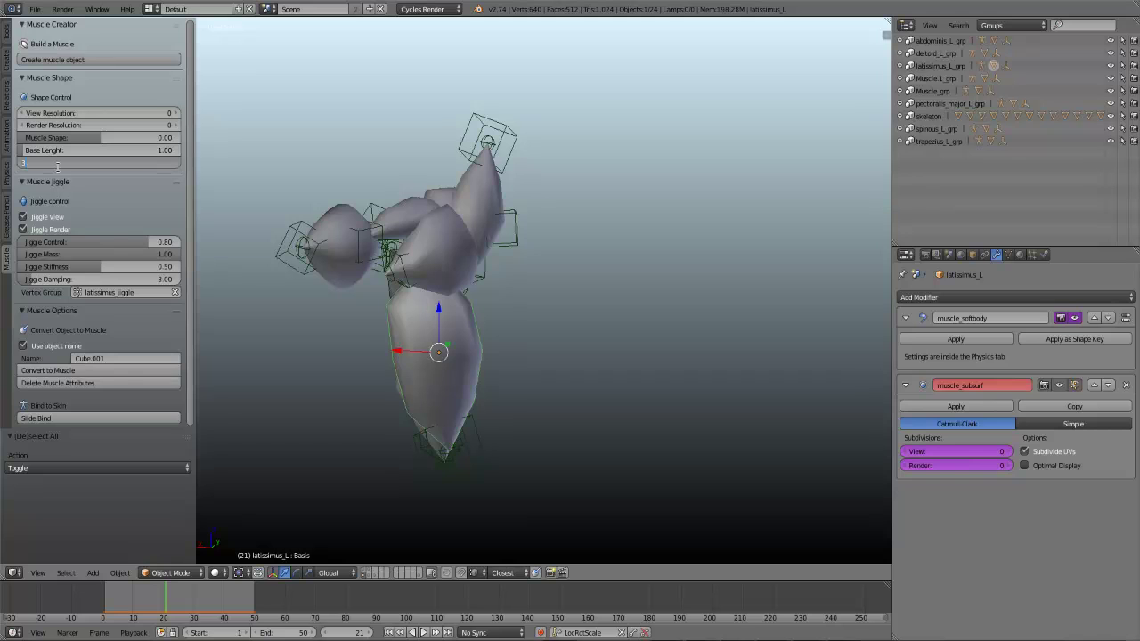
key(Return)
key(alt+a)
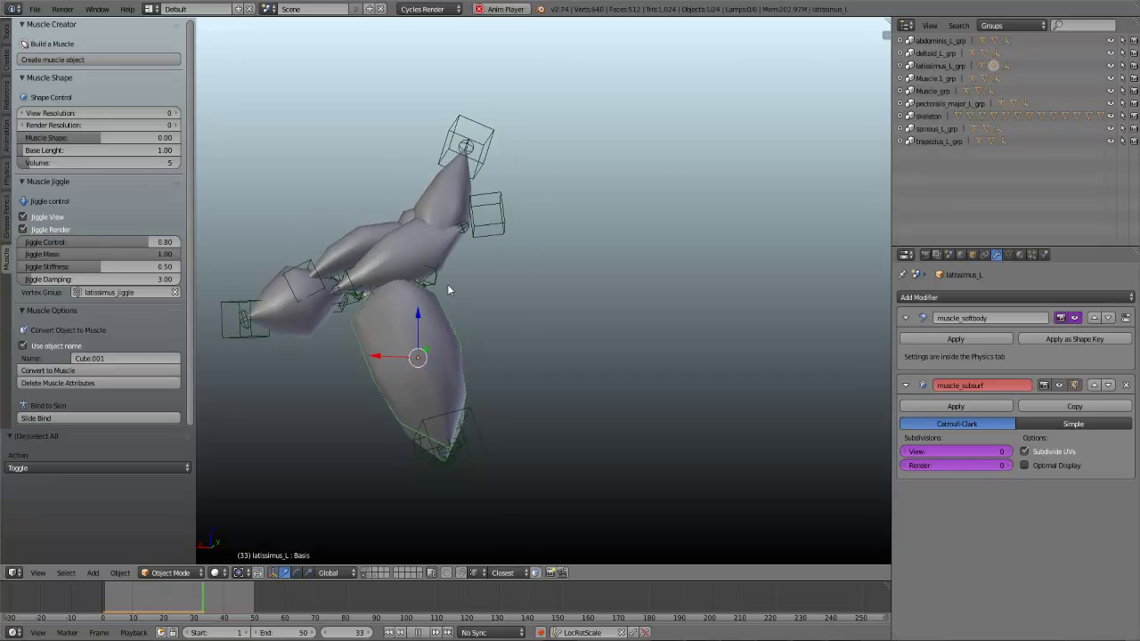
Step: Deselect the muscle and view the playing animation on the skin from behind and from the side
key(a)
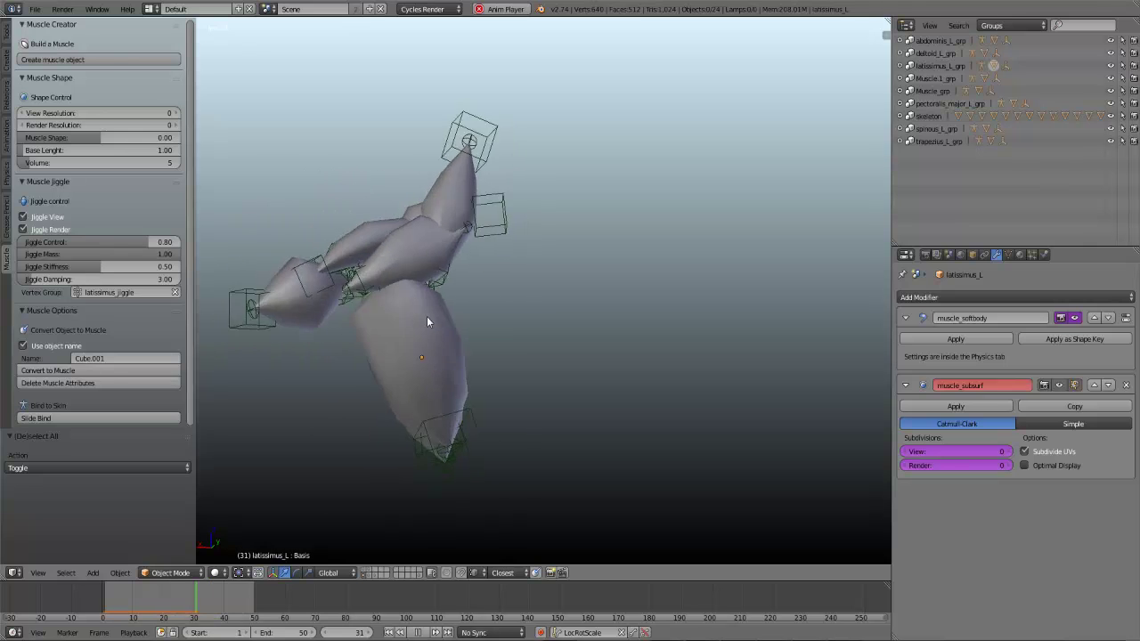
click(365, 570)
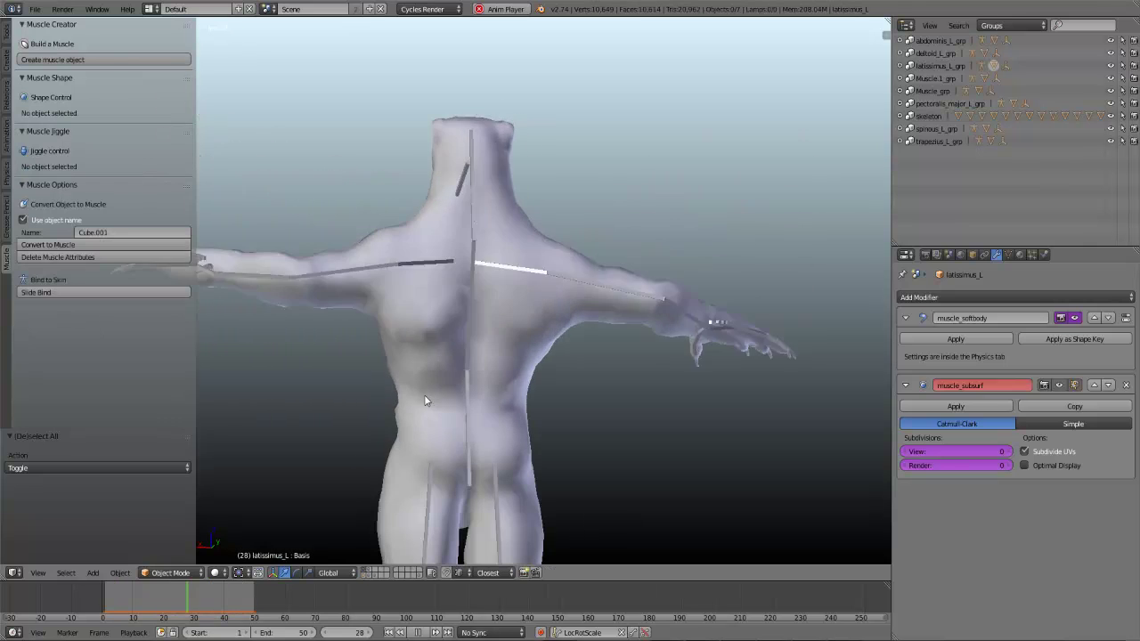
middle_drag(428, 377, 355, 579)
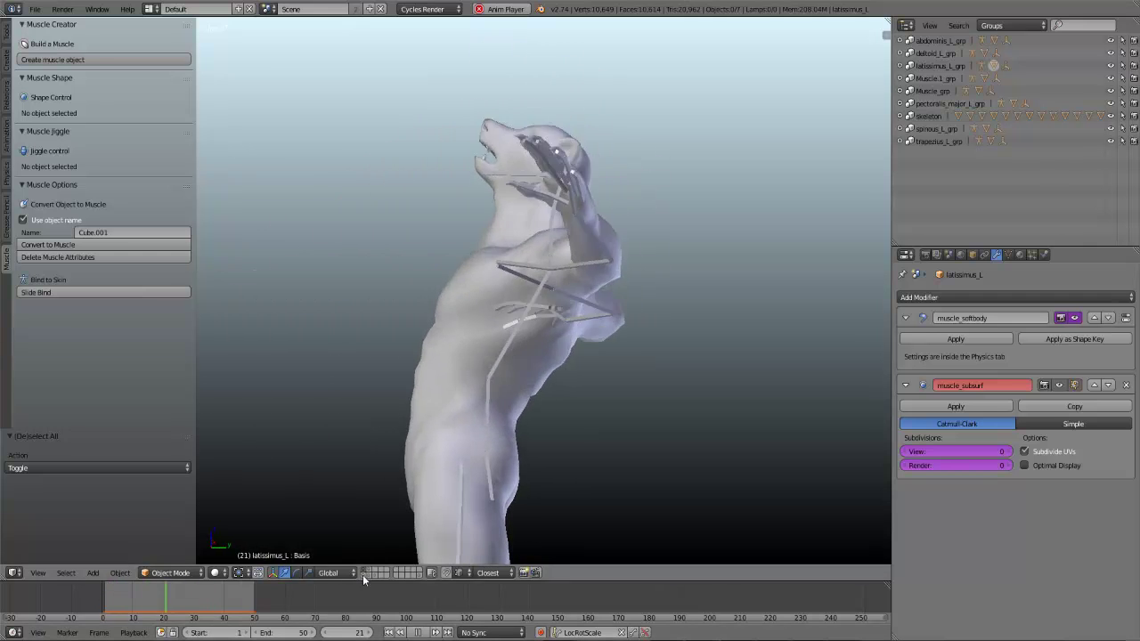
Step: Return to the muscle layer and set the left latissimus muscle's volume to 3
click(364, 573)
right_click(522, 355)
click(116, 163)
text(3)
key(Return)
Step: Deselect all muscles, replay the muscle animation, and stop it
middle_drag(286, 206, 457, 386)
scroll(388, 242, down, 1)
key(a)
key(a)
key(a)
right_click(457, 392)
scroll(400, 354, down, 2)
key(a)
key(alt+a)
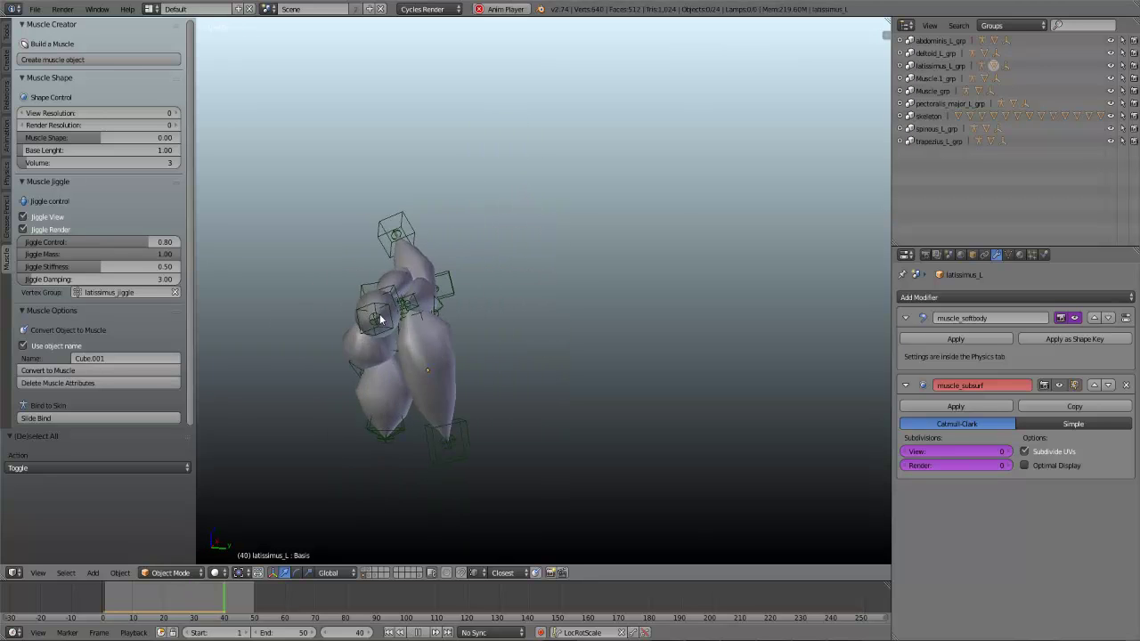
key(alt+a)
Step: Select the left latissimus muscle and examine it with the surrounding chest, shoulder and neck muscles from several angles
middle_drag(381, 431, 404, 303)
scroll(464, 388, up, 2)
right_click(480, 428)
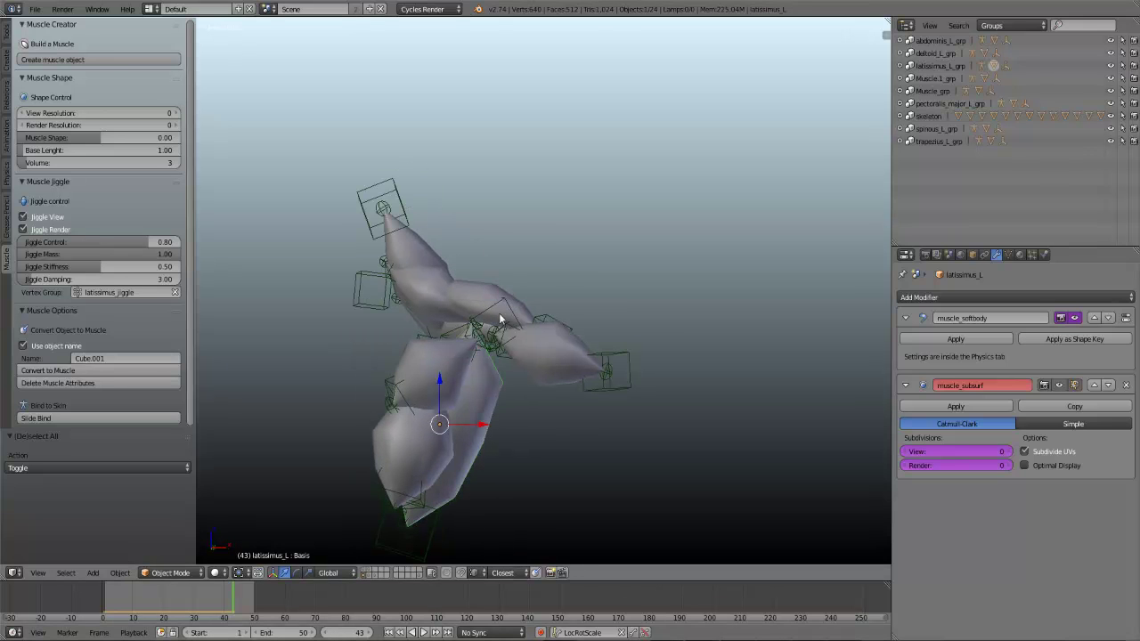
middle_drag(501, 323, 480, 347)
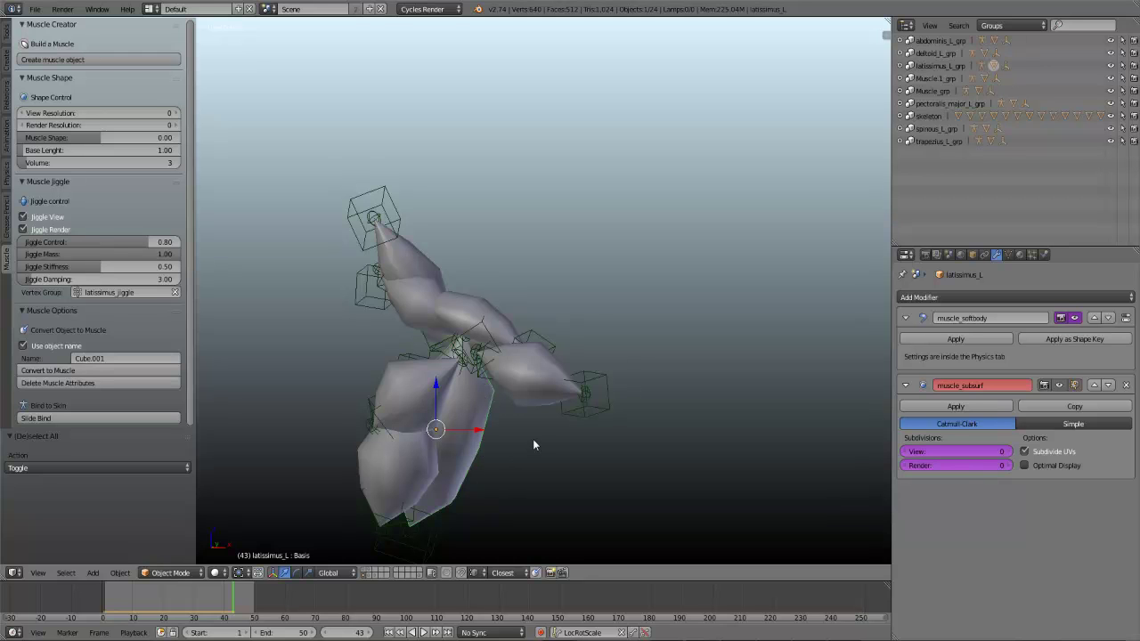
middle_drag(533, 439, 453, 368)
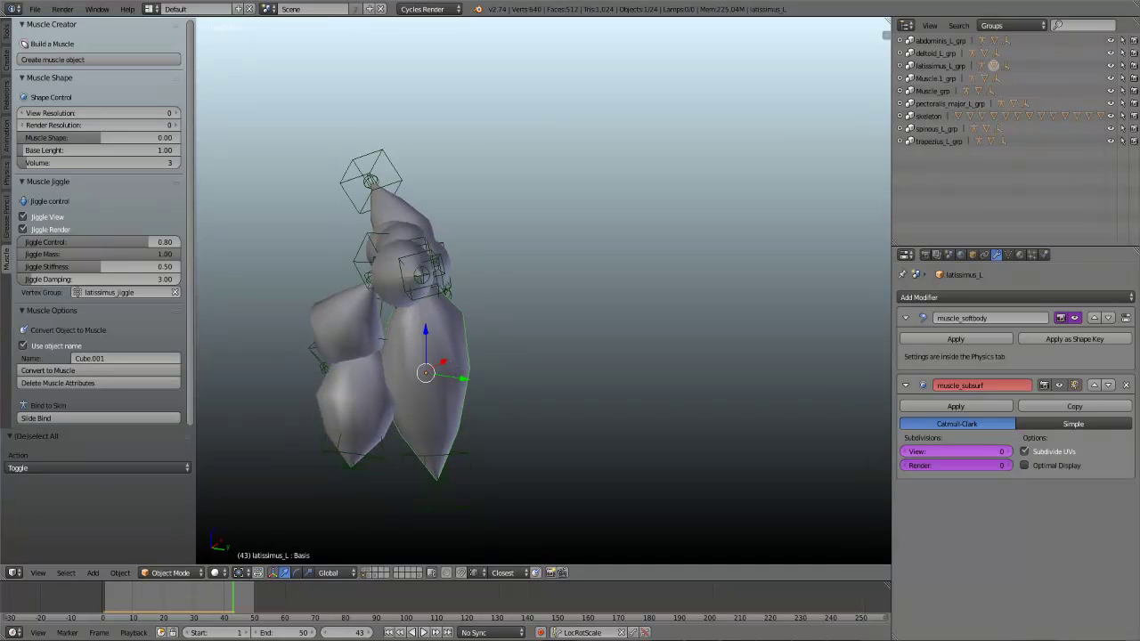
middle_drag(457, 137, 537, 324)
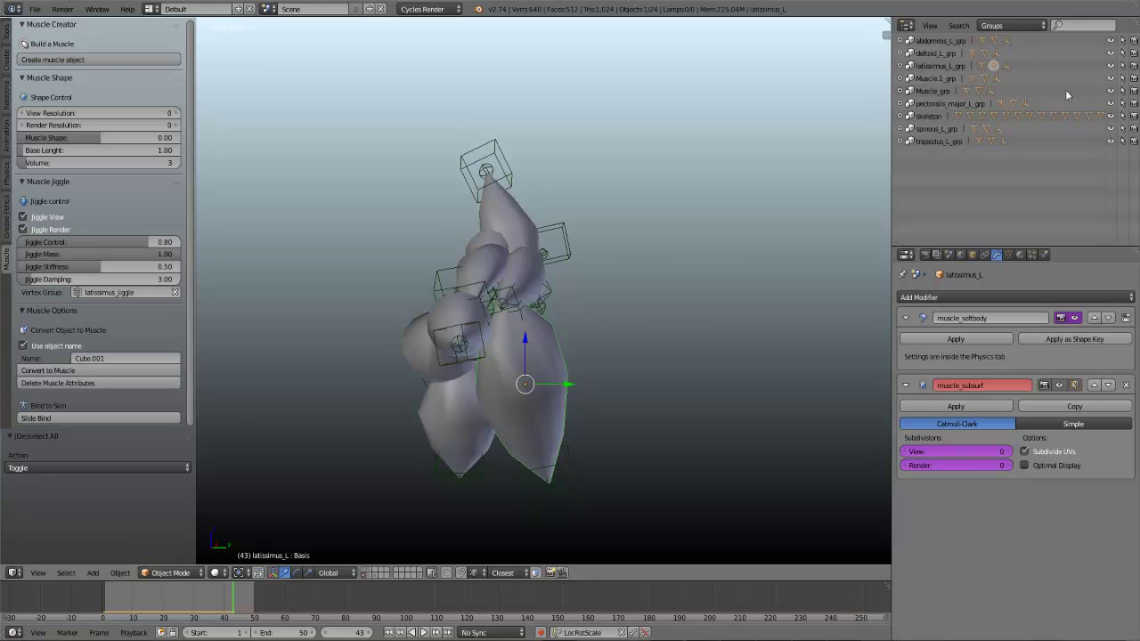
middle_drag(801, 191, 416, 317)
middle_drag(575, 316, 546, 274)
key(a)
scroll(545, 274, up, 2)
shift+middle_drag(445, 224, 526, 277)
right_click(517, 393)
mouse_move(518, 374)
middle_down()
mouse_move(544, 336)
mouse_move(527, 376)
middle_up()
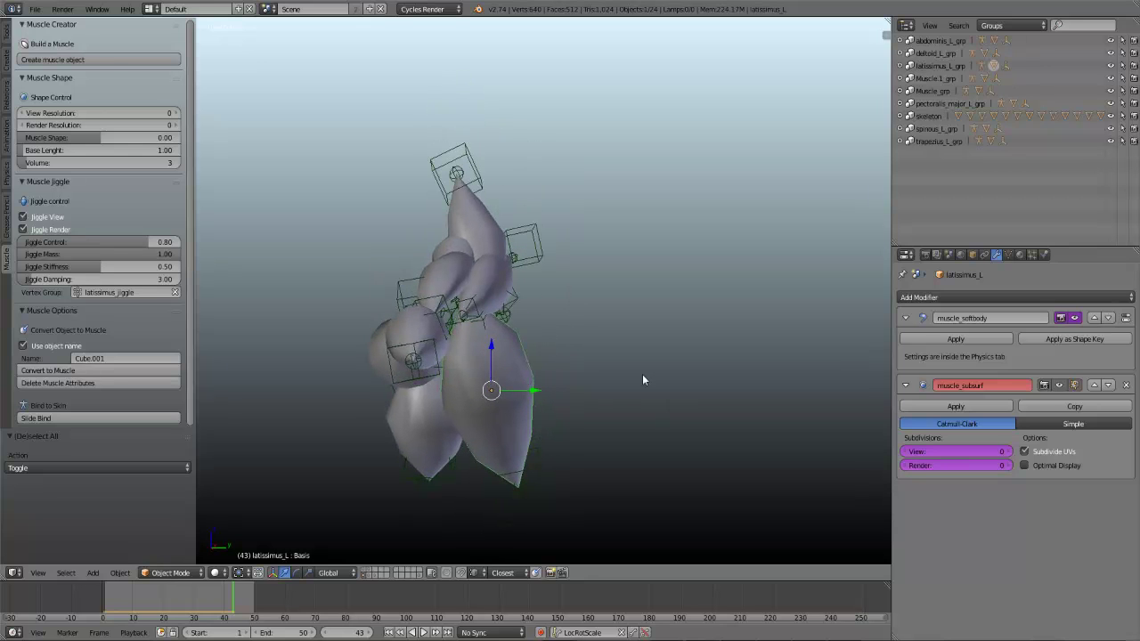
Step: Show the mesh deform cage's layer, select the cage, and examine its posed shape from the side and back
click(365, 570)
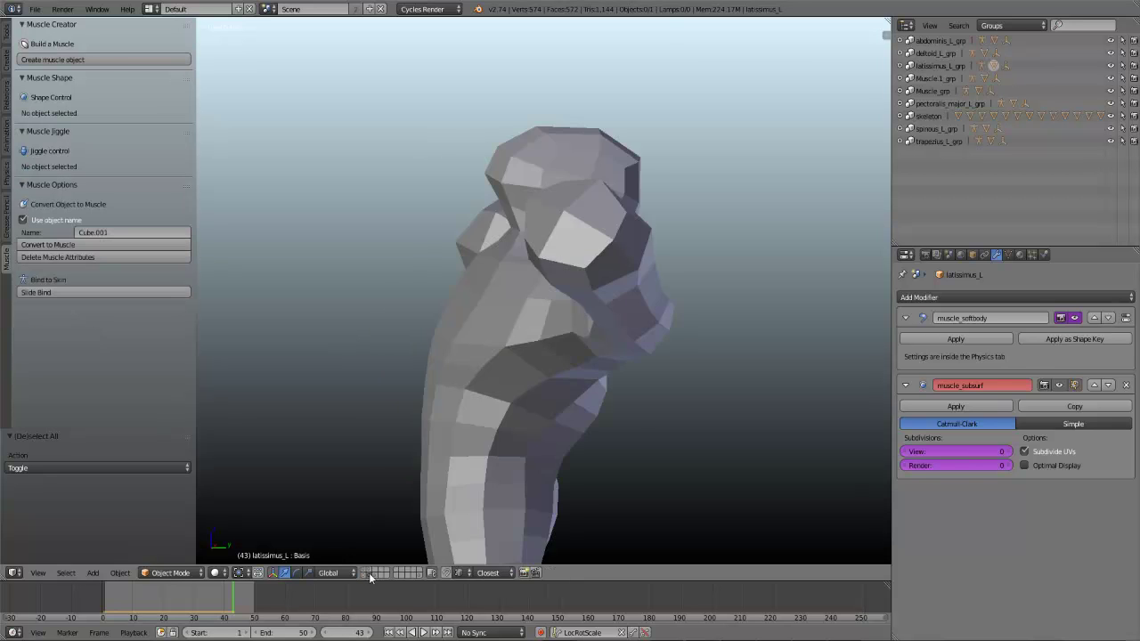
scroll(498, 445, down, 2)
middle_drag(570, 365, 470, 387)
right_click(499, 400)
key(a)
scroll(470, 387, up, 3)
key(a)
scroll(531, 329, down, 2)
middle_drag(569, 333, 485, 337)
scroll(484, 337, up, 3)
key(a)
key(a)
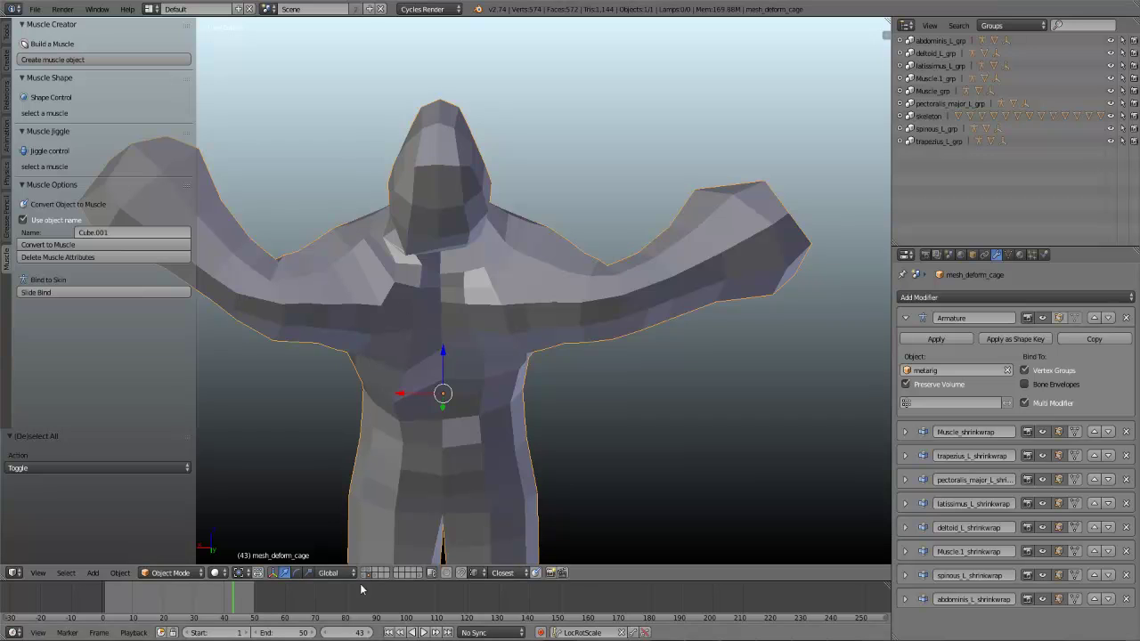
Step: Show the skin layer, select the bearMan mesh to view its modifiers, and play the animation
click(375, 569)
middle_drag(518, 327, 568, 324)
right_click(498, 225)
key(a)
middle_drag(499, 224, 634, 450)
right_click(494, 337)
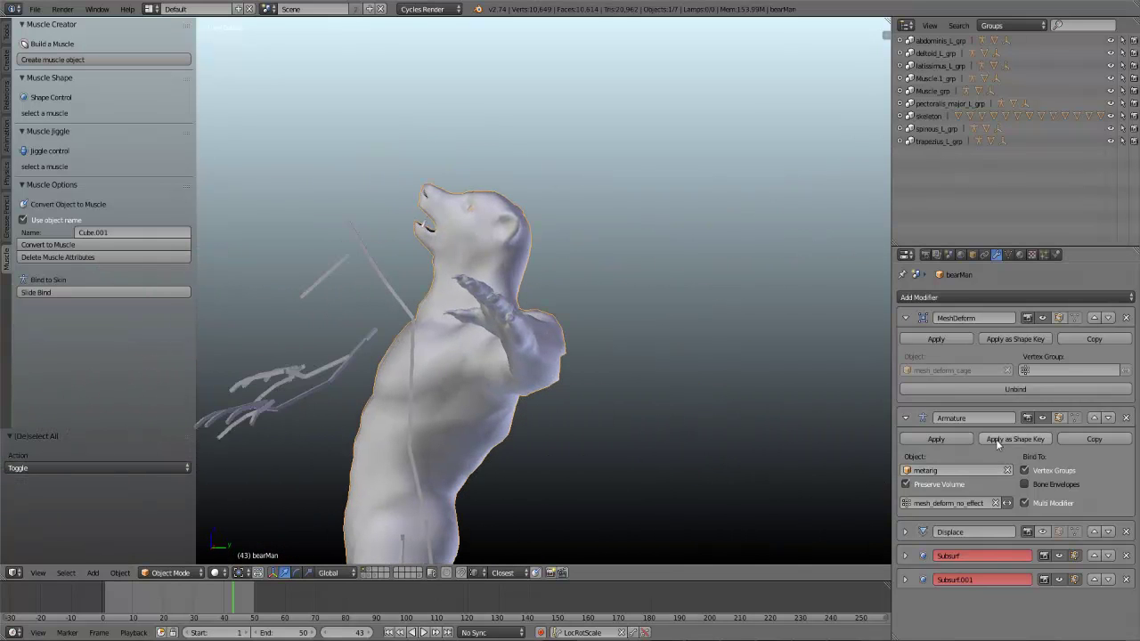
middle_drag(356, 294, 292, 296)
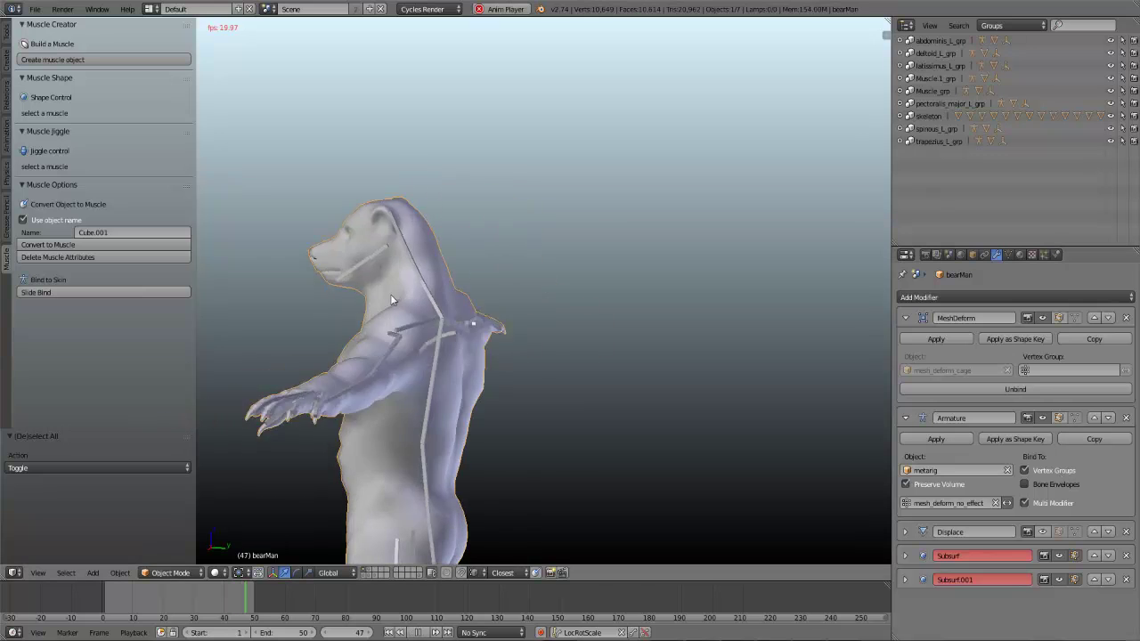
Step: Switch to the mesh deform cage's layer to watch the cage animate, and stop the playback
click(369, 575)
key(alt+a)
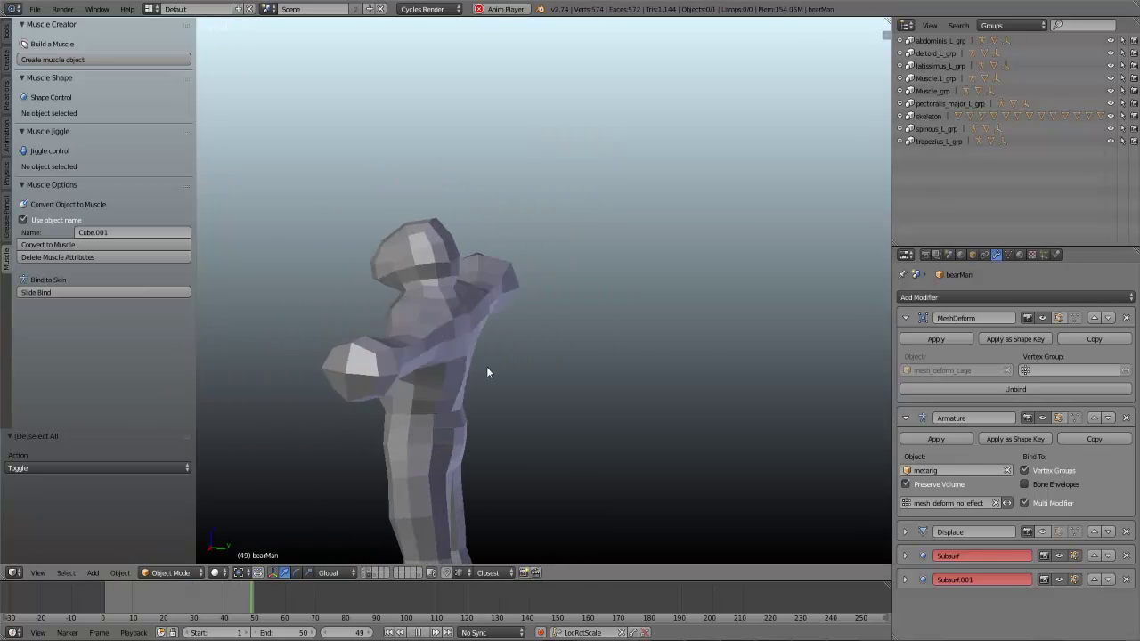
scroll(497, 339, up, 3)
key(alt+a)
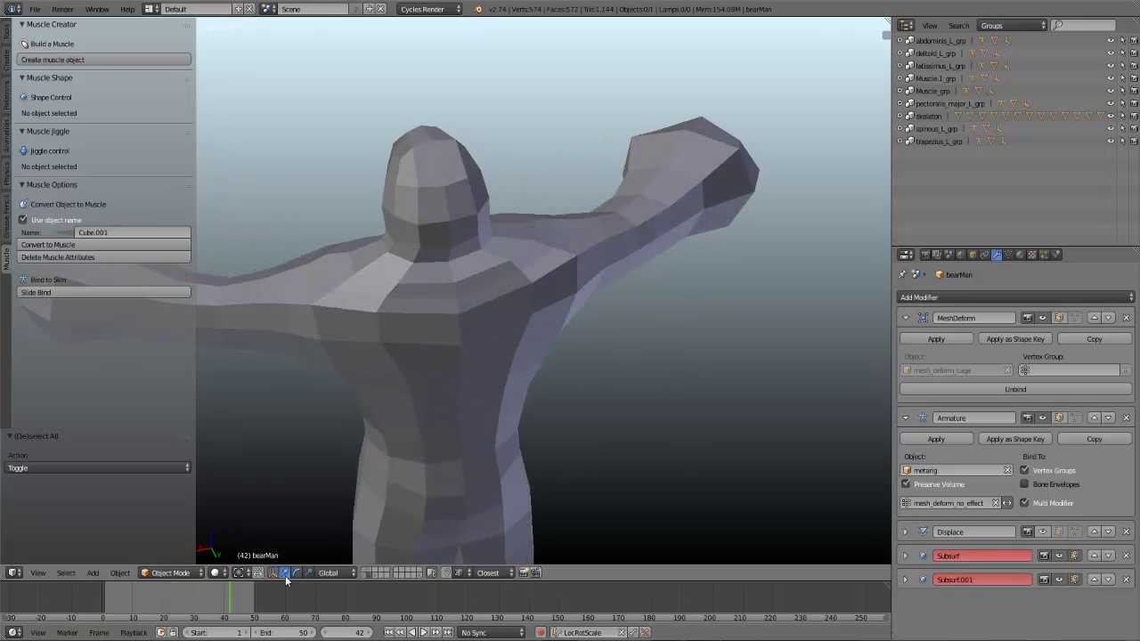
Step: Move the timeline to frame 19 and select the mesh deform cage
drag(230, 602, 158, 605)
middle_drag(352, 420, 345, 325)
scroll(397, 351, up, 2)
right_click(397, 354)
scroll(446, 353, up, 4)
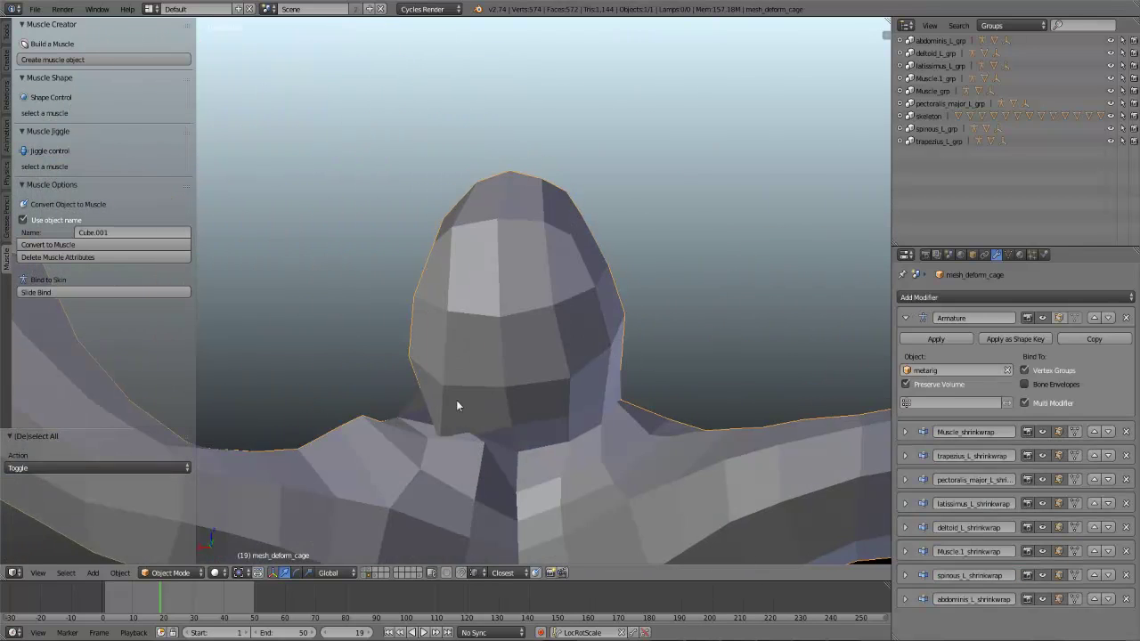
Step: Inspect the cage's head in wireframe and Edit Mode, and return to solid shading in Object Mode
key(z)
scroll(432, 382, up, 2)
middle_drag(435, 430, 521, 329)
key(Tab)
scroll(384, 415, down, 3)
key(z)
key(Tab)
scroll(480, 364, down, 3)
key(a)
key(a)
scroll(461, 352, down, 3)
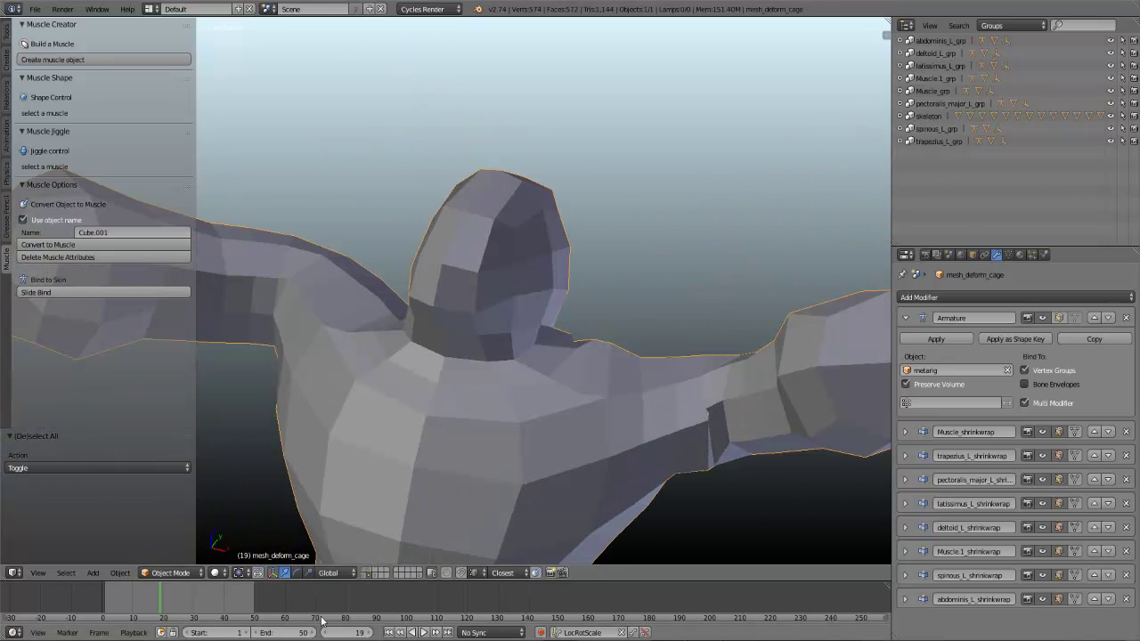
Step: Show the skin layer again and select the bearMan mesh at the current frame
click(364, 569)
middle_drag(469, 417, 466, 396)
scroll(466, 396, down, 2)
key(a)
click(463, 442)
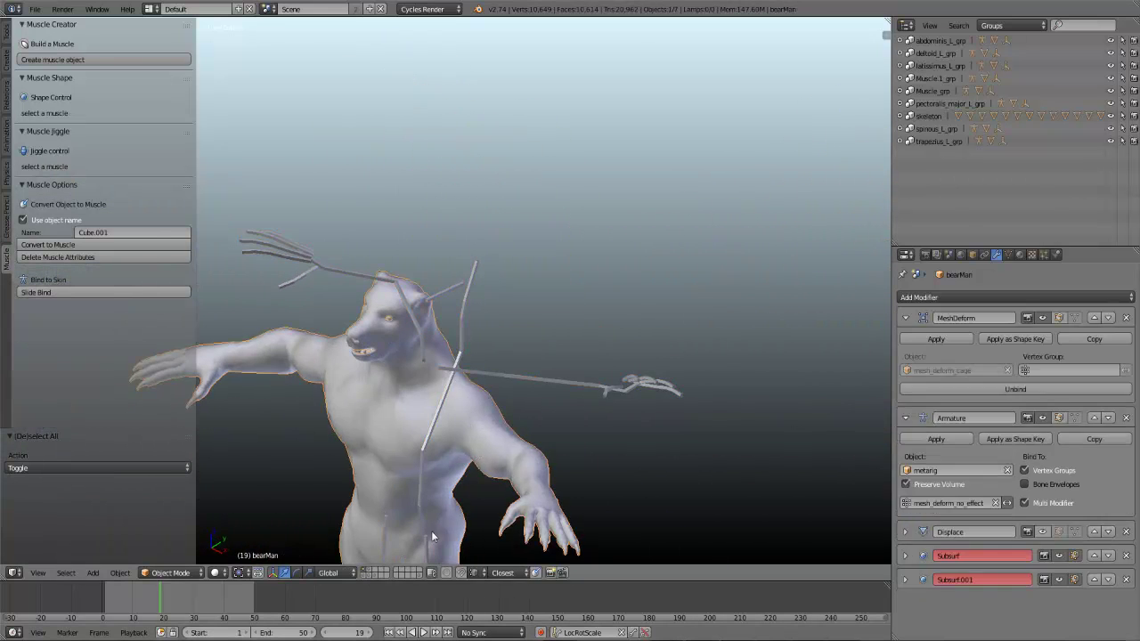
Step: Switch to the mesh deform cage's layer, play the animation to watch the cage deform, and stop it
click(372, 575)
key(alt+a)
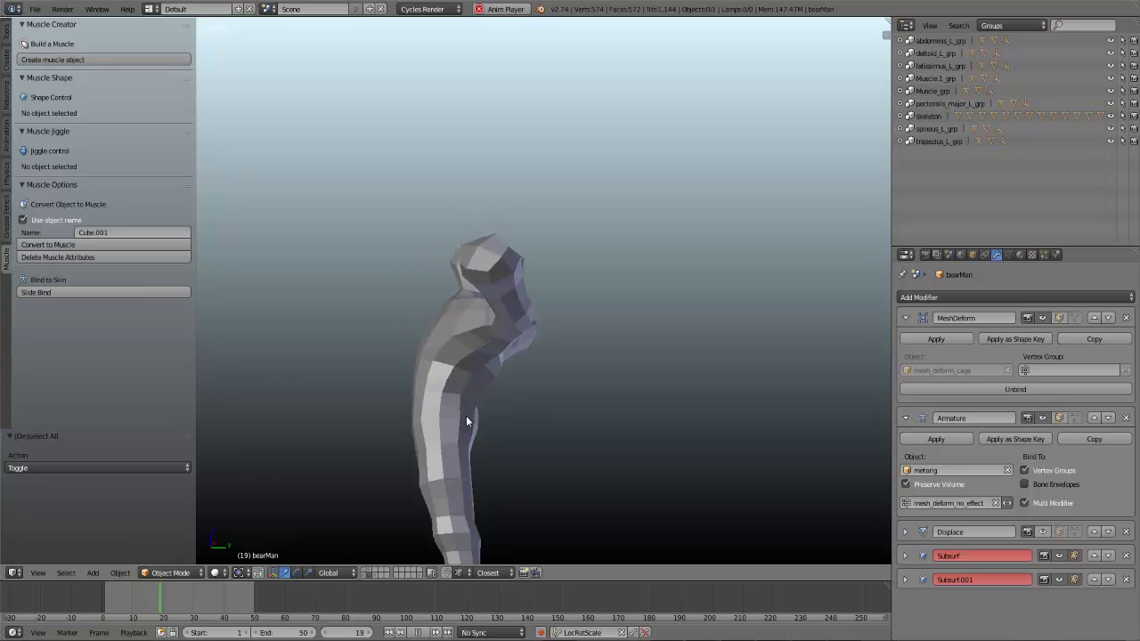
key(alt+a)
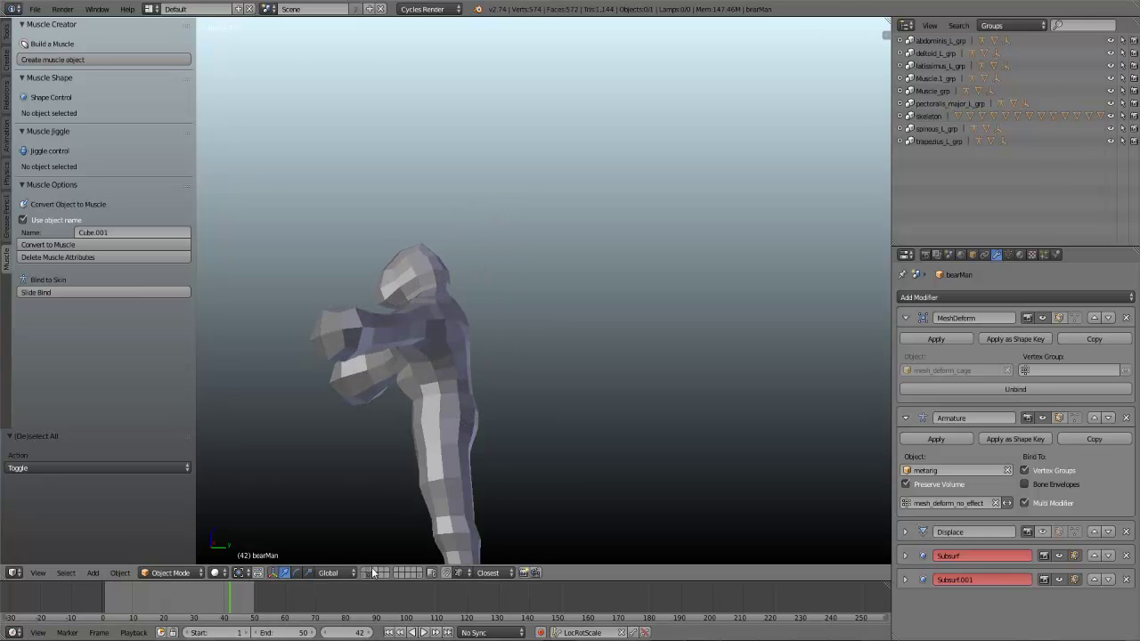
Step: Return to the skin layer and play the animation while viewing the full body from the front
click(364, 569)
key(alt+a)
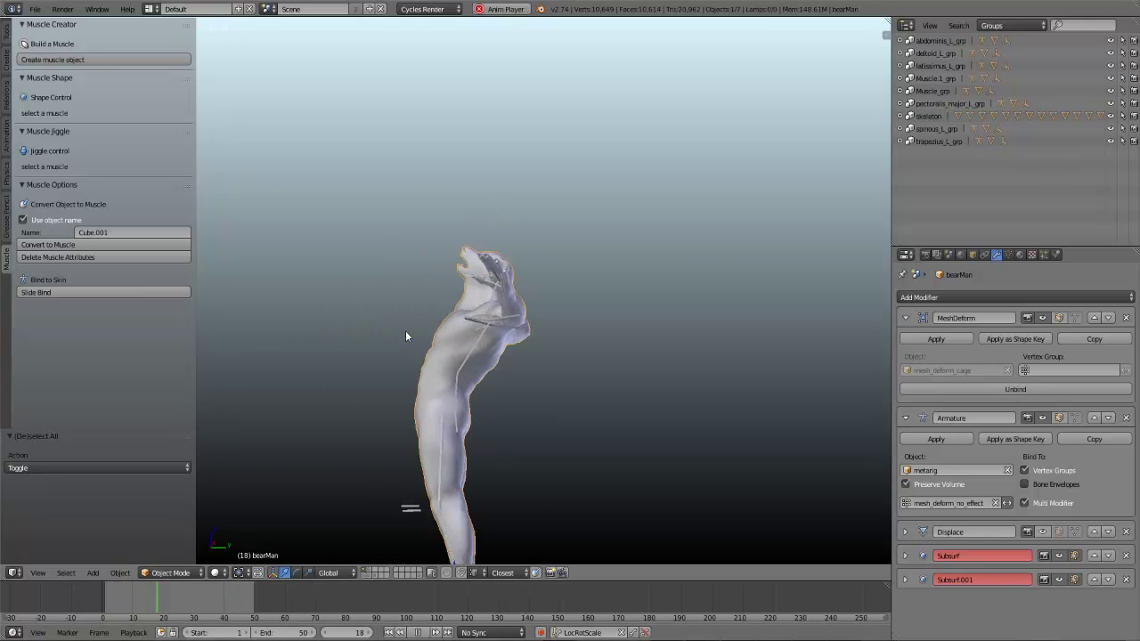
middle_drag(382, 342, 486, 388)
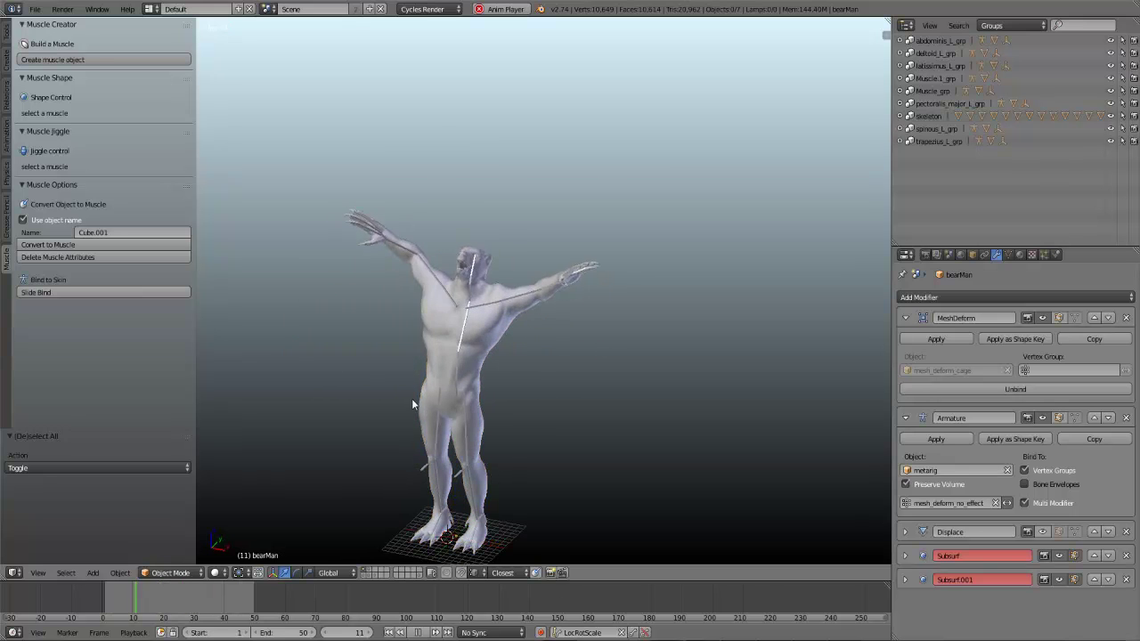
key(a)
key(a)
Step: Stop the playback and select the bearMan mesh in a close-up of its head and shoulders
scroll(477, 437, up, 5)
middle_drag(489, 417, 363, 460)
scroll(475, 331, up, 5)
right_click(366, 459)
scroll(366, 459, down, 1)
scroll(365, 458, down, 1)
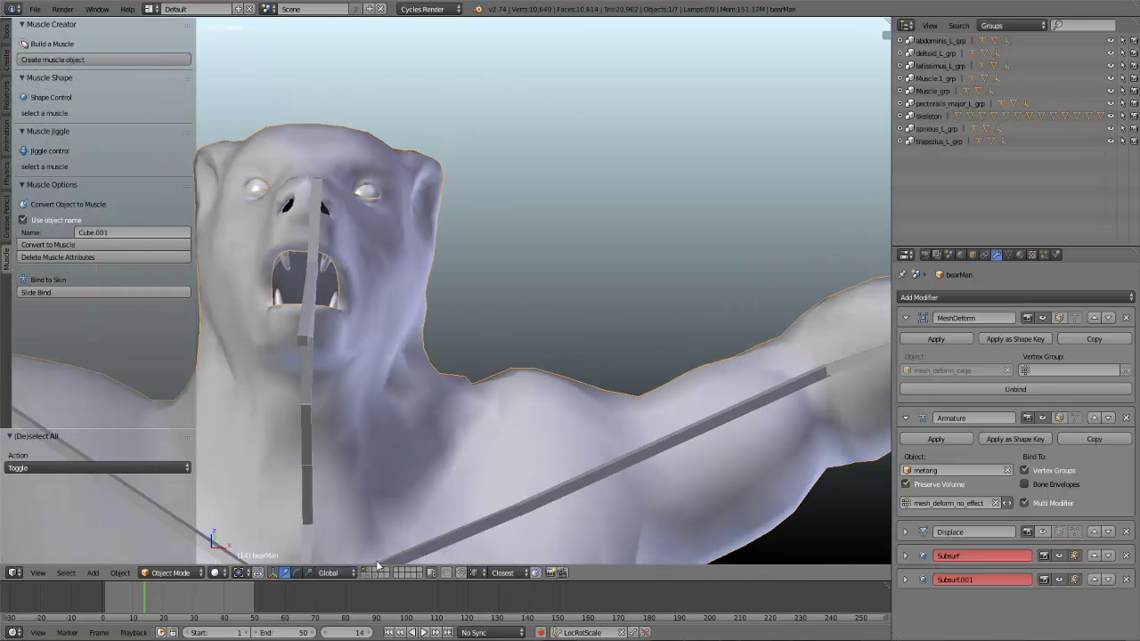
Step: Show the muscle layer together with the skin layer and select the trapezius_L muscle beside the neck
click(363, 575)
scroll(393, 491, down, 3)
right_click(411, 347)
scroll(410, 347, down, 1)
shift+middle_drag(430, 402, 419, 355)
scroll(436, 307, up, 3)
key(a)
shift+click(366, 570)
shift+middle_drag(431, 248, 428, 284)
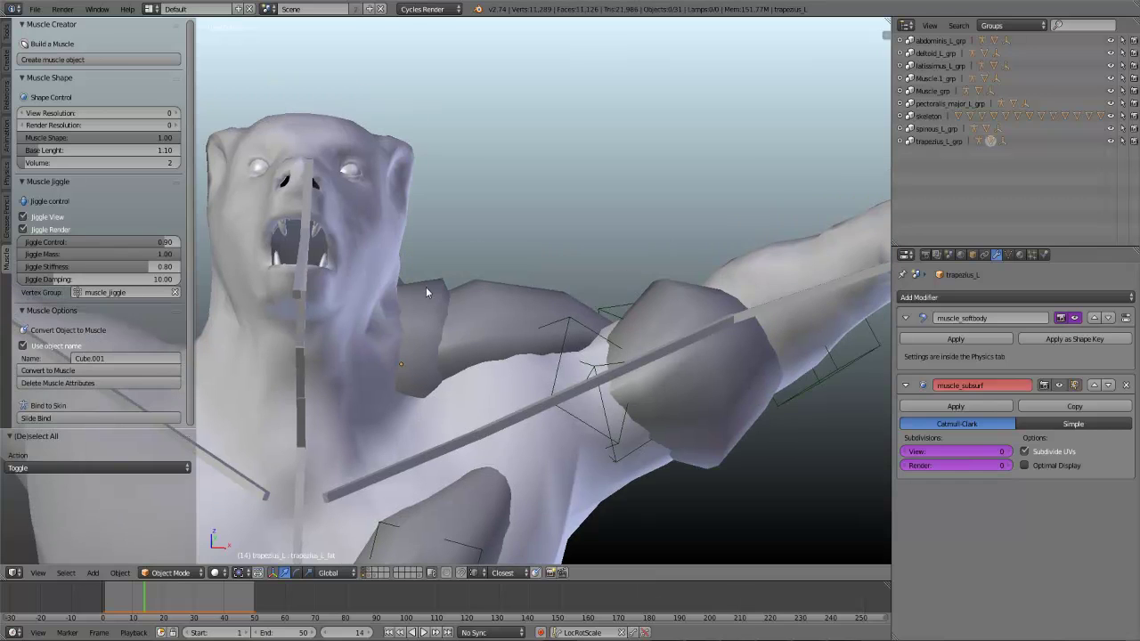
right_click(428, 285)
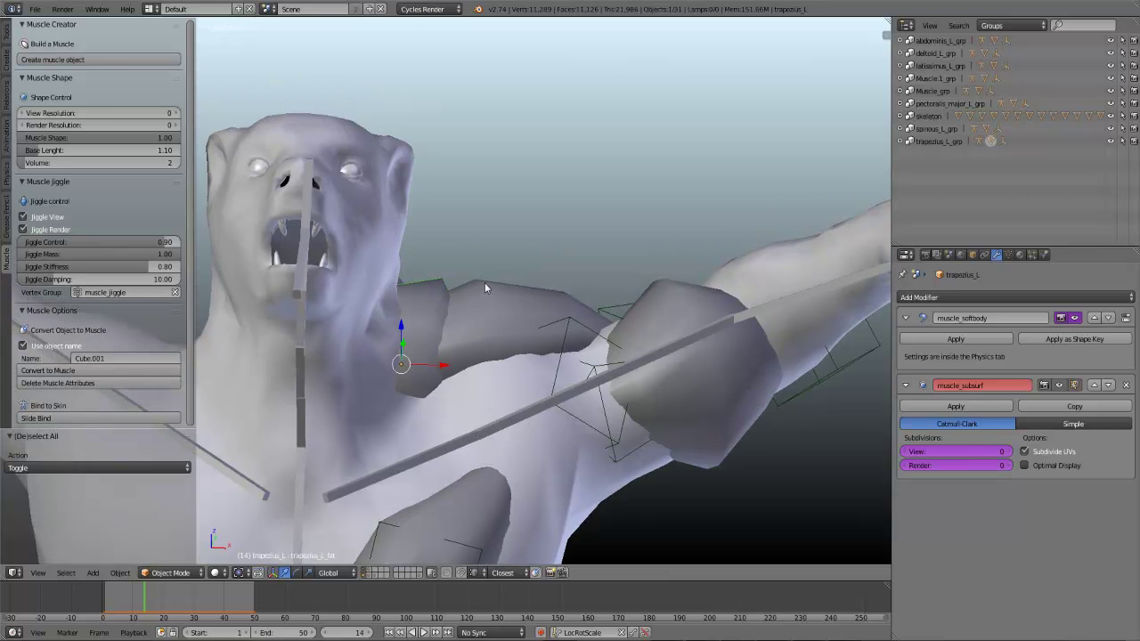
Step: Set trapezius_L's base length to 1 and play the animation on the skin alone to check the neck and shoulders
click(76, 150)
text(1)
key(Return)
key(alt+a)
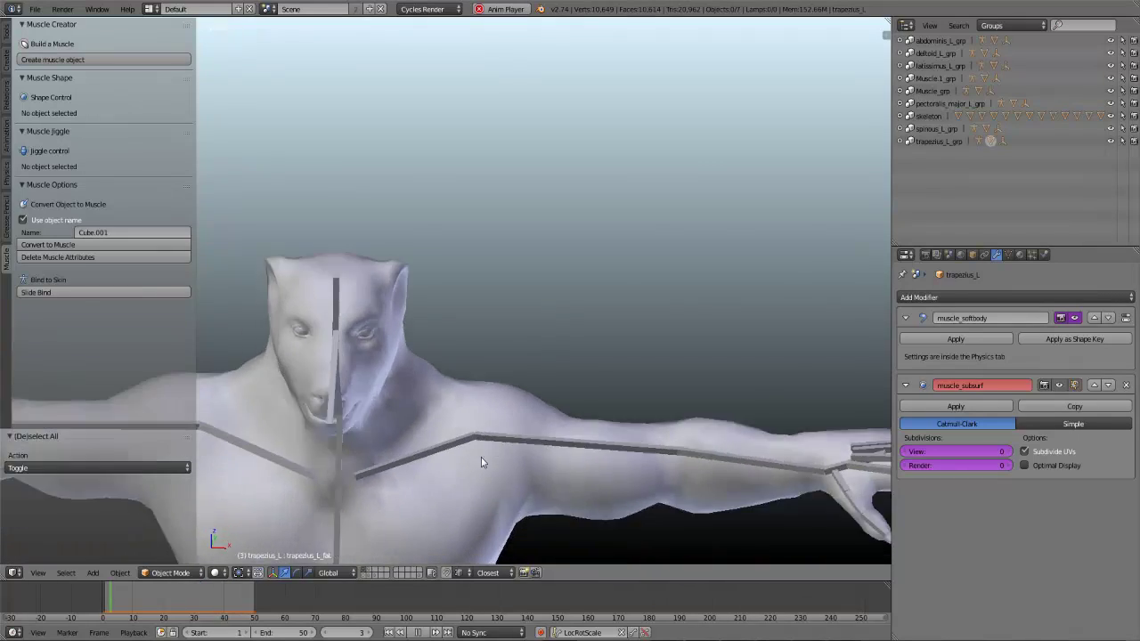
key(a)
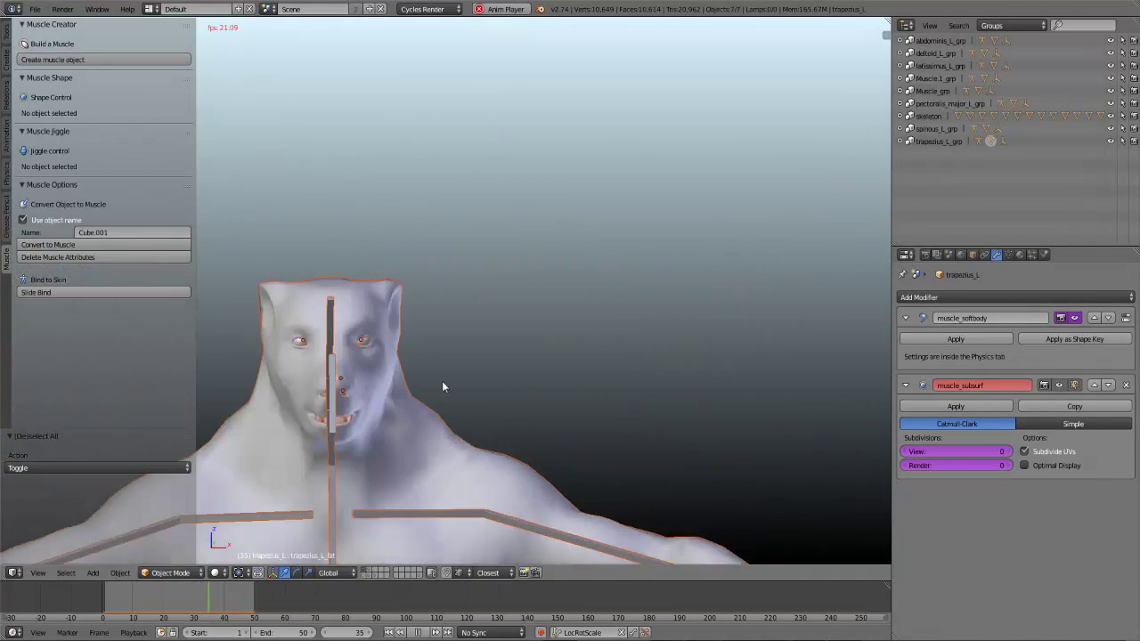
key(a)
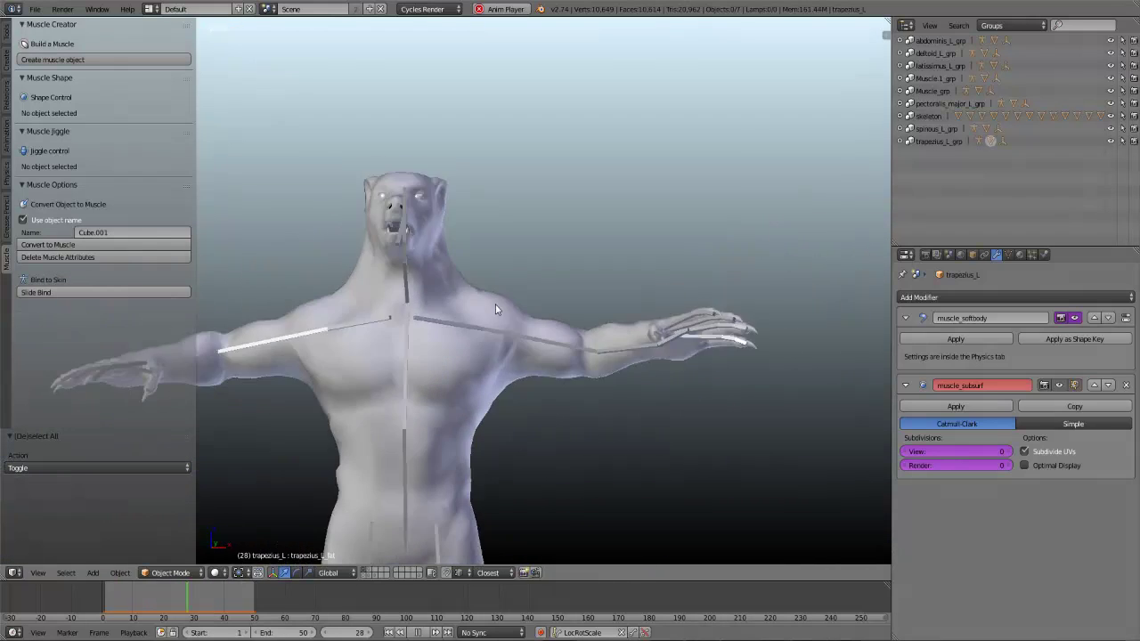
key(a)
key(a)
key(alt+a)
Step: Go to frame 0 and try rotating the metarig's left forearm bone about the global Z axis
click(100, 605)
middle_drag(598, 261, 629, 400)
right_click(599, 357)
middle_drag(656, 286, 650, 308)
key(r)
key(z)
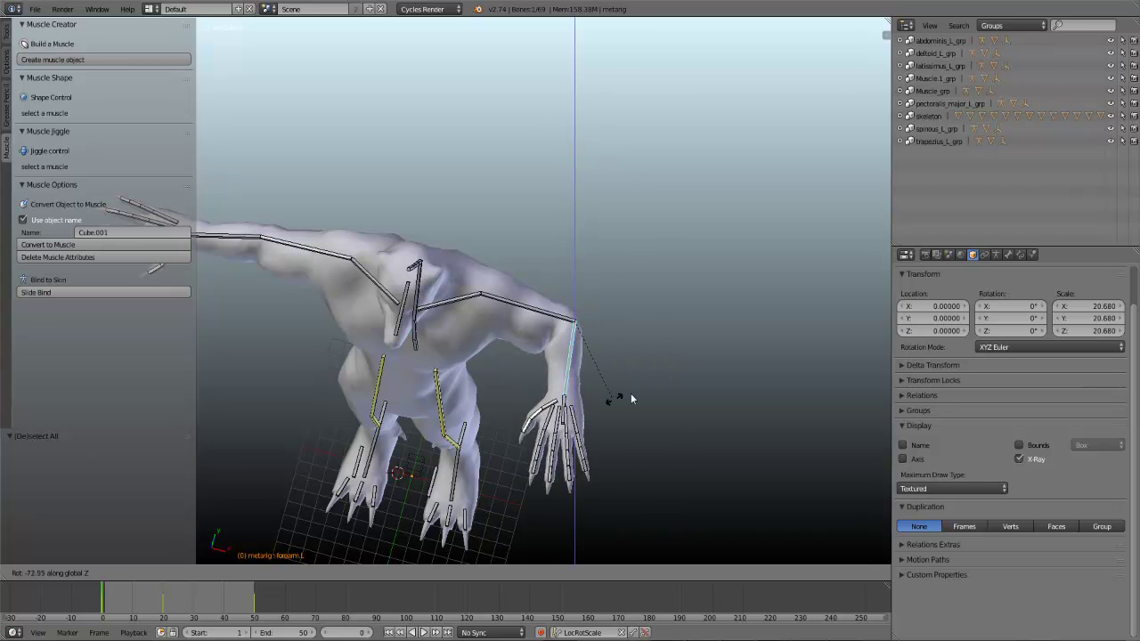
right_click(636, 391)
Step: Watch the mesh deform cage follow the animation, stop the playback and select the cage
key(alt+a)
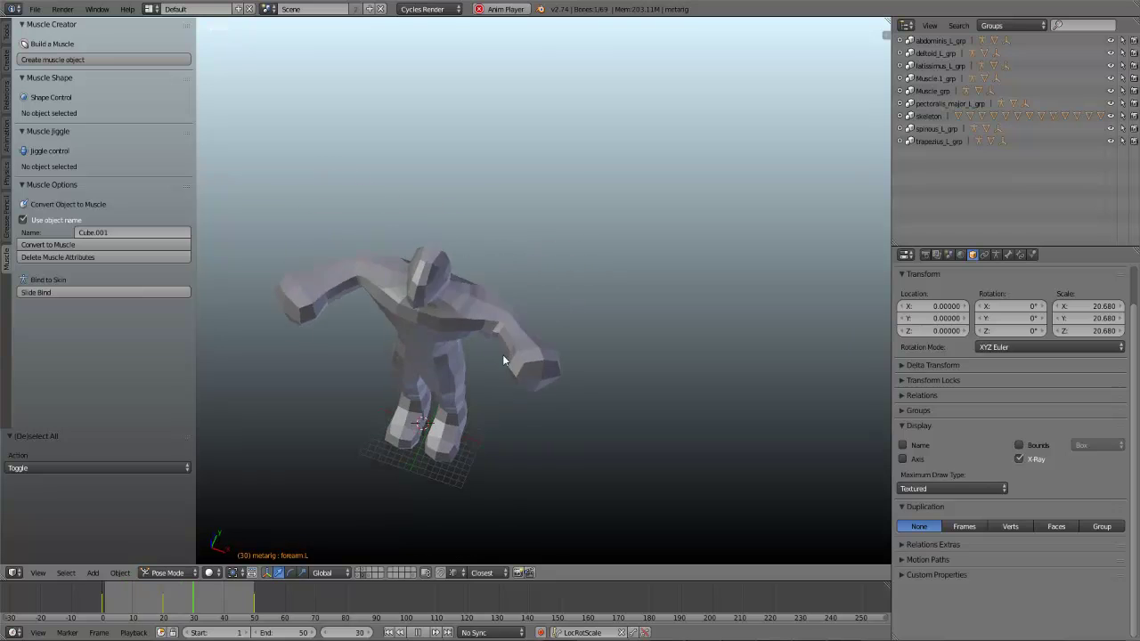
middle_drag(502, 346, 552, 358)
key(alt+a)
scroll(552, 358, up, 3)
right_click(376, 334)
Step: Deselect the mesh deform cage and examine its head, chest and arms from several angles
scroll(376, 337, down, 3)
middle_drag(377, 337, 477, 339)
scroll(427, 347, up, 4)
key(a)
key(a)
key(a)
scroll(453, 346, down, 3)
scroll(516, 359, down, 1)
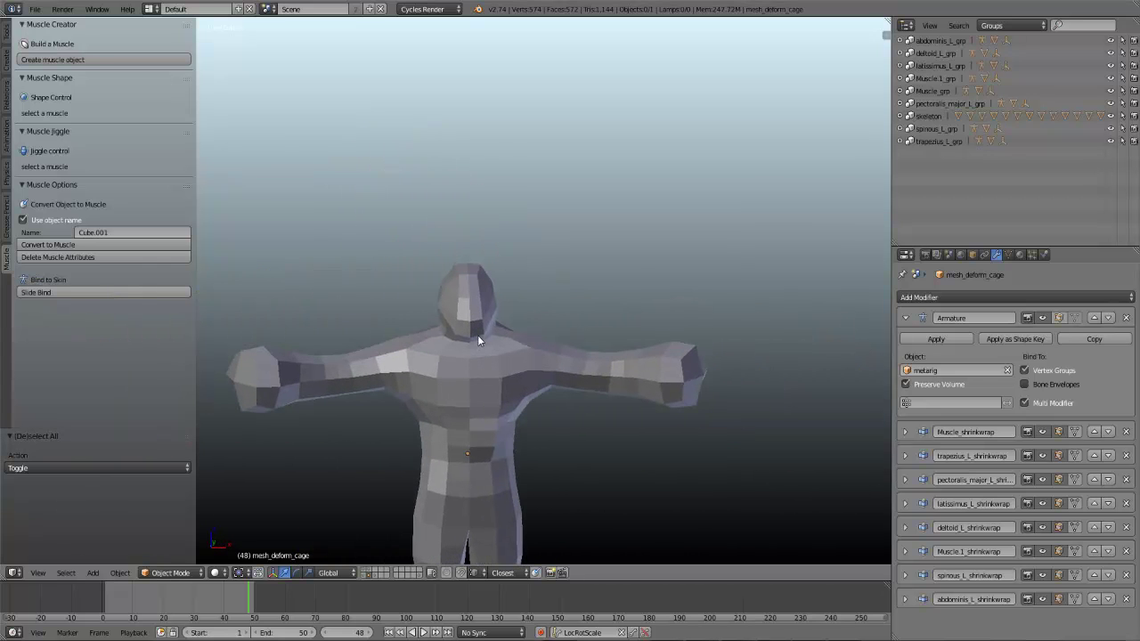
middle_drag(426, 408, 528, 407)
scroll(528, 407, up, 2)
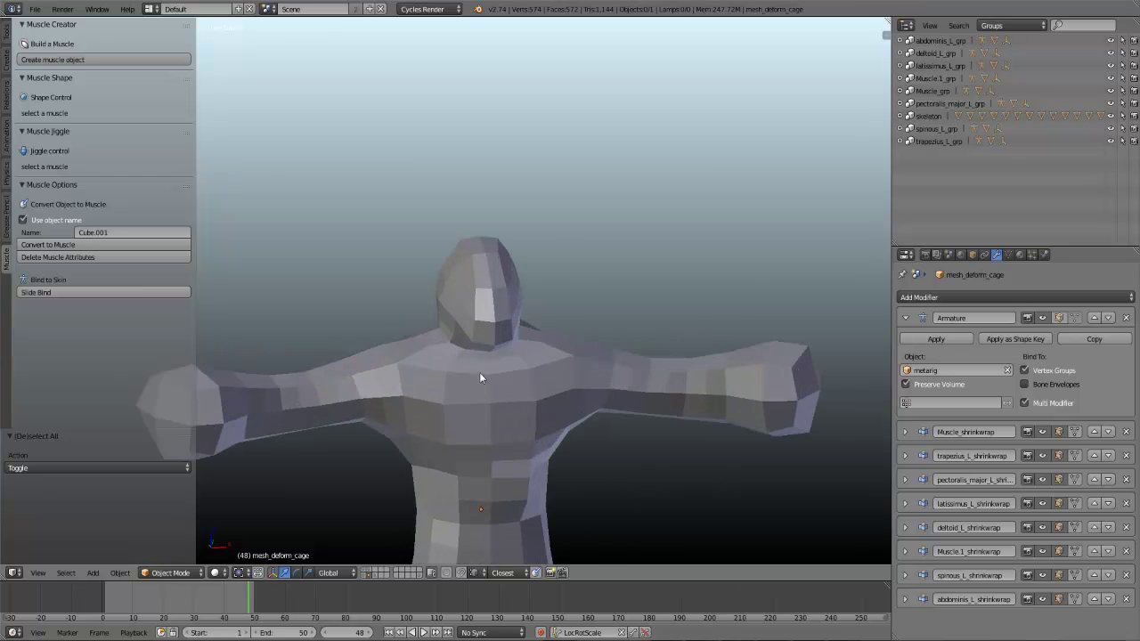
scroll(525, 346, down, 1)
shift+middle_drag(478, 364, 517, 308)
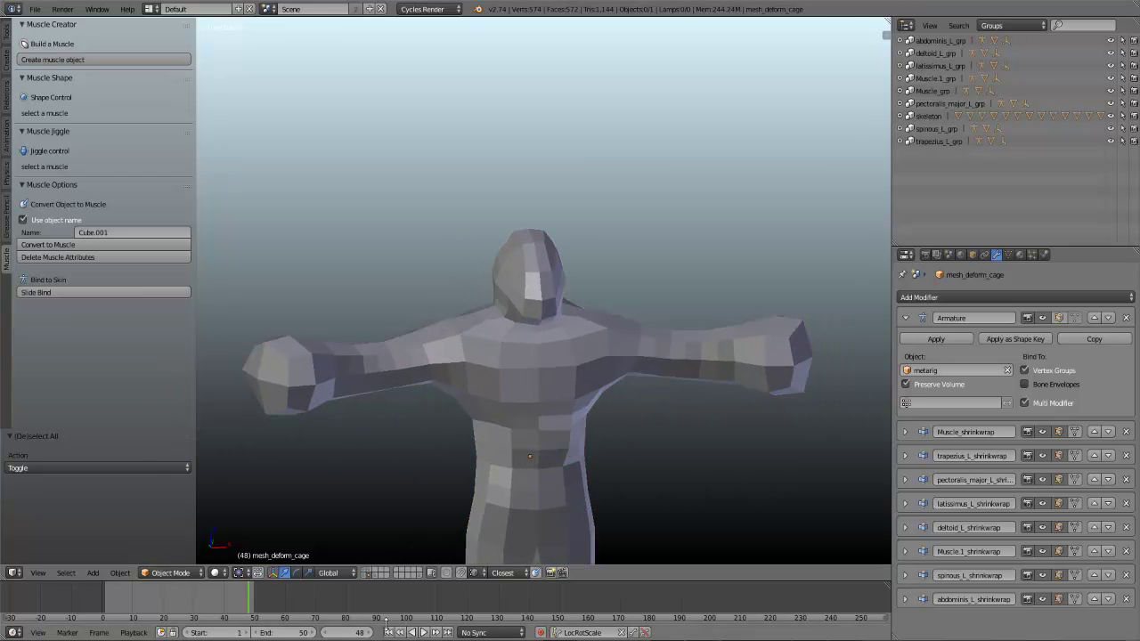
Step: Show only the muscle layer and view the muscles in the front and side orthographic views
click(363, 574)
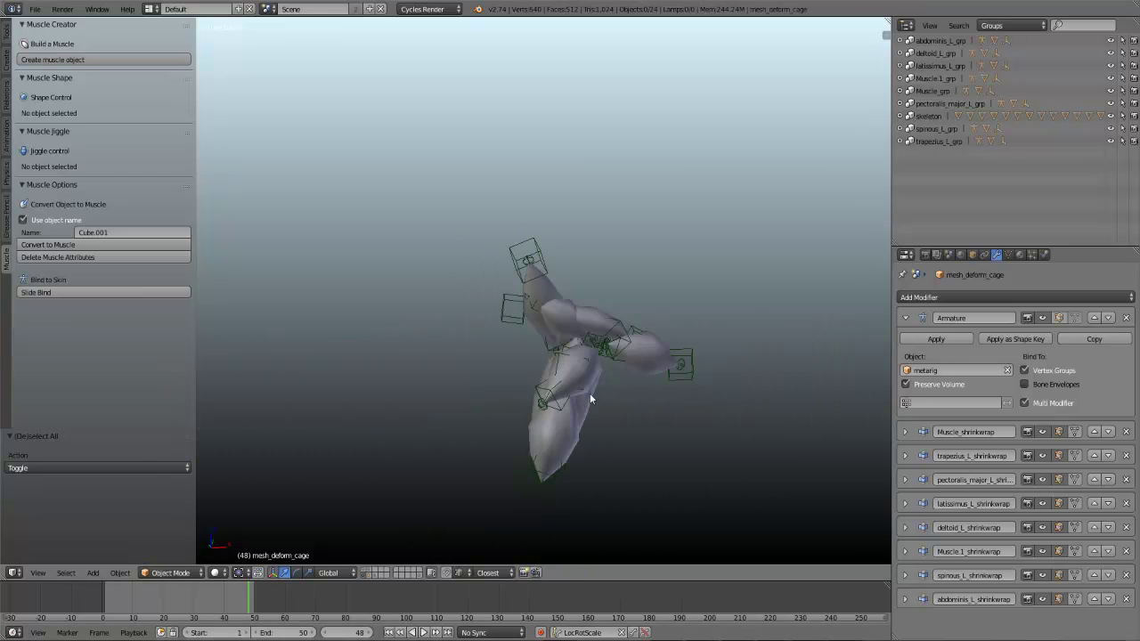
scroll(588, 392, down, 2)
key(a)
scroll(586, 401, up, 5)
key(a)
middle_drag(587, 398, 579, 313)
scroll(483, 405, down, 3)
middle_drag(535, 368, 500, 343)
key(KP_1)
key(KP_3)
key(KP_1)
key(KP_5)
key(KP_5)
Step: Examine how the shoulder, chest and abdominal muscles are arranged, comparing their front and side profiles
scroll(521, 359, down, 4)
scroll(508, 357, up, 3)
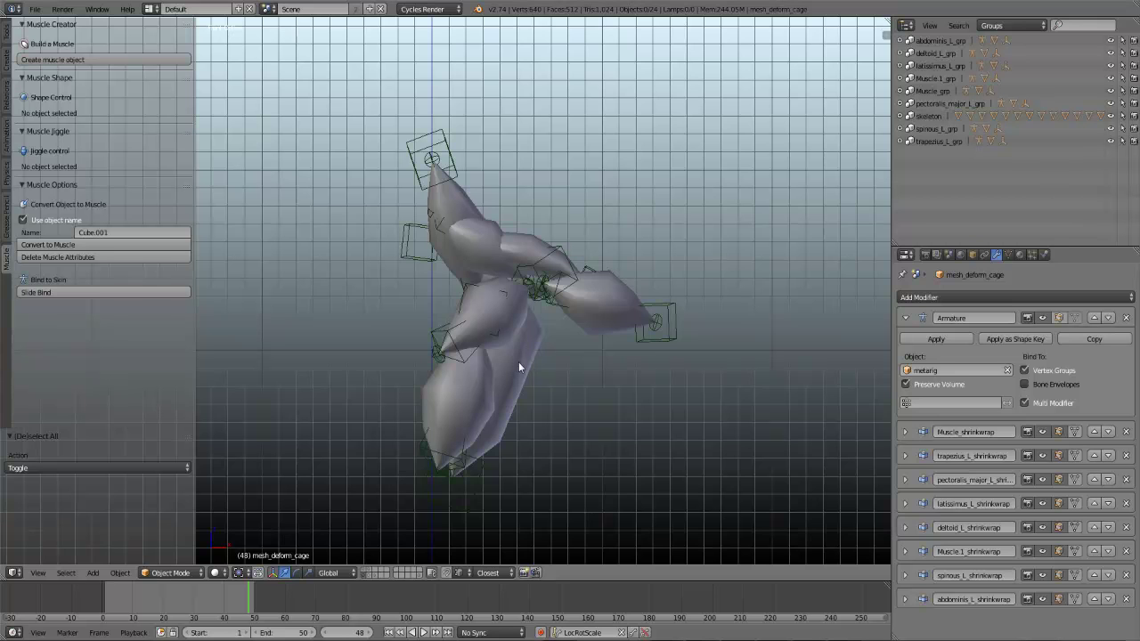
middle_drag(542, 327, 442, 333)
key(KP_1)
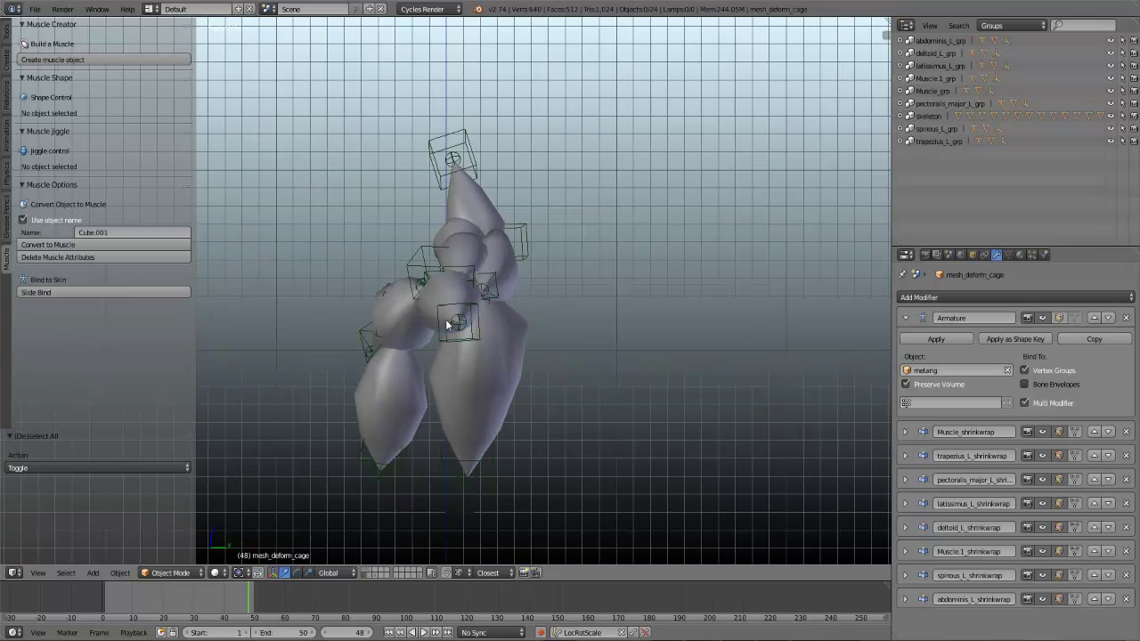
scroll(411, 337, up, 2)
scroll(411, 333, up, 1)
scroll(443, 287, down, 1)
shift+middle_drag(433, 258, 463, 277)
shift+middle_drag(492, 366, 517, 325)
middle_drag(402, 200, 513, 318)
scroll(523, 325, up, 1)
scroll(637, 454, up, 1)
middle_drag(644, 483, 564, 404)
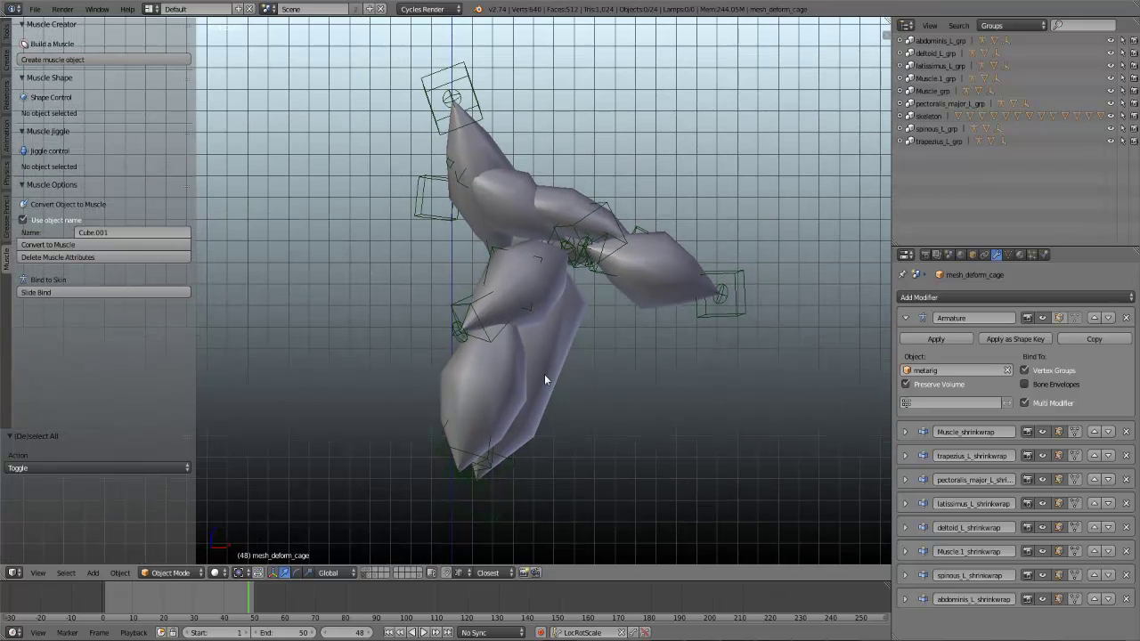
shift+middle_drag(544, 376, 548, 368)
scroll(549, 363, up, 1)
shift+middle_drag(564, 315, 555, 336)
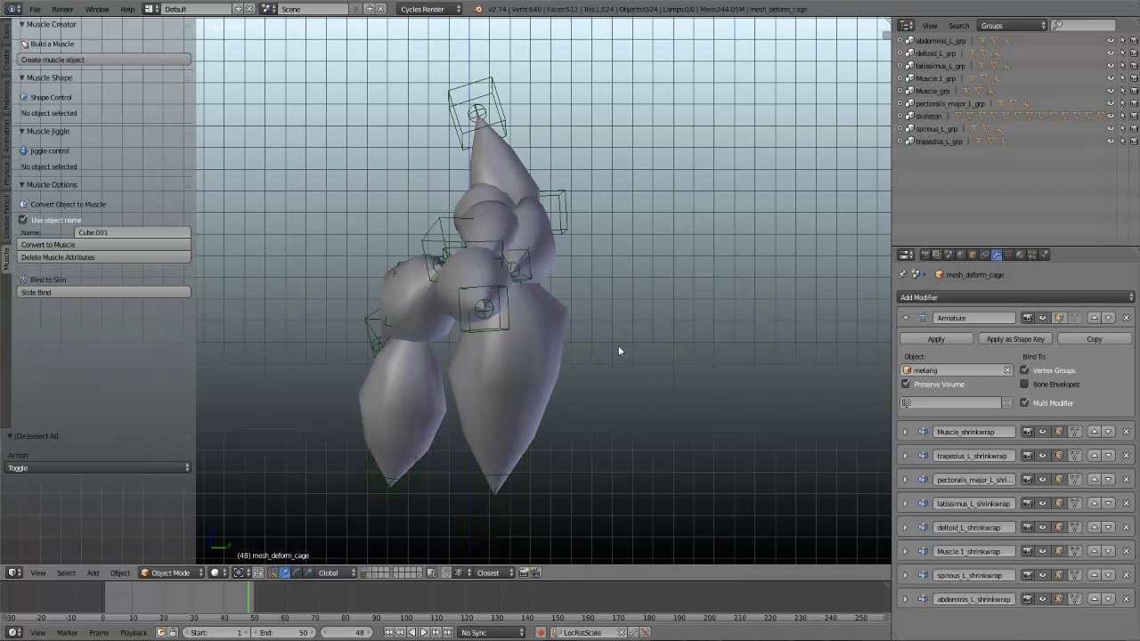
Step: Select the abdominis_L muscle at the front of the torso to show its shape and jiggle settings
key(a)
scroll(529, 353, down, 3)
middle_drag(422, 306, 400, 355)
key(a)
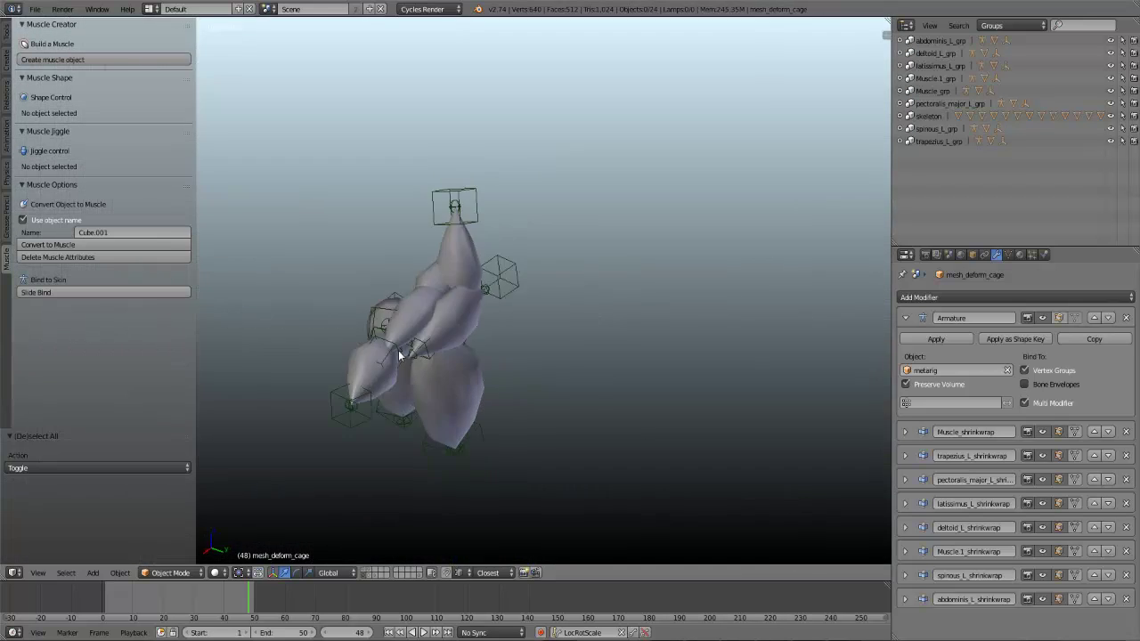
scroll(434, 378, up, 1)
right_click(445, 405)
middle_drag(522, 369, 463, 412)
right_click(463, 412)
Step: Inspect the abdominis_L muscle's place among the other muscles in the front view, and deselect everything
middle_drag(452, 273, 526, 308)
key(KP_1)
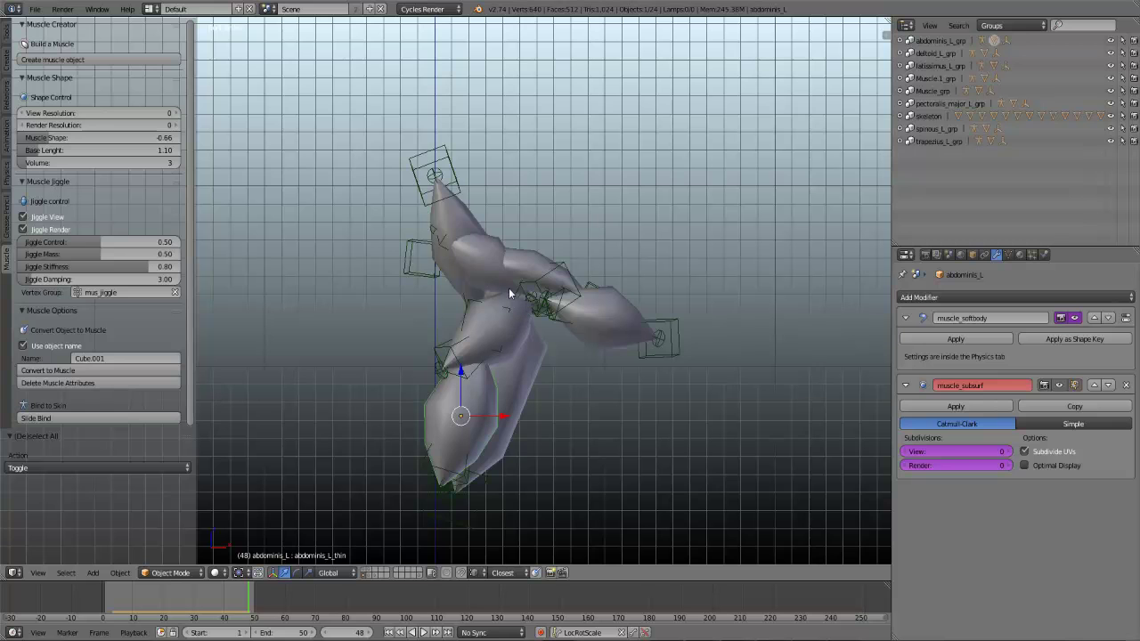
middle_drag(518, 377, 519, 335)
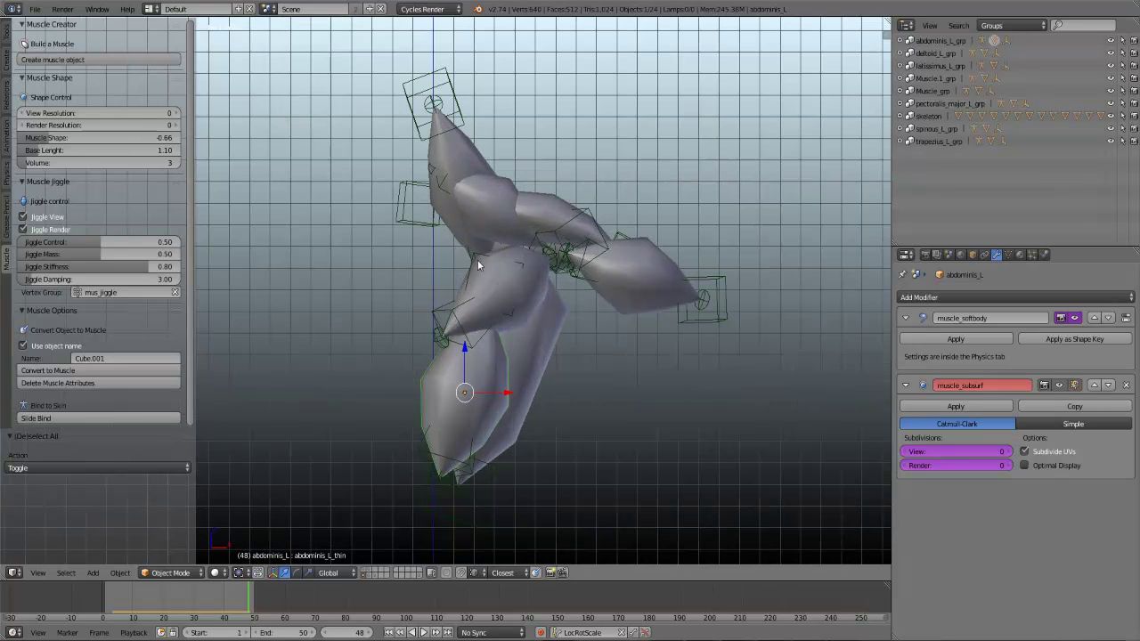
shift+middle_drag(478, 262, 480, 267)
key(a)
key(a)
key(a)
middle_drag(617, 231, 423, 288)
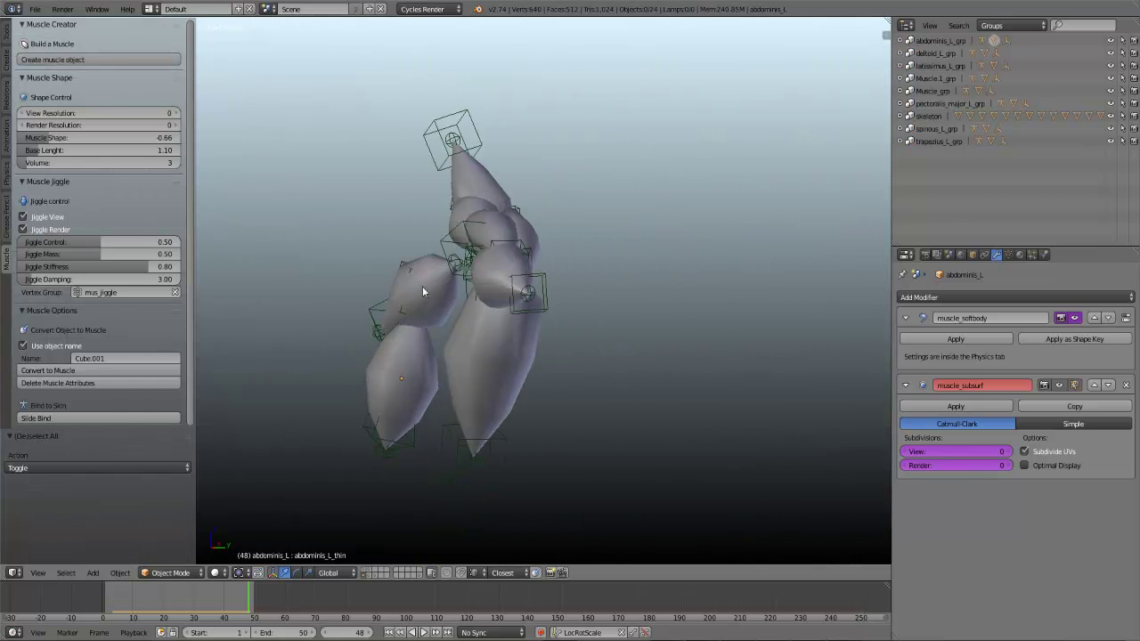
Step: Switch back to the skin layer, play the animation to watch the torso deform, and stop it
click(363, 569)
middle_drag(378, 423, 450, 383)
scroll(478, 362, up, 4)
scroll(459, 311, up, 3)
middle_drag(427, 289, 483, 290)
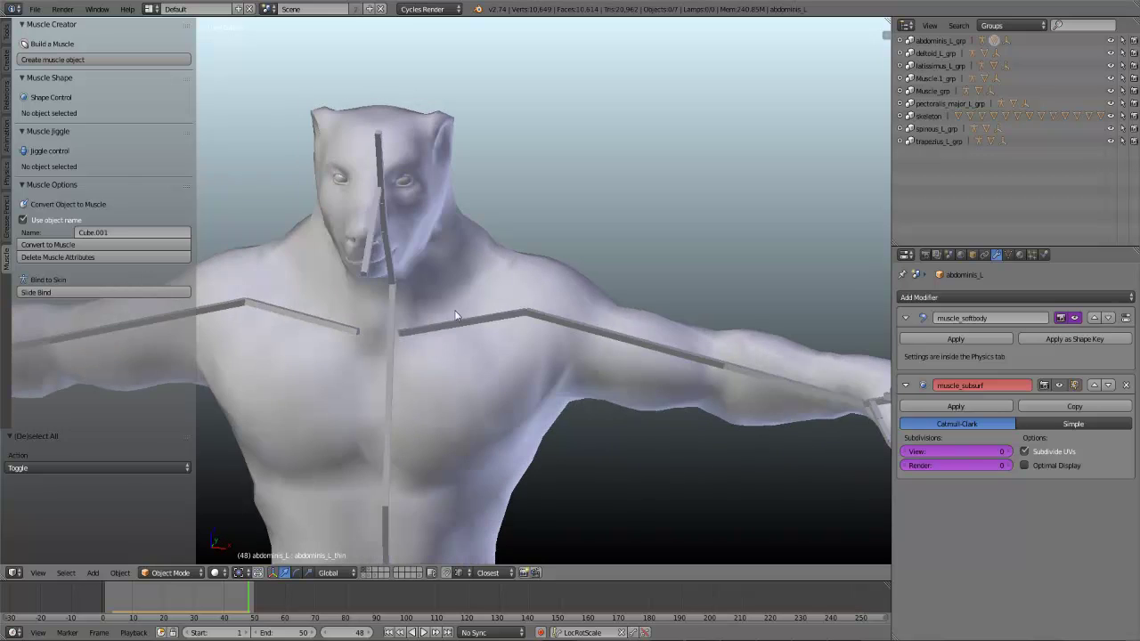
scroll(519, 399, down, 2)
key(alt+a)
scroll(504, 391, down, 3)
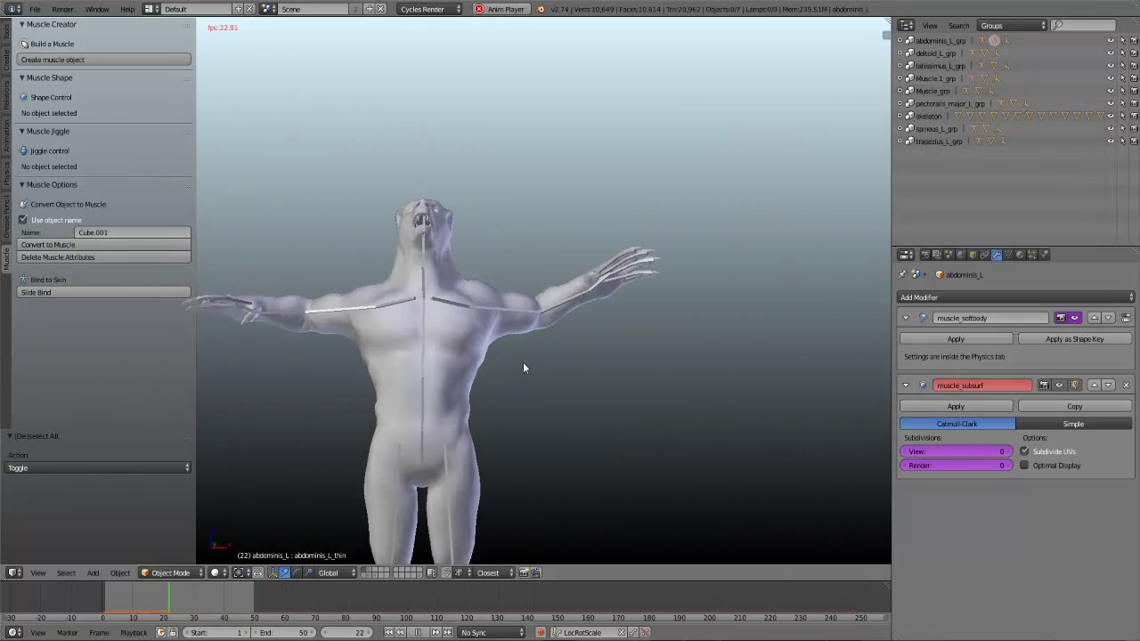
key(alt+a)
Step: Examine the skin deformation on the bear-man's shoulders, chest and back at the stopped frame
scroll(412, 286, up, 2)
middle_drag(411, 287, 632, 340)
scroll(516, 394, up, 3)
scroll(533, 397, down, 1)
scroll(573, 377, down, 1)
scroll(668, 392, up, 2)
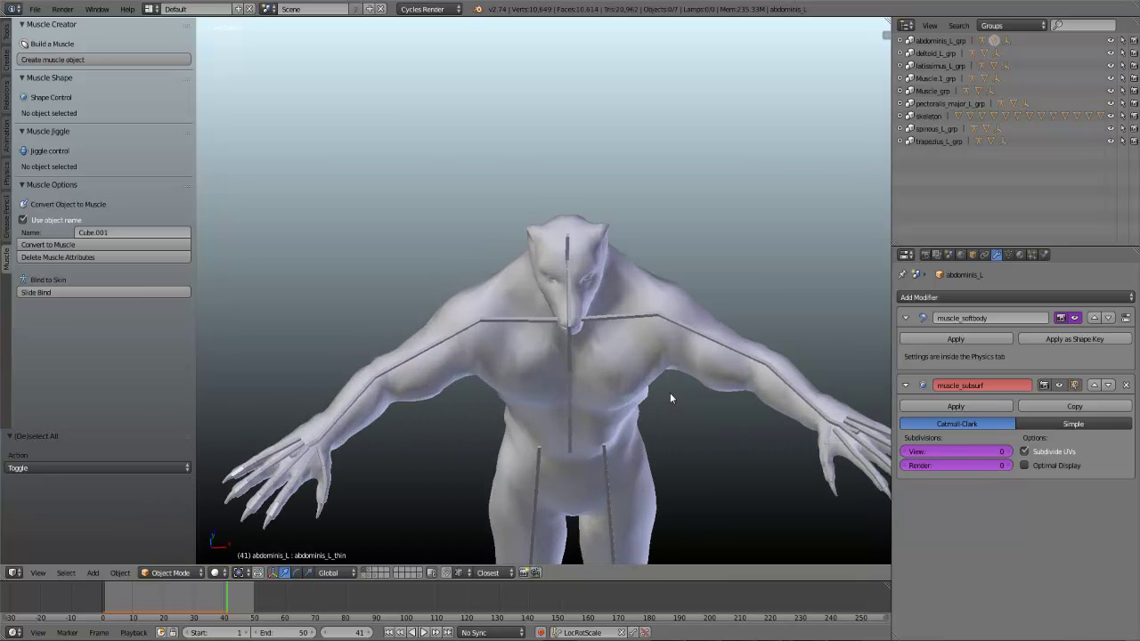
middle_drag(668, 392, 555, 400)
scroll(594, 339, down, 2)
scroll(512, 351, down, 2)
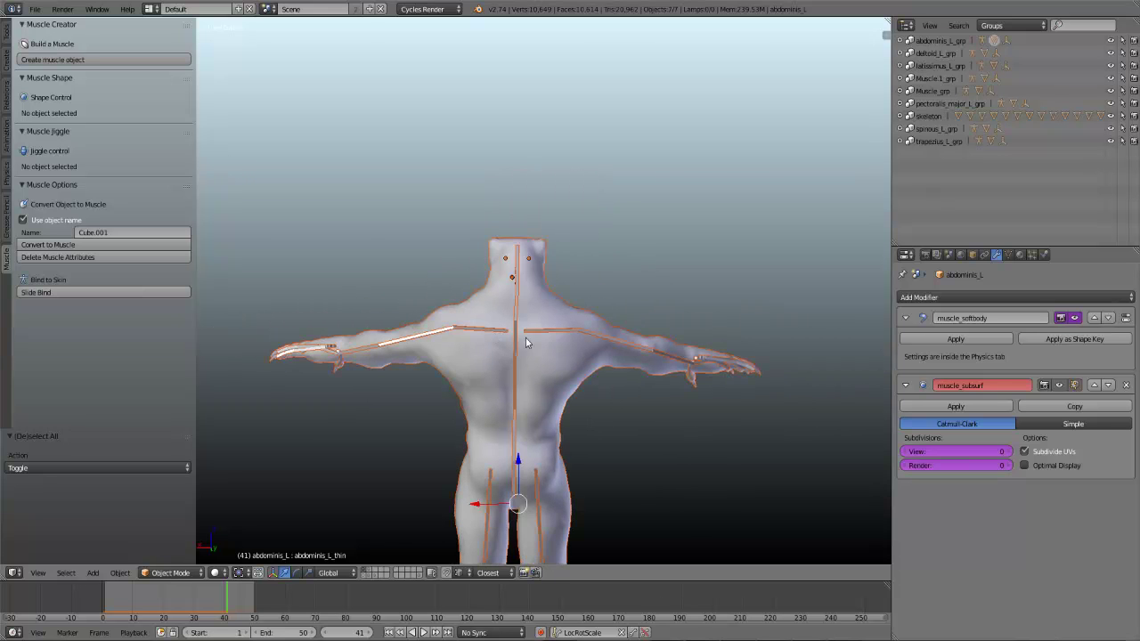
Step: Examine the profile of the bear-man's head, neck and back in the side orthographic view
scroll(382, 319, up, 2)
middle_drag(382, 319, 467, 318)
key(KP_1)
key(KP_3)
scroll(451, 326, up, 2)
scroll(491, 301, up, 1)
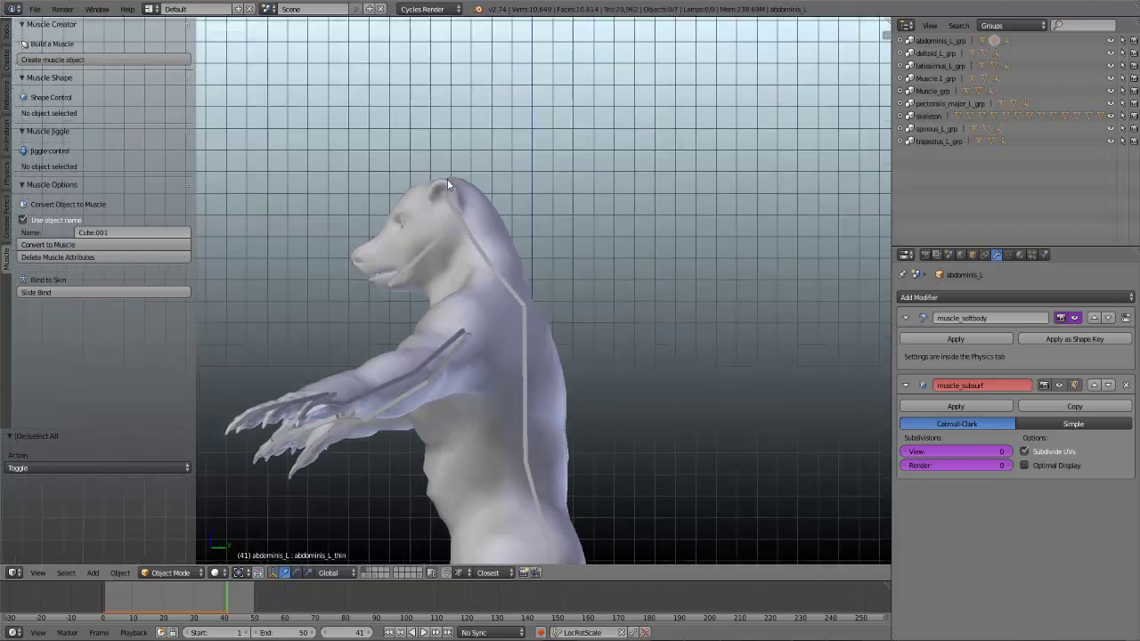
scroll(521, 275, down, 1)
scroll(514, 305, down, 2)
scroll(513, 306, down, 1)
Step: Play the animation in the side view to watch the body's profile move, and stop it
key(alt+a)
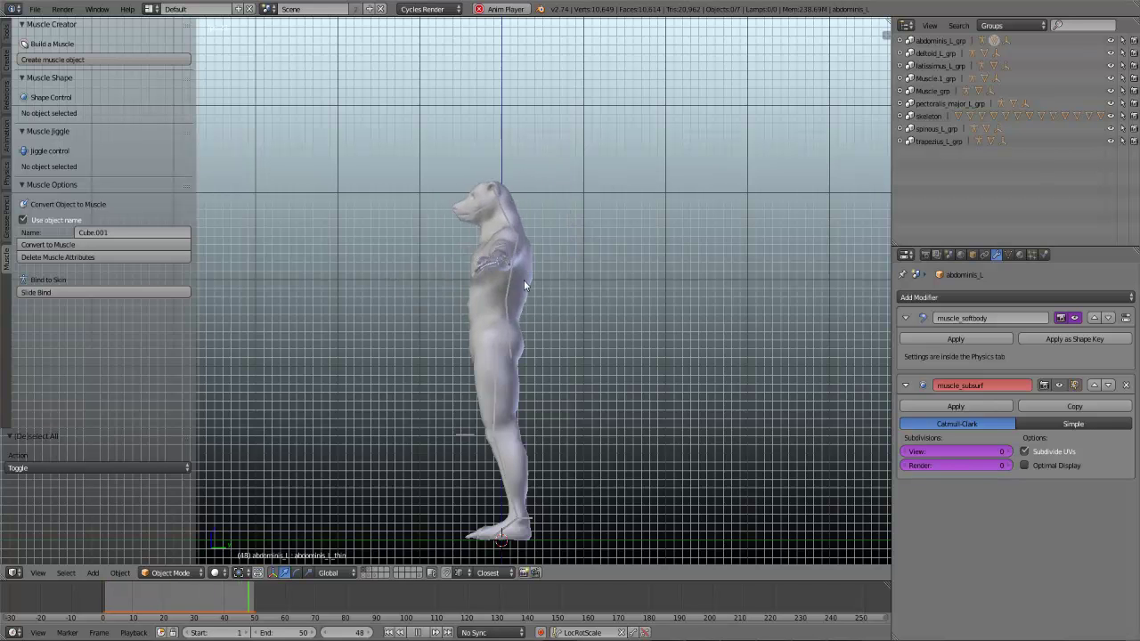
shift+middle_drag(550, 235, 547, 246)
scroll(547, 246, up, 1)
shift+middle_drag(595, 393, 574, 329)
scroll(576, 347, up, 1)
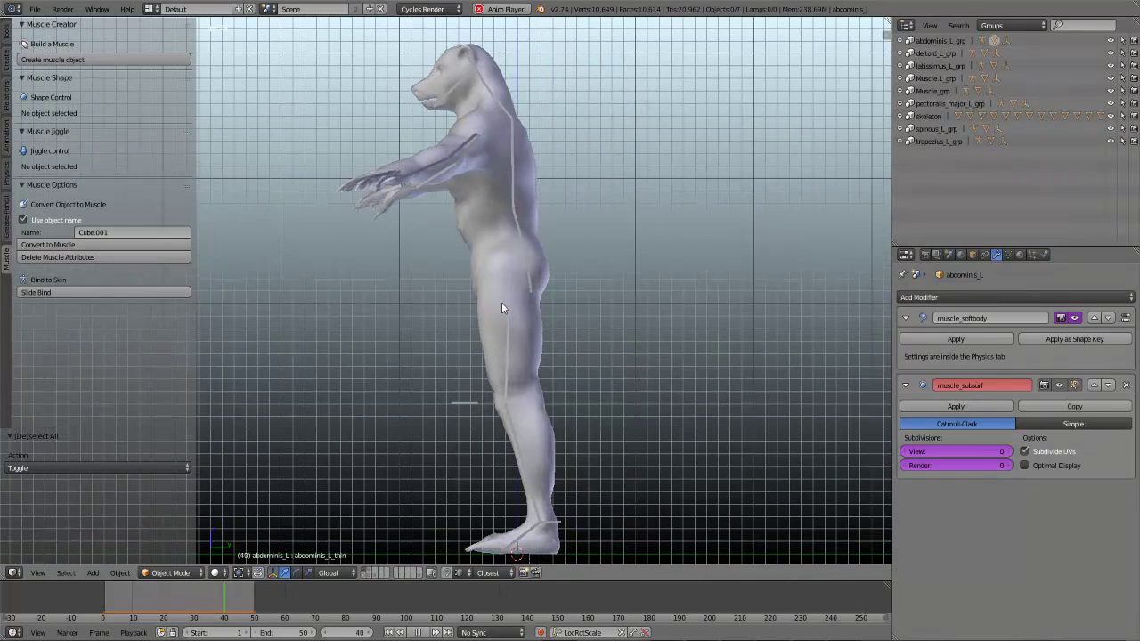
scroll(485, 186, up, 3)
shift+middle_drag(485, 185, 488, 286)
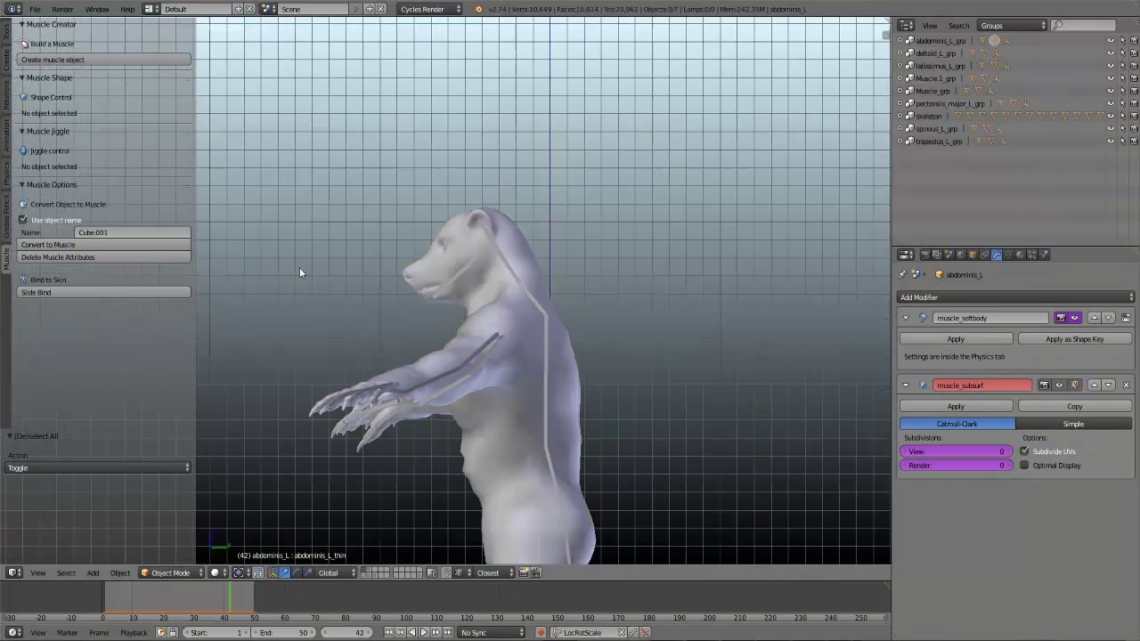
Step: Inspect the stopped pose from another angle and examine the full body in the side orthographic view
middle_drag(299, 267, 531, 353)
key(KP_1)
key(KP_3)
scroll(463, 321, down, 3)
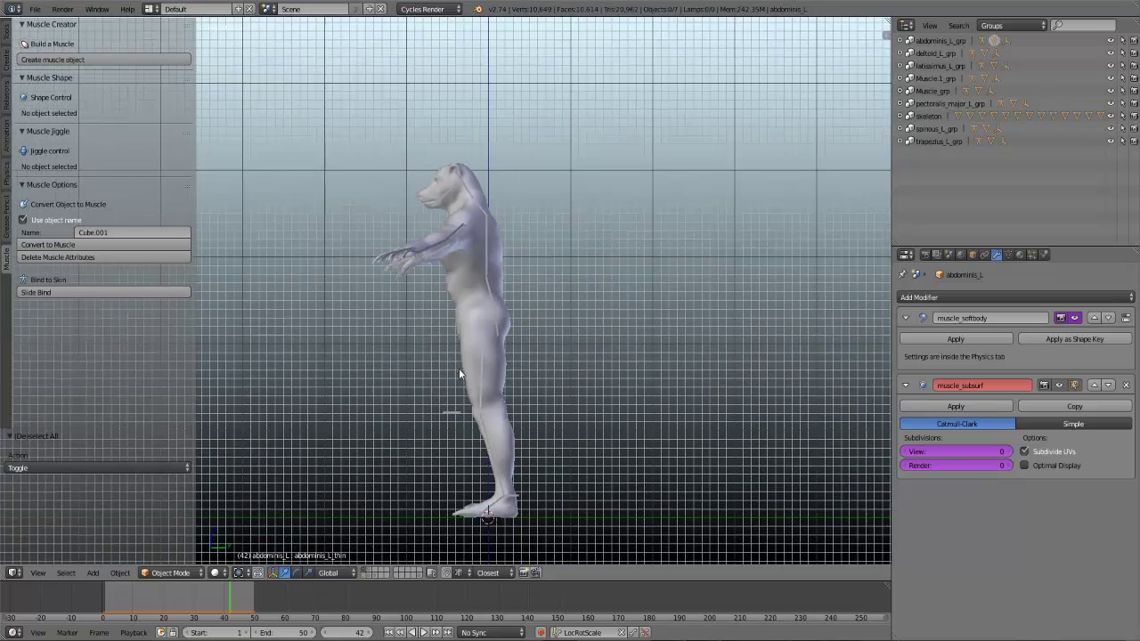
shift+middle_drag(436, 273, 432, 295)
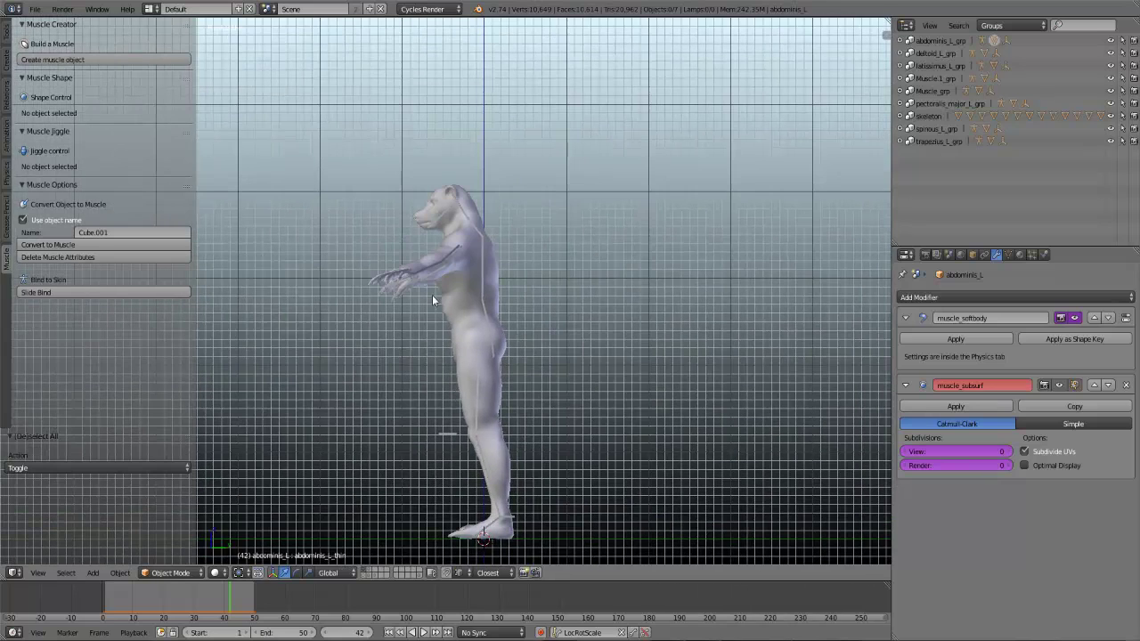
scroll(445, 307, up, 1)
shift+middle_drag(510, 302, 526, 254)
scroll(526, 253, up, 1)
shift+middle_drag(567, 349, 574, 324)
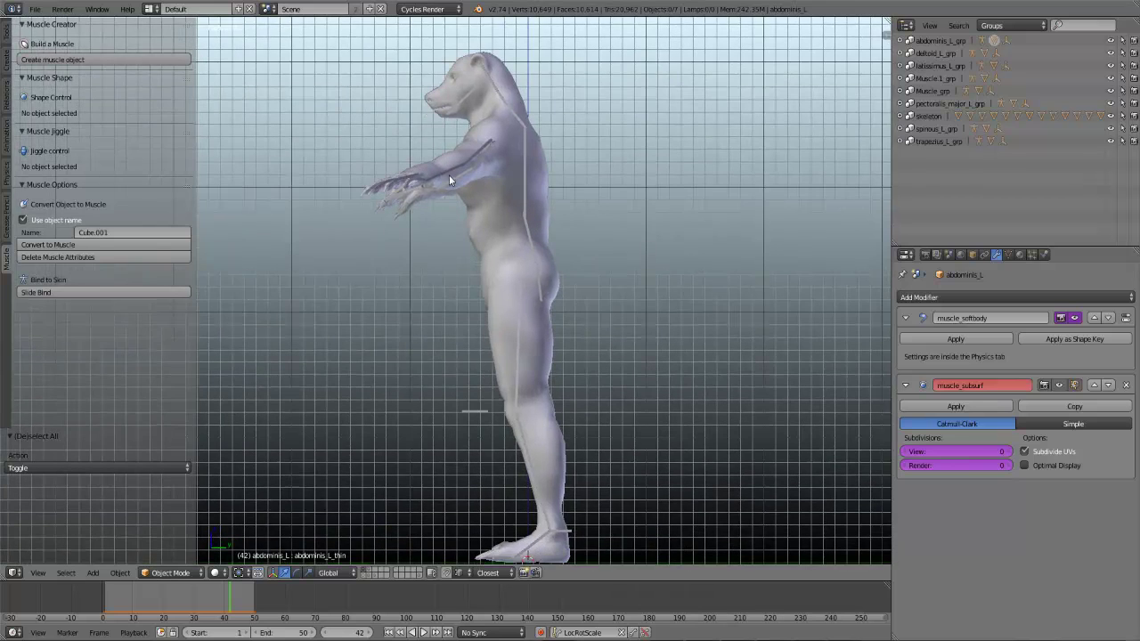
Step: Examine the bear-man's stopped pose in the front orthographic view, covering the head, shoulders and torso up close and the full body
middle_drag(503, 200, 552, 304)
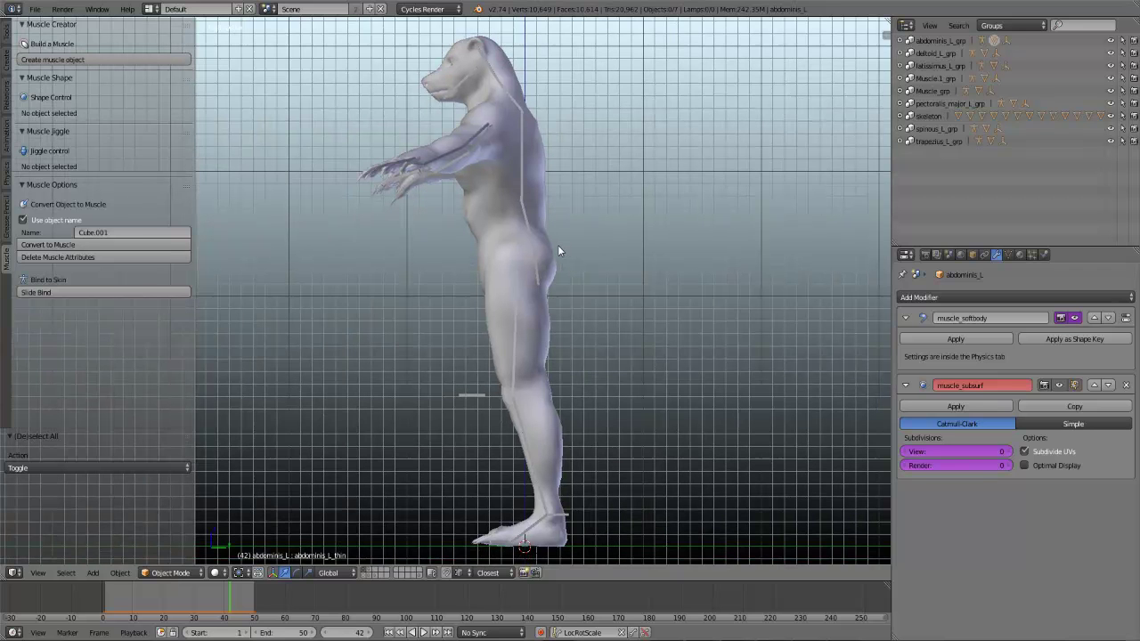
shift+middle_drag(513, 225, 511, 231)
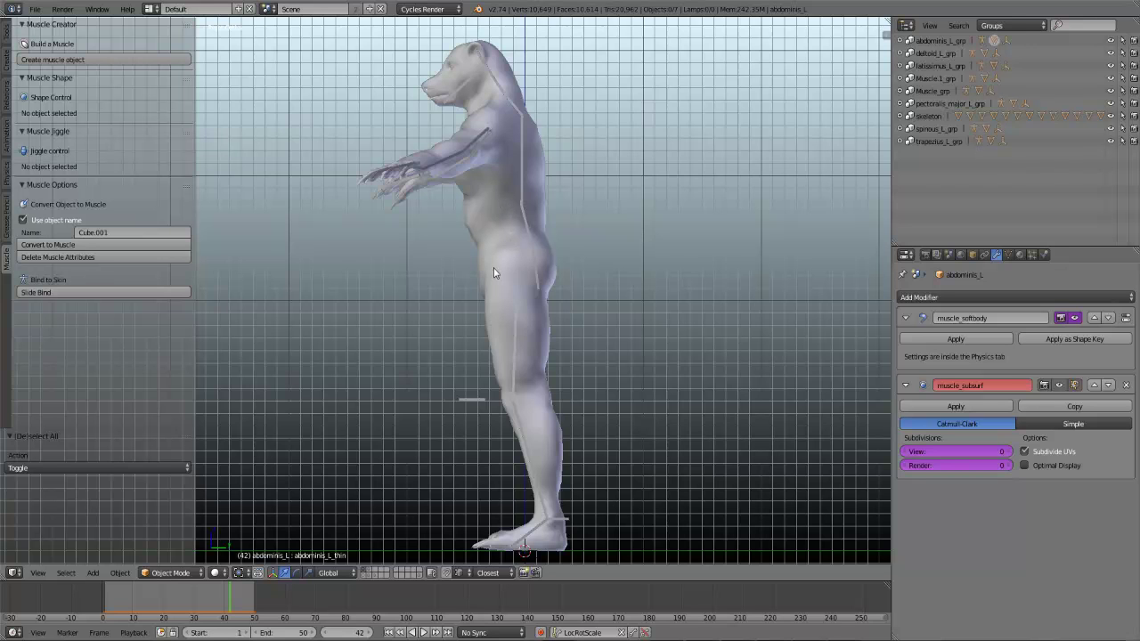
key(KP_1)
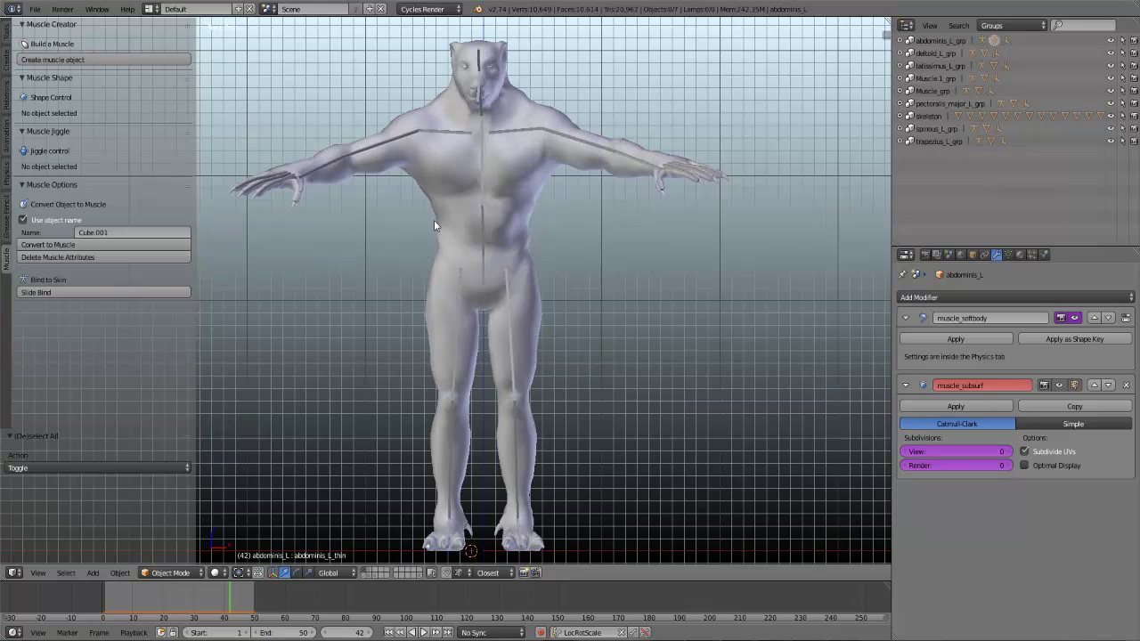
shift+middle_drag(462, 107, 455, 204)
scroll(432, 145, up, 1)
shift+middle_drag(433, 145, 429, 156)
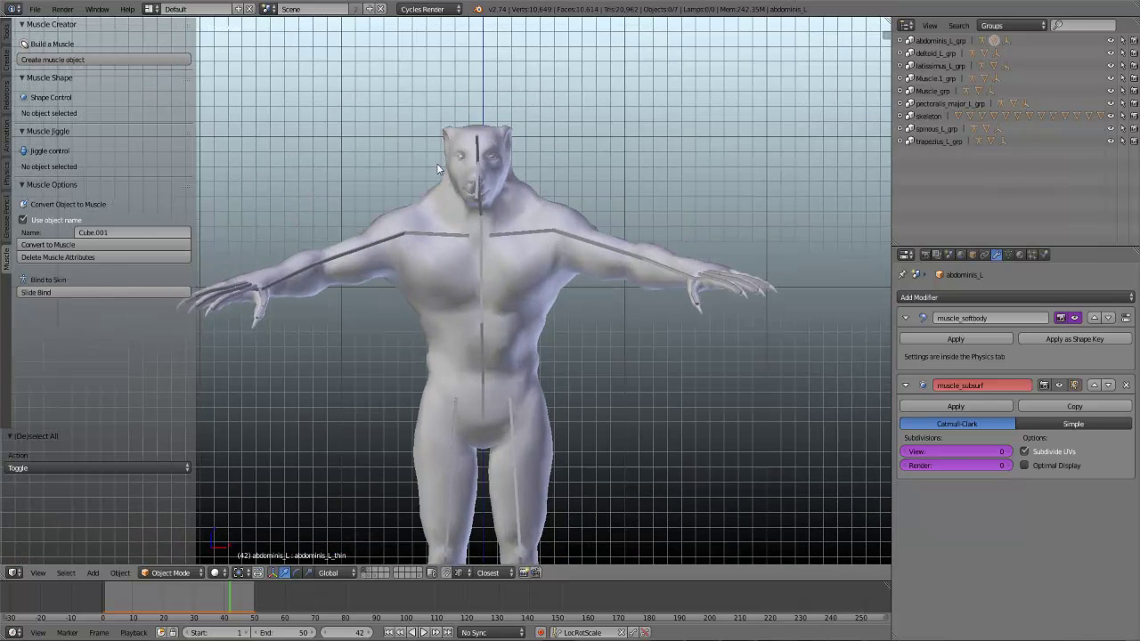
shift+middle_drag(441, 214, 475, 207)
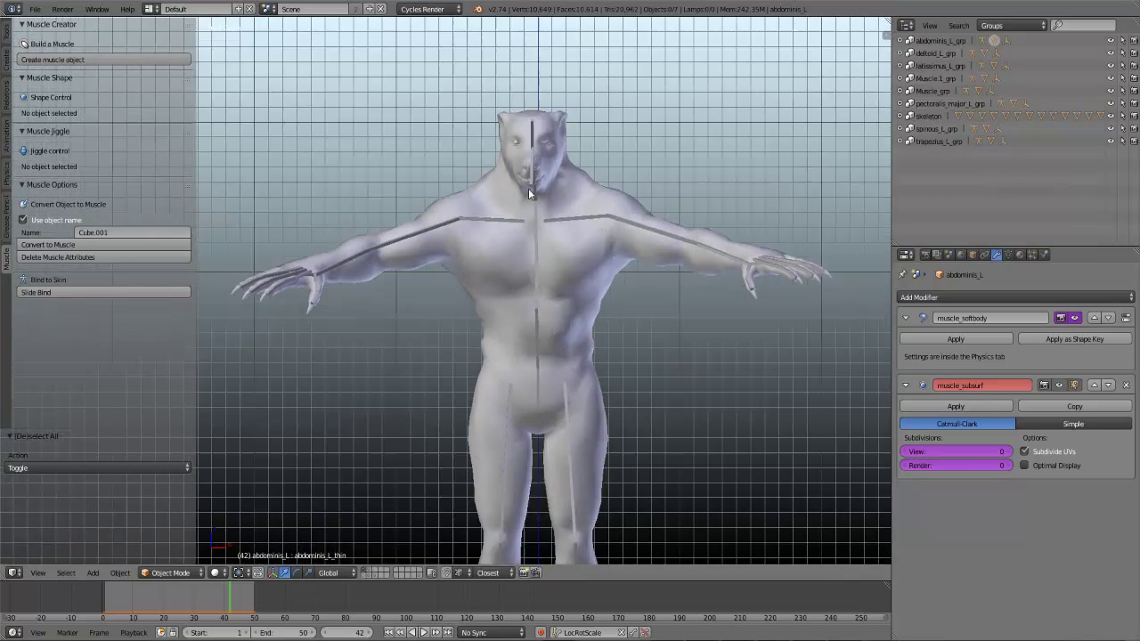
scroll(526, 191, down, 3)
shift+middle_drag(526, 262, 489, 243)
scroll(489, 243, down, 1)
scroll(483, 231, up, 1)
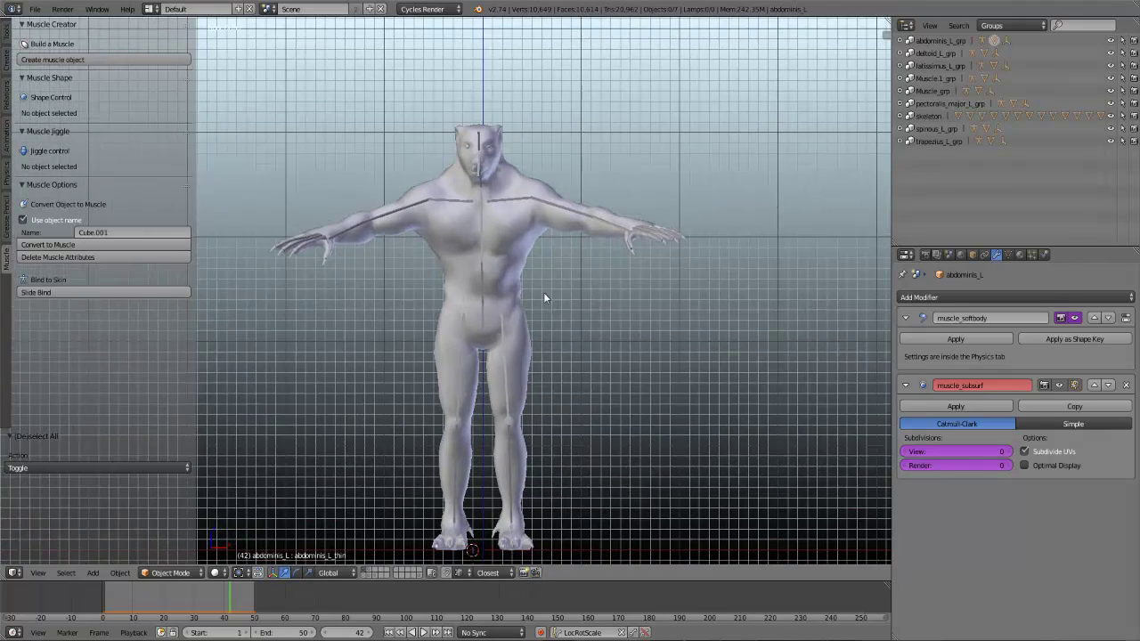
shift+middle_drag(549, 306, 550, 291)
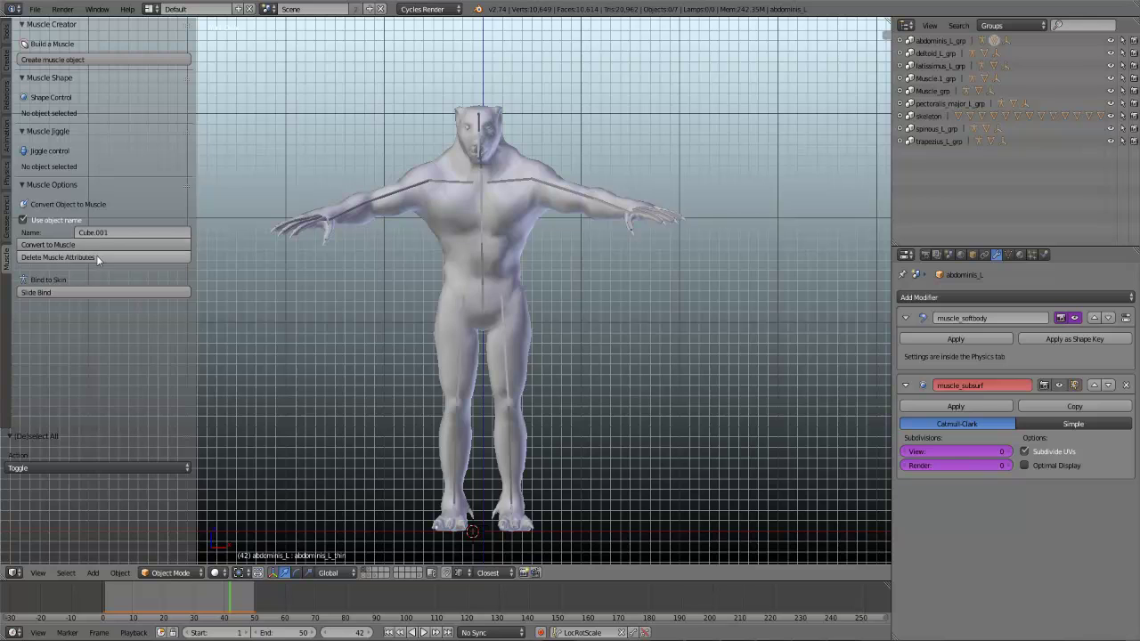